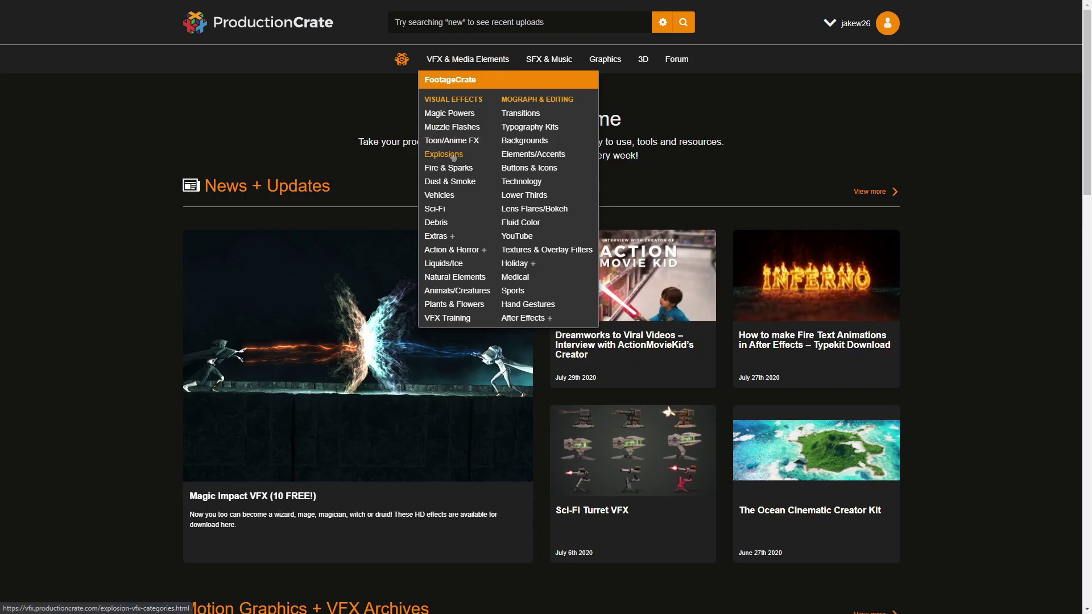
Open the Ground Explosions category of the explosion effects and browse through its clips.
{"action": "left_click", "coordinate": [446, 154]}
{"action": "left_click", "coordinate": [355, 249]}
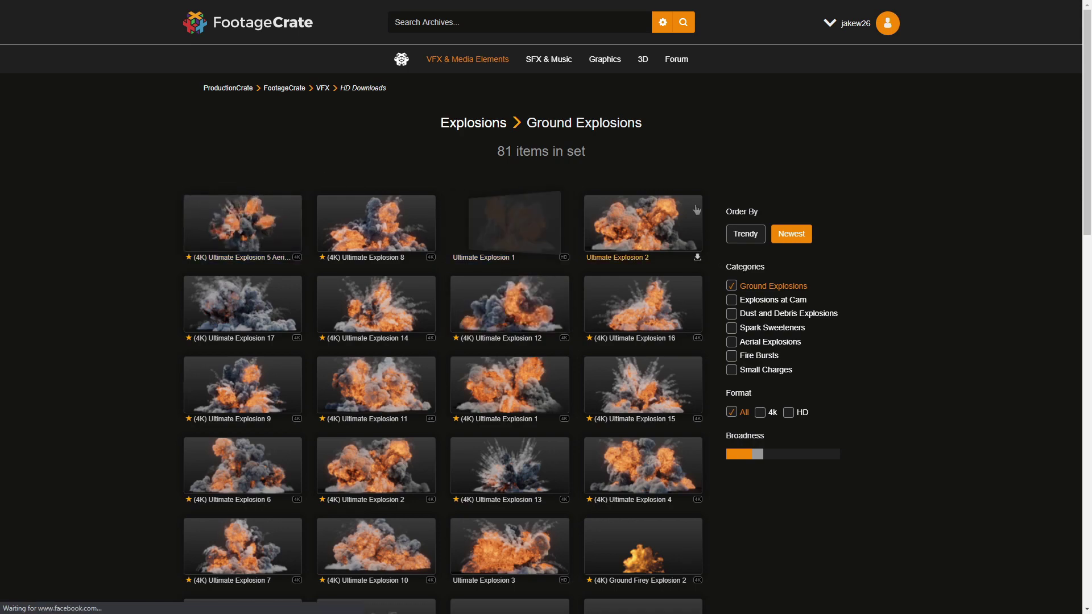
{"action": "scroll", "coordinate": [325, 256], "scroll_direction": "down", "scroll_amount": 7}
{"action": "scroll", "coordinate": [329, 340], "scroll_direction": "down", "scroll_amount": 6}
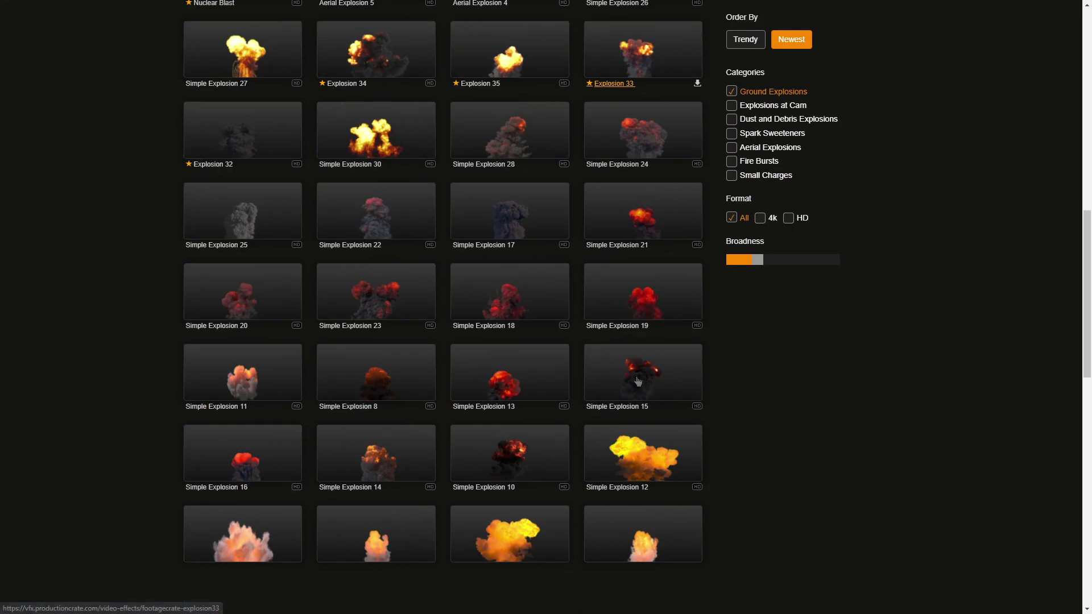
{"action": "scroll", "coordinate": [870, 449], "scroll_direction": "up", "scroll_amount": 13}
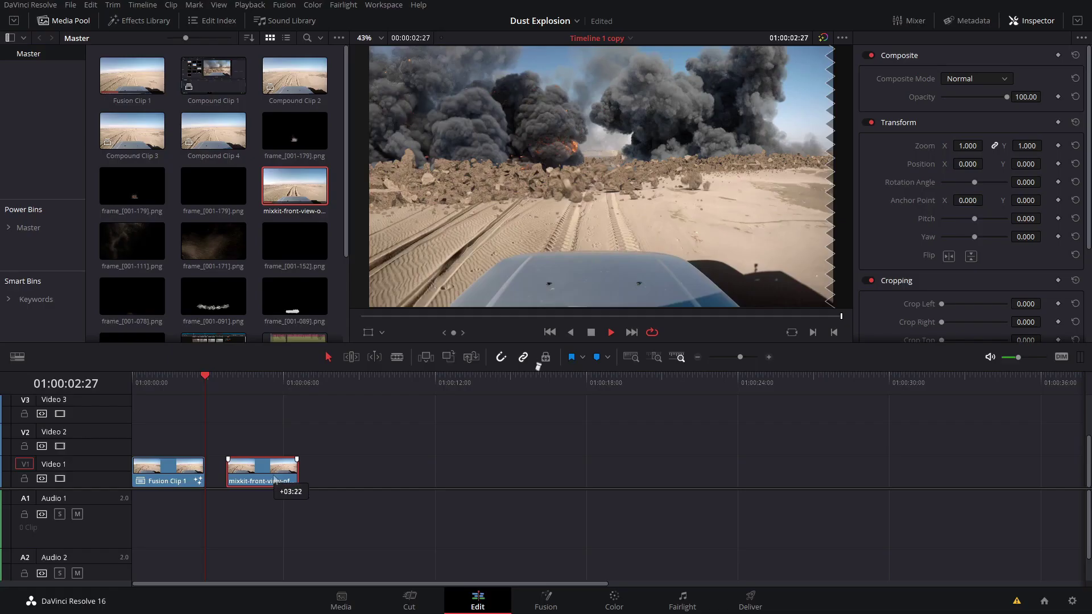
Place the desert driving clip after Fusion Clip 1 on Video 1 and convert it into a new Fusion clip.
{"action": "left_click_drag", "start_coordinate": [241, 411], "coordinate": [269, 424]}
{"action": "right_click", "coordinate": [269, 470]}
{"action": "left_click", "coordinate": [325, 121]}
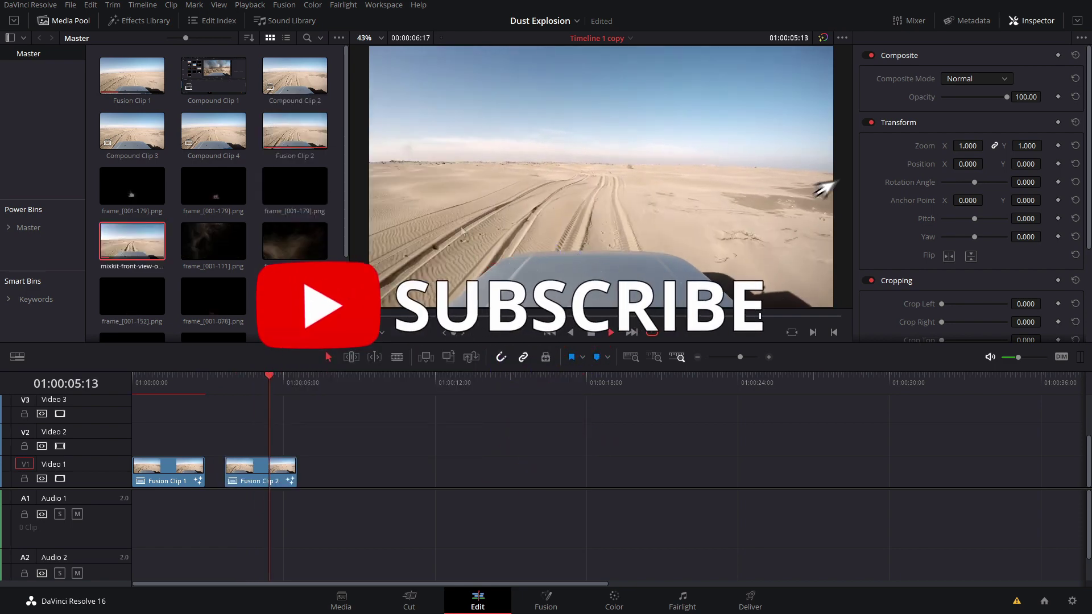
Park the playhead near 01:00:04:15 over the second Fusion clip and open that clip for compositing in Fusion.
{"action": "left_click_drag", "start_coordinate": [268, 387], "coordinate": [245, 405]}
{"action": "left_click", "coordinate": [259, 465]}
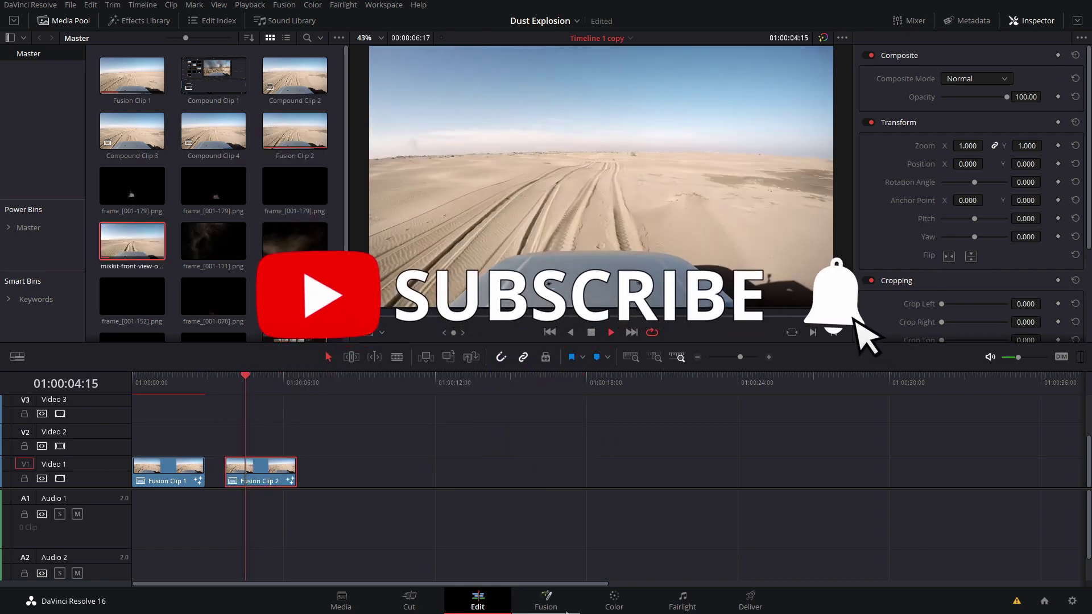
{"action": "left_click", "coordinate": [544, 595]}
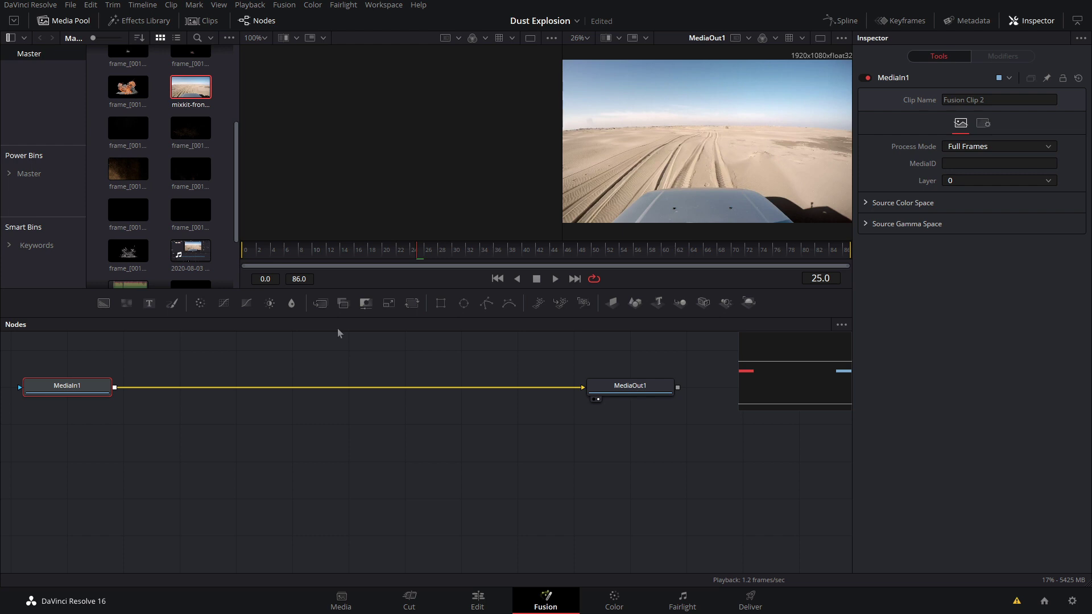
Add an Unsharp Mask node after MediaIn1 and show it in the first viewer.
{"action": "key", "text": "shift+space"}
{"action": "type", "text": "unsharp"}
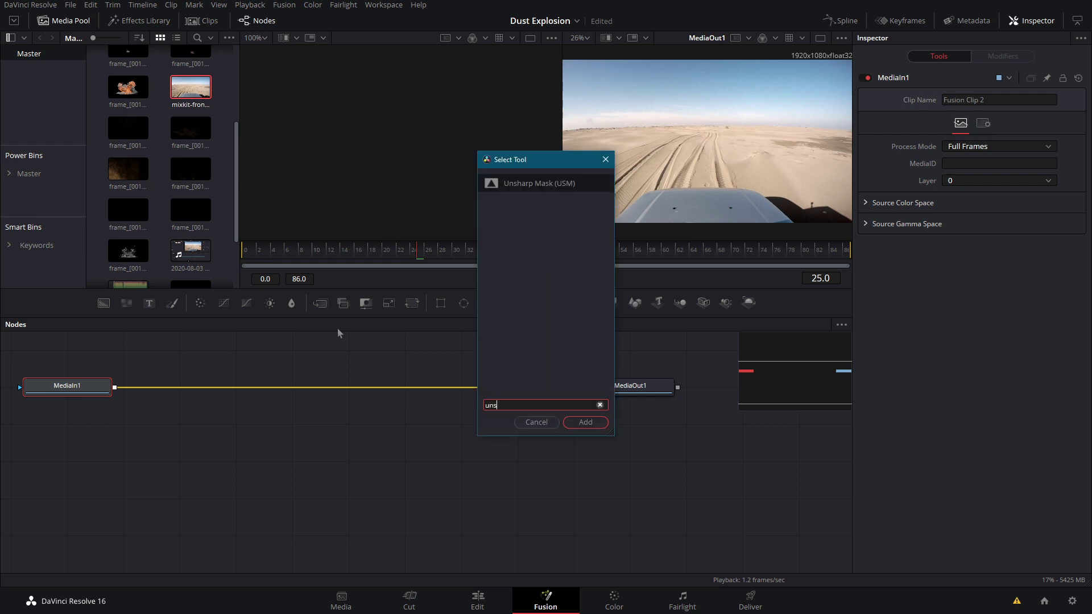
{"action": "key", "text": "Return"}
{"action": "left_click_drag", "start_coordinate": [182, 387], "coordinate": [390, 152]}
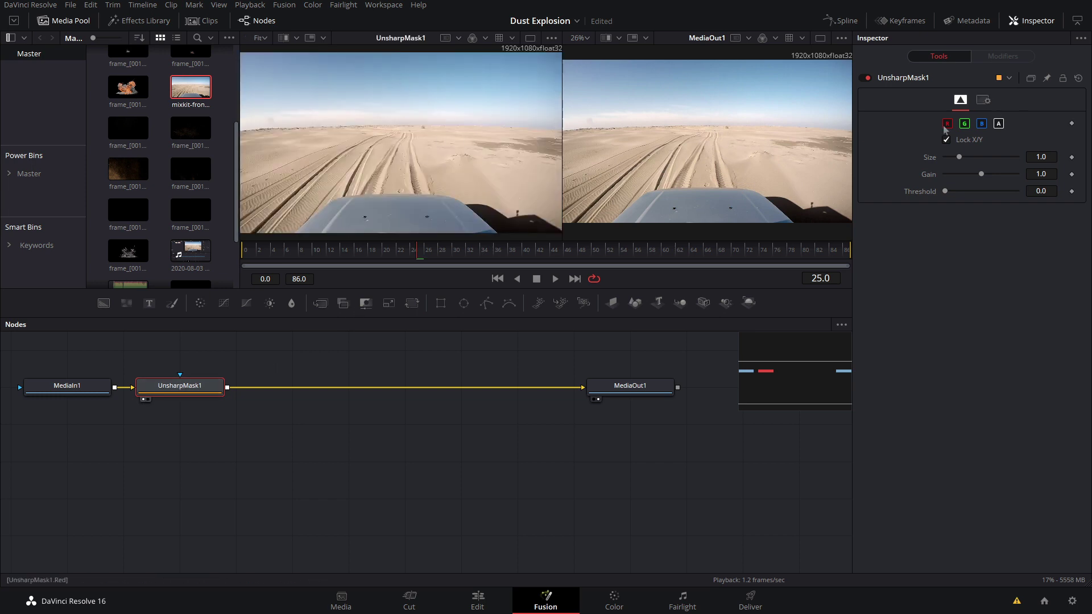
Set the Unsharp Mask's size and gain to 5.0 and inspect the sharpened footage.
{"action": "left_click_drag", "start_coordinate": [961, 158], "coordinate": [1019, 174]}
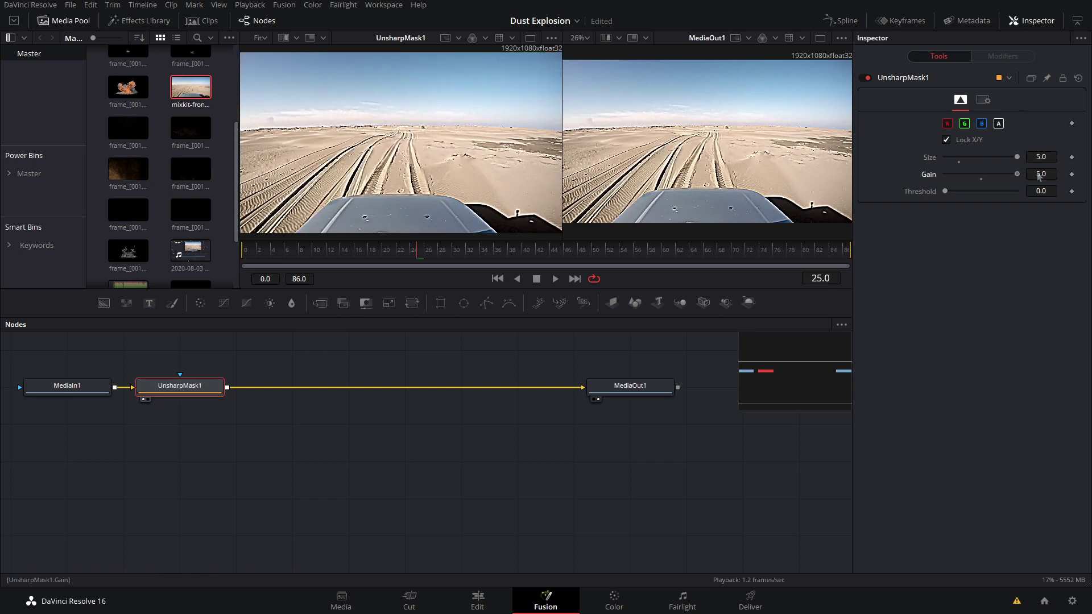
{"action": "scroll", "coordinate": [410, 159], "scroll_direction": "up", "scroll_amount": 5}
{"action": "scroll", "coordinate": [361, 147], "scroll_direction": "down", "scroll_amount": 6}
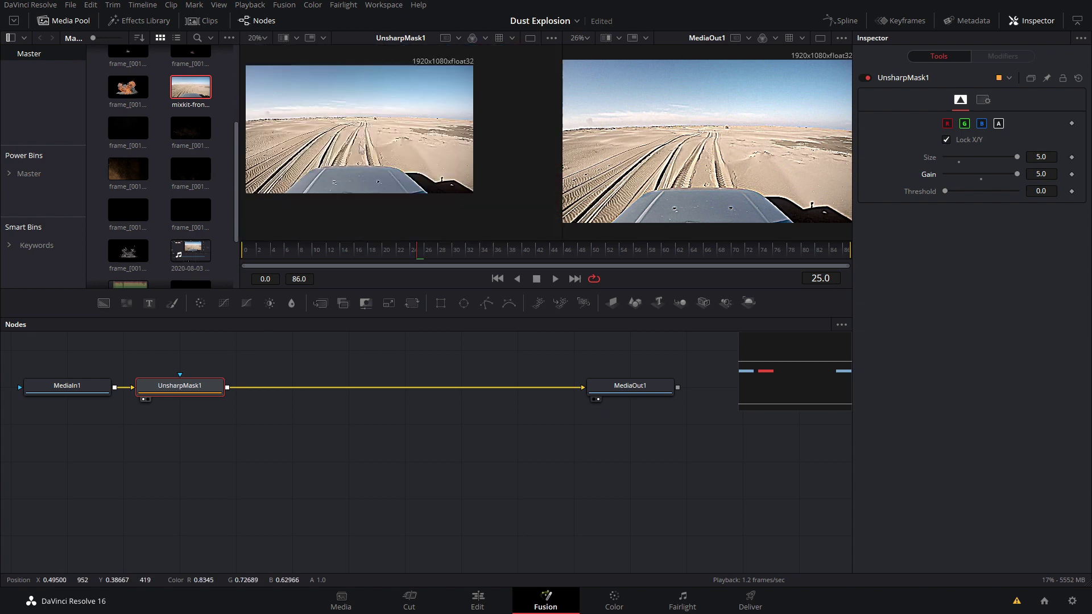
{"action": "scroll", "coordinate": [361, 148], "scroll_direction": "up", "scroll_amount": 1}
{"action": "left_click_drag", "start_coordinate": [359, 144], "coordinate": [375, 147]}
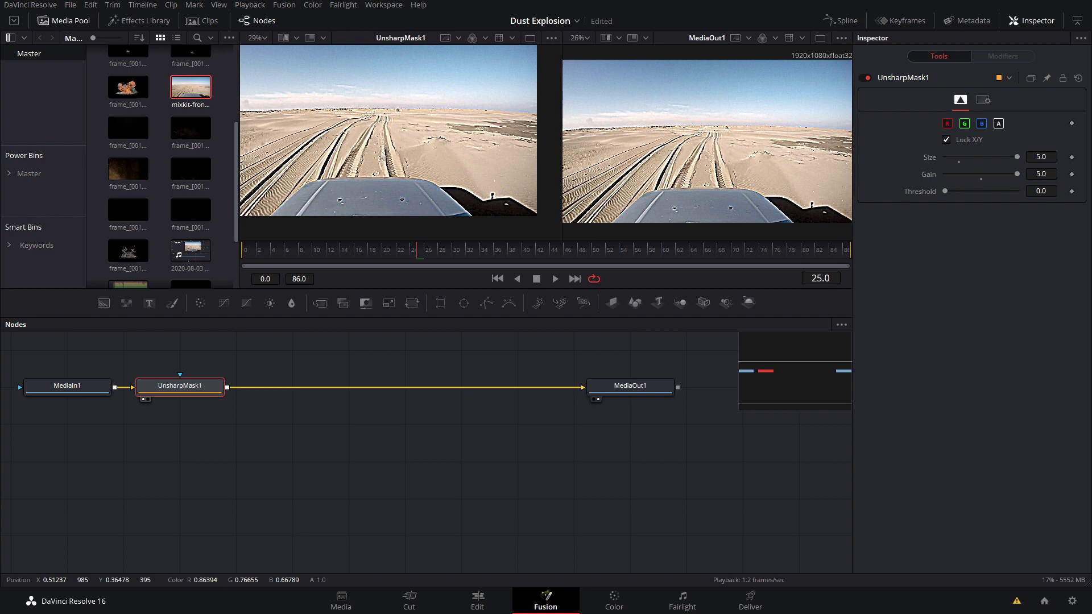
Add a Camera Tracker node after UnsharpMask1 and space it midway towards MediaOut1.
{"action": "key", "text": "shift+space"}
{"action": "type", "text": "unsh"}
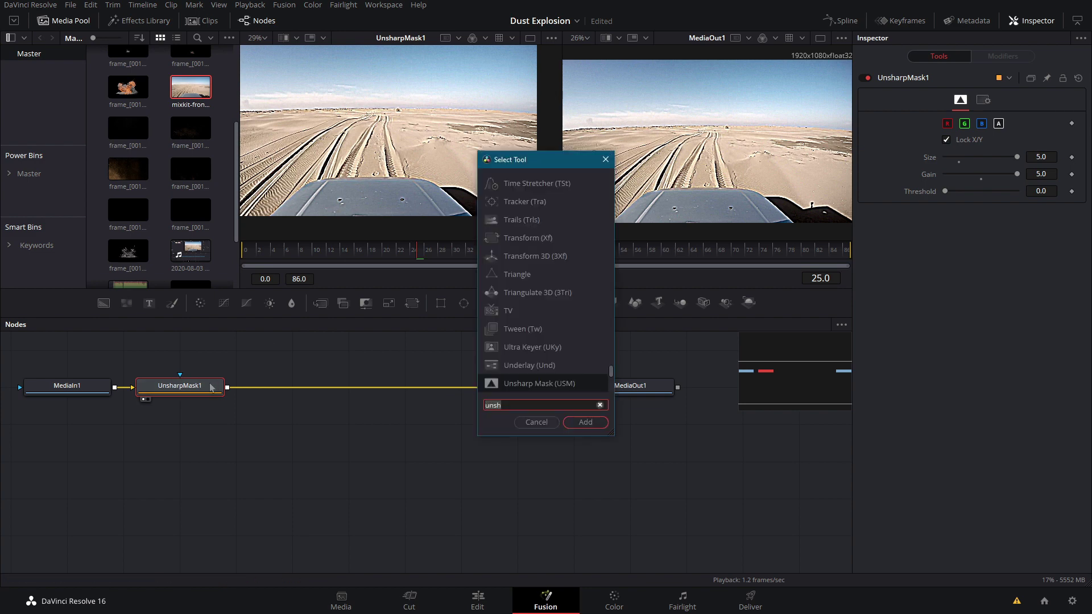
{"action": "type", "text": "camerat"}
{"action": "key", "text": "Return"}
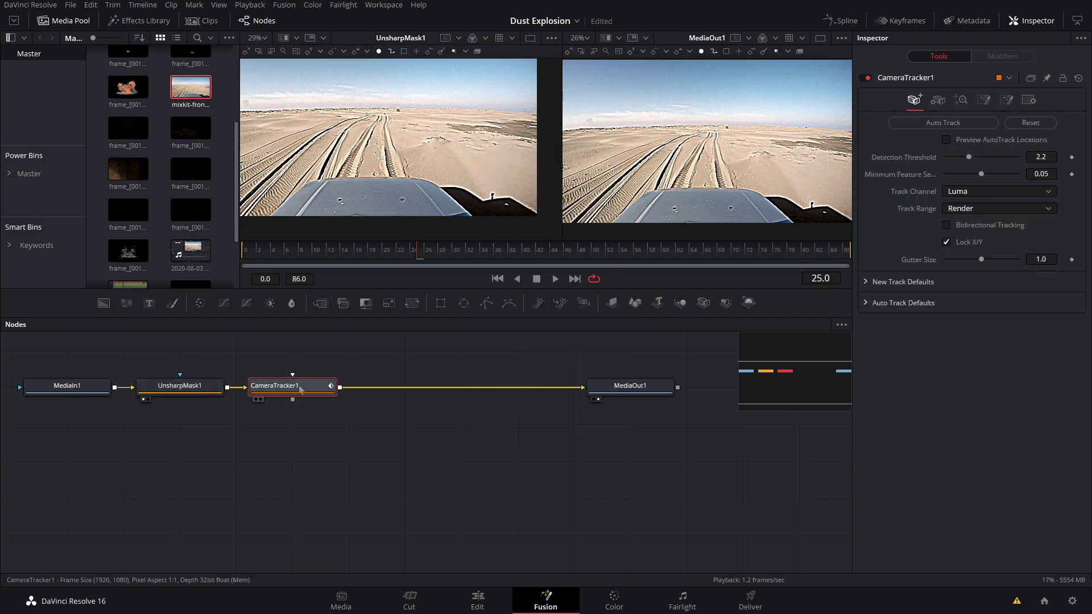
{"action": "left_click_drag", "start_coordinate": [300, 389], "coordinate": [351, 394]}
{"action": "left_click_drag", "start_coordinate": [448, 393], "coordinate": [450, 392]}
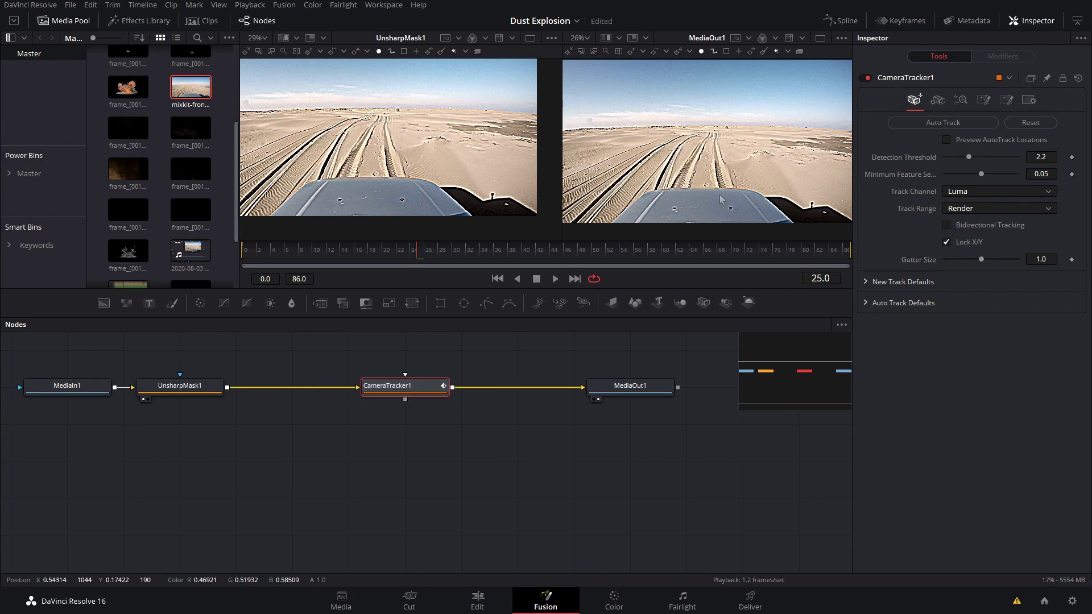
Add a rectangle mask to the Camera Tracker and fit it over the car hood, with center Y about 0.006 and width about 1.07.
{"action": "scroll", "coordinate": [723, 203], "scroll_direction": "up", "scroll_amount": 2}
{"action": "scroll", "coordinate": [651, 196], "scroll_direction": "down", "scroll_amount": 3}
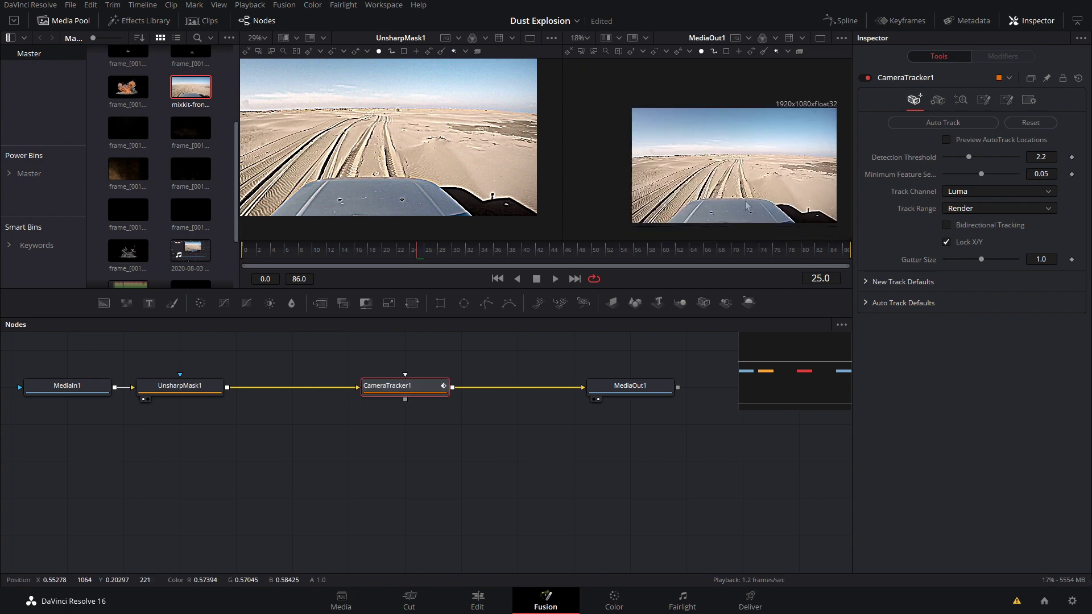
{"action": "left_click_drag", "start_coordinate": [441, 303], "coordinate": [417, 368]}
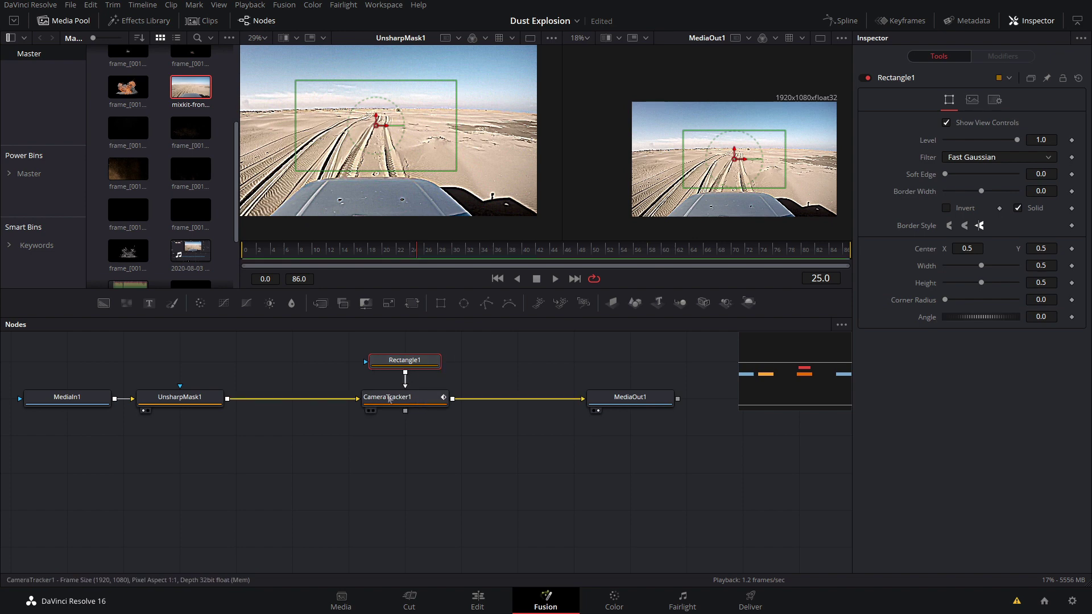
{"action": "left_click_drag", "start_coordinate": [373, 123], "coordinate": [371, 211]}
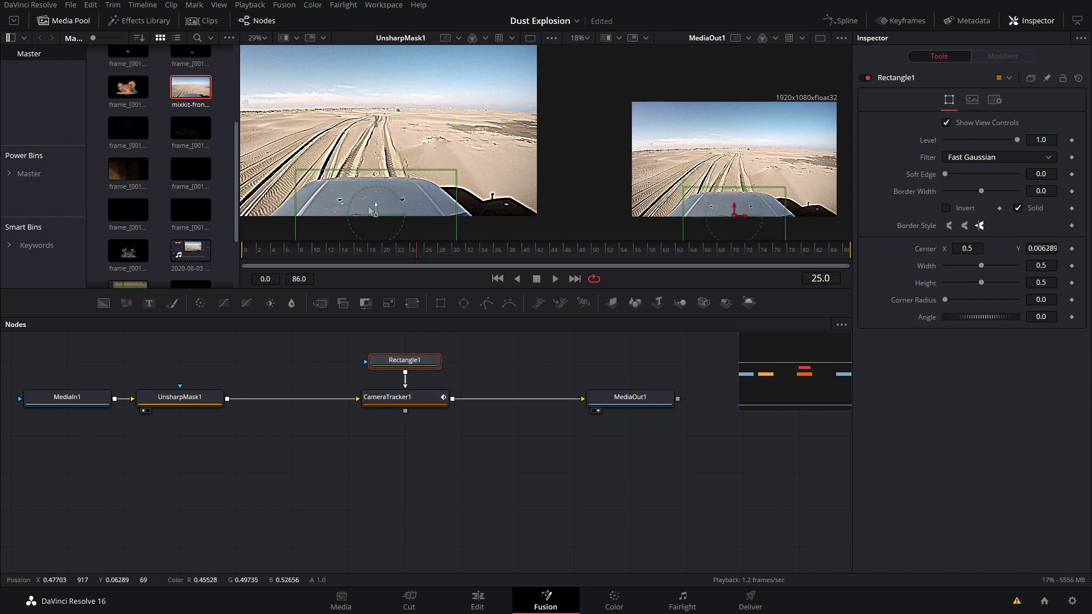
{"action": "left_click_drag", "start_coordinate": [457, 219], "coordinate": [552, 218]}
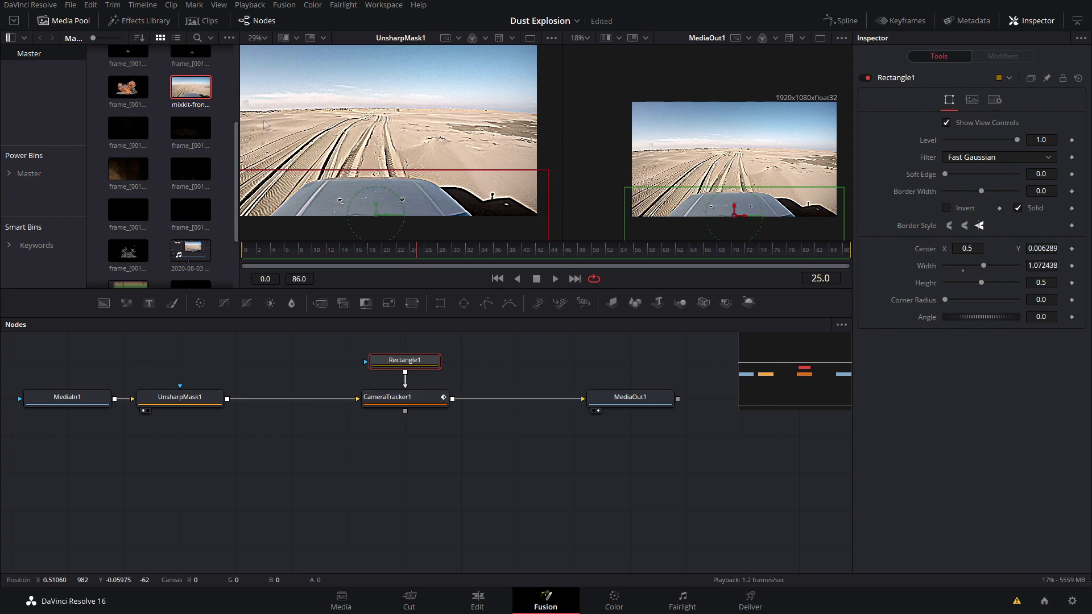
Invert the rectangle mask that feeds the Camera Tracker.
{"action": "left_click", "coordinate": [407, 394]}
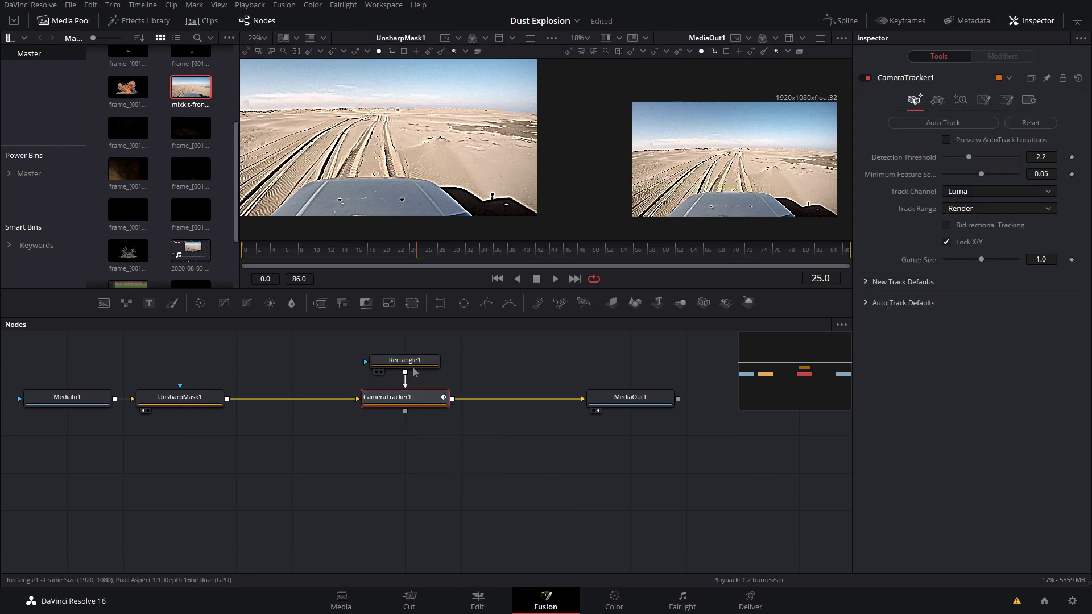
{"action": "left_click", "coordinate": [414, 366]}
{"action": "left_click", "coordinate": [961, 210]}
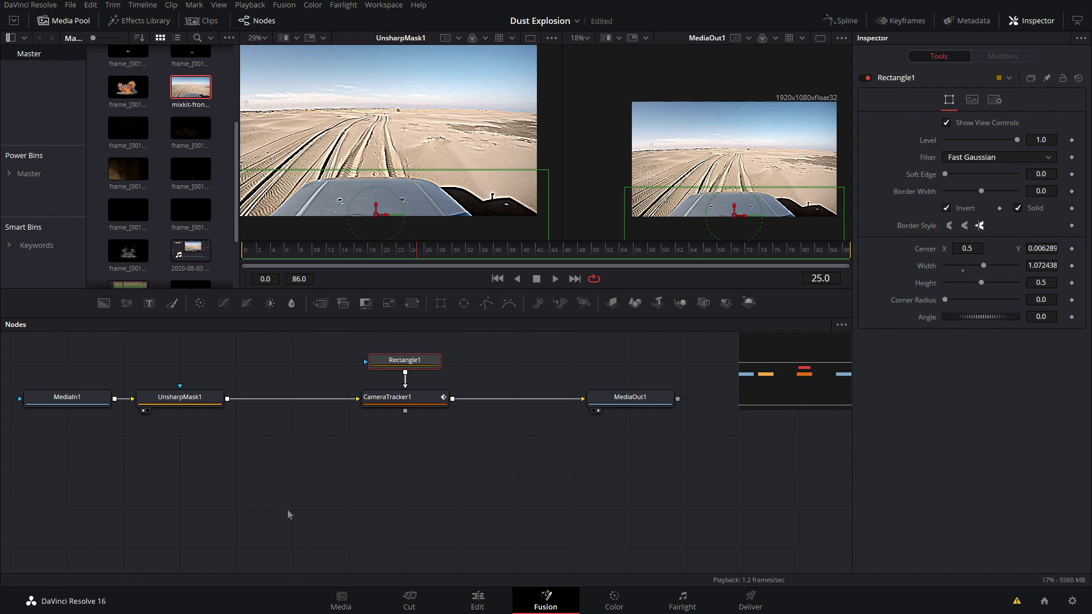
Preview the Camera Tracker's auto-track locations and check the points around the car hood.
{"action": "left_click", "coordinate": [367, 404]}
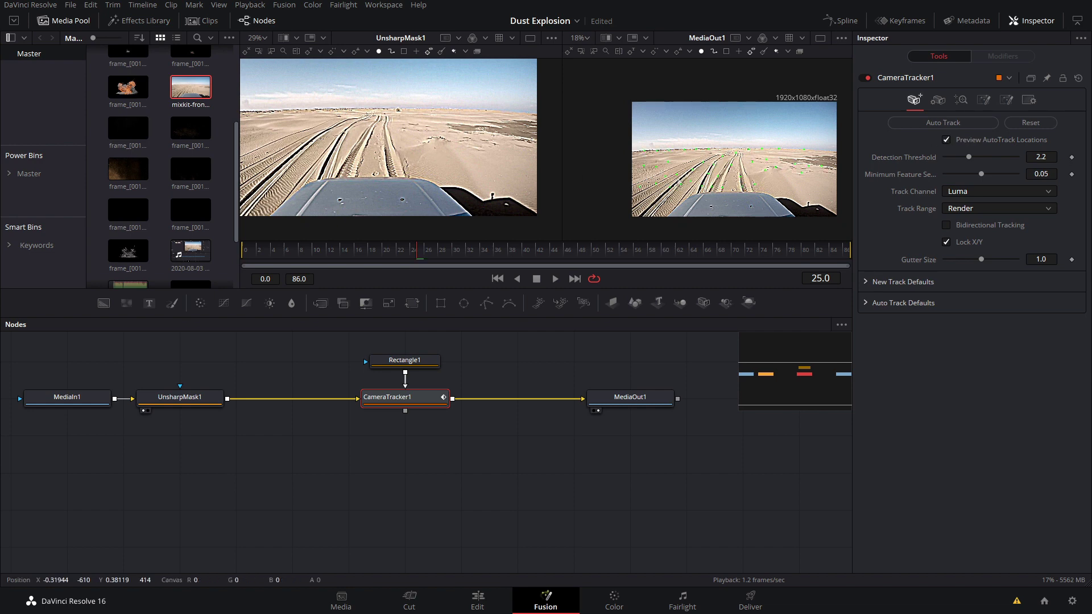
{"action": "scroll", "coordinate": [722, 172], "scroll_direction": "up", "scroll_amount": 3}
{"action": "left_click_drag", "start_coordinate": [721, 172], "coordinate": [740, 67]}
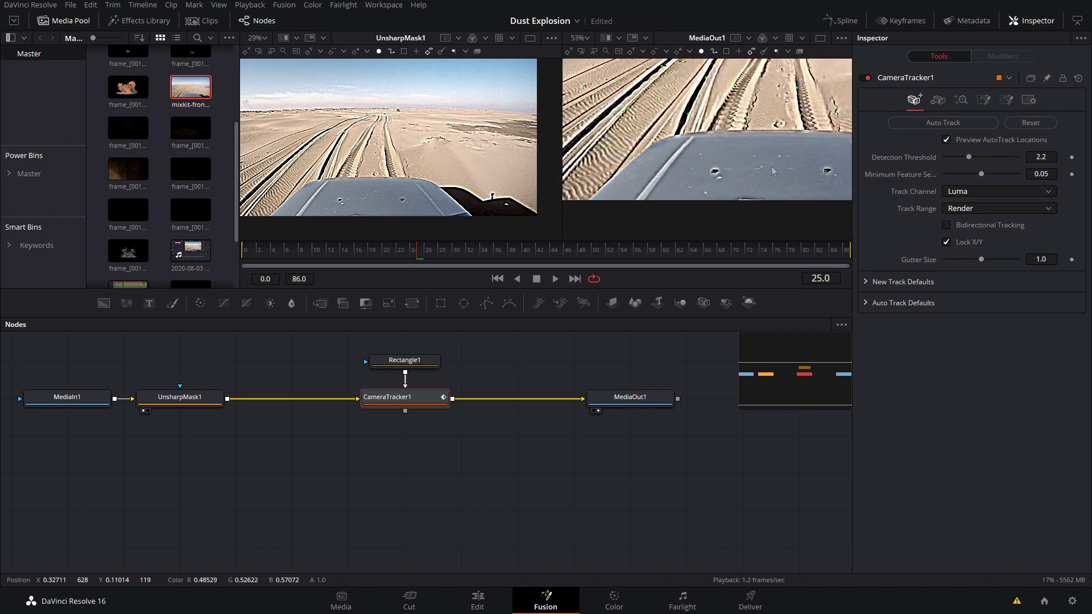
{"action": "key", "text": "ctrl+f"}
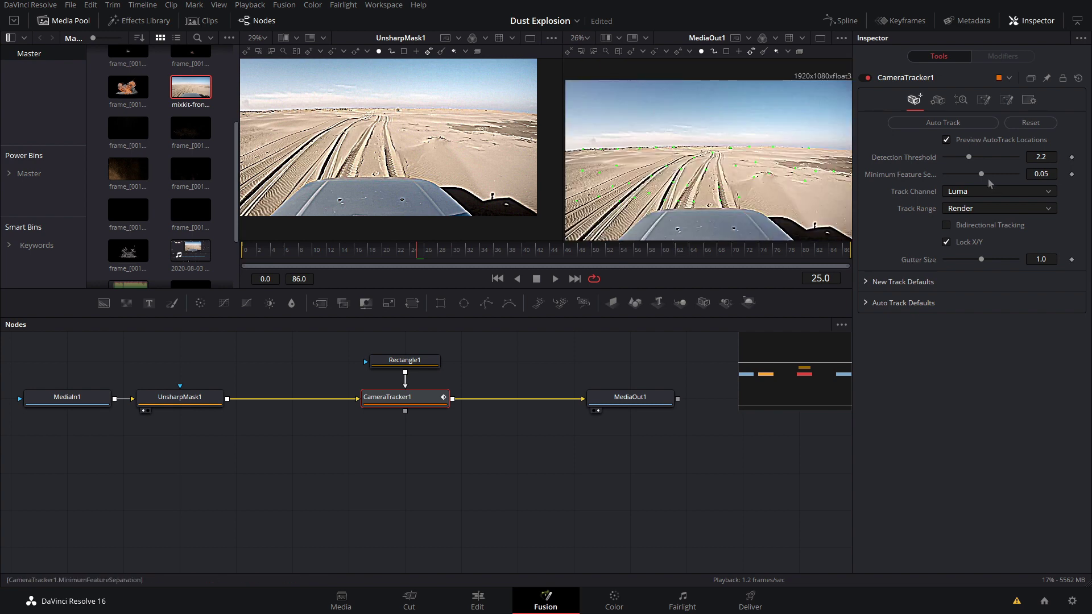
Set the minimum feature separation to about 0.0307, save the project, and auto-track the footage, reviewing the tracks in playback.
{"action": "left_click_drag", "start_coordinate": [981, 173], "coordinate": [964, 177]}
{"action": "key", "text": "ctrl+s"}
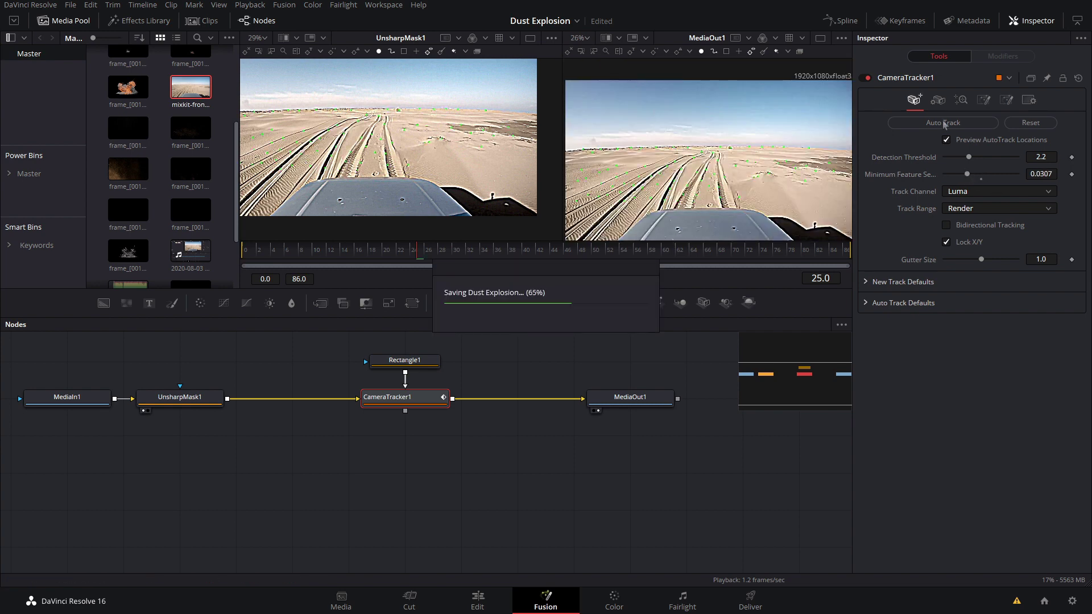
{"action": "left_click", "coordinate": [944, 123]}
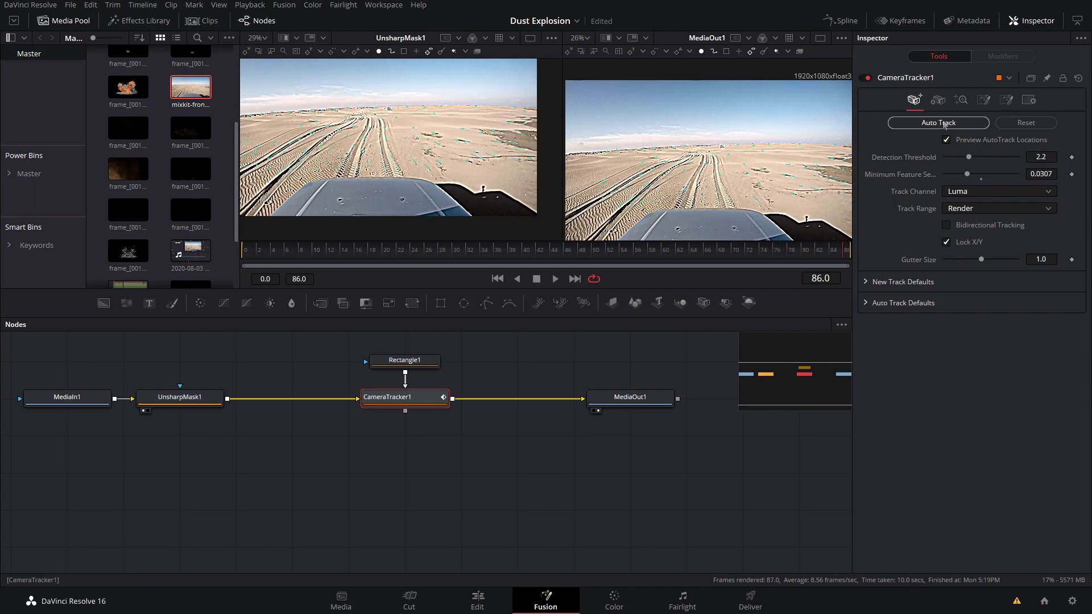
{"action": "left_click", "coordinate": [555, 279]}
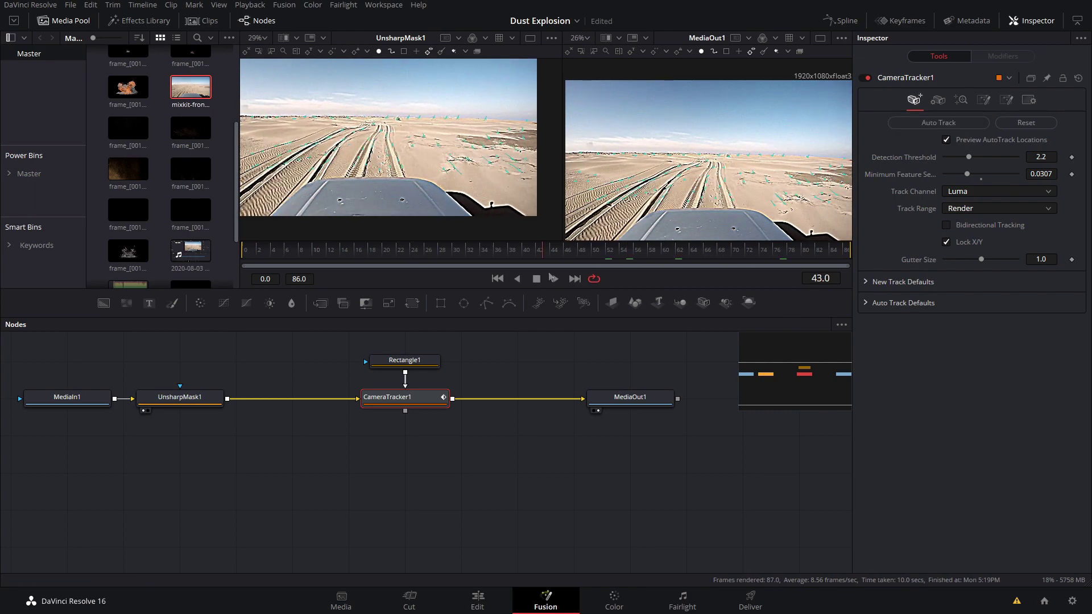
{"action": "left_click", "coordinate": [555, 279]}
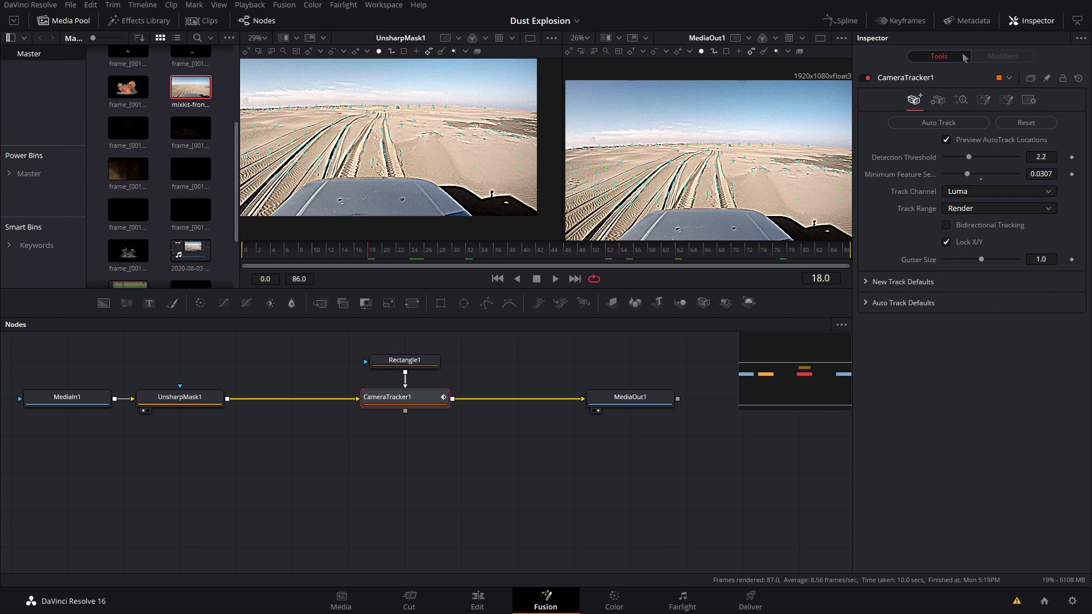
Solve the camera from the tracked points and export the result as a 3D scene.
{"action": "left_click", "coordinate": [969, 100]}
{"action": "left_click", "coordinate": [942, 122]}
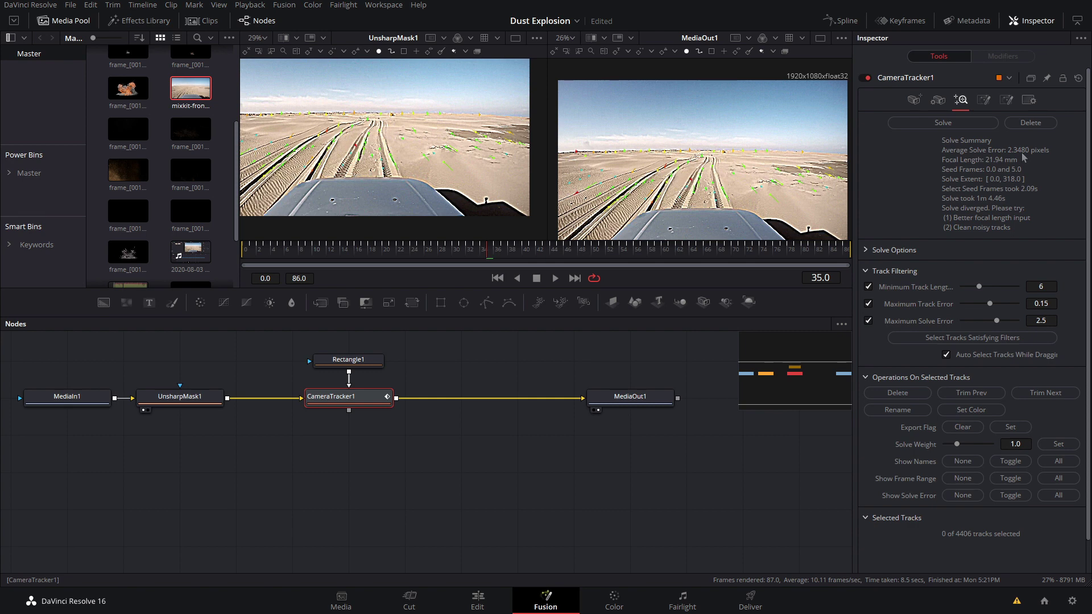
{"action": "left_click", "coordinate": [983, 99]}
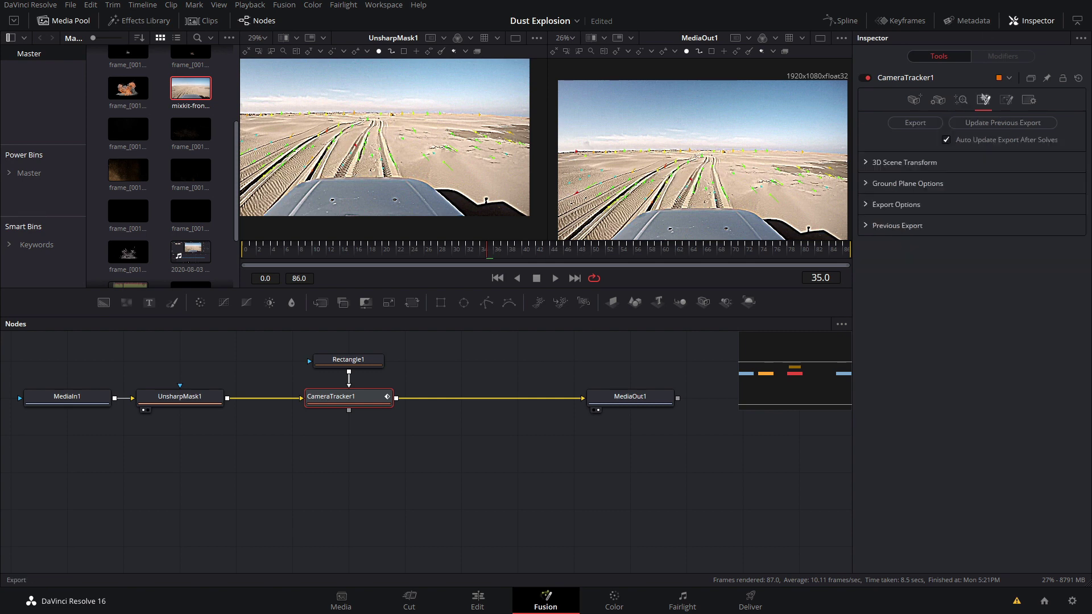
{"action": "left_click", "coordinate": [915, 123]}
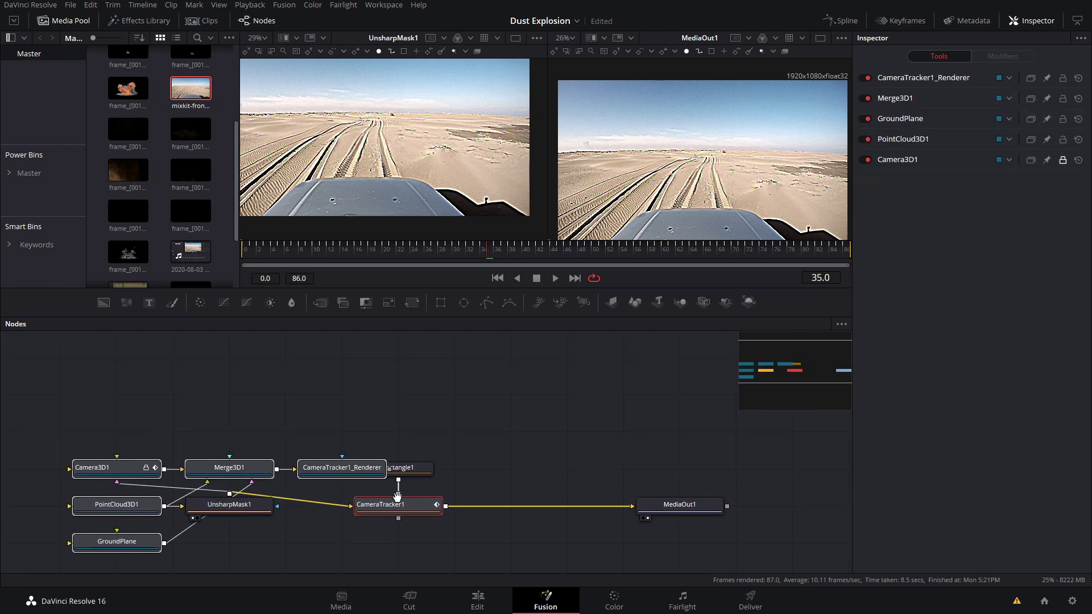
Connect the CameraTracker1_Renderer output to MediaOut1 and delete the UnsharpMask1 node.
{"action": "left_click", "coordinate": [538, 364]}
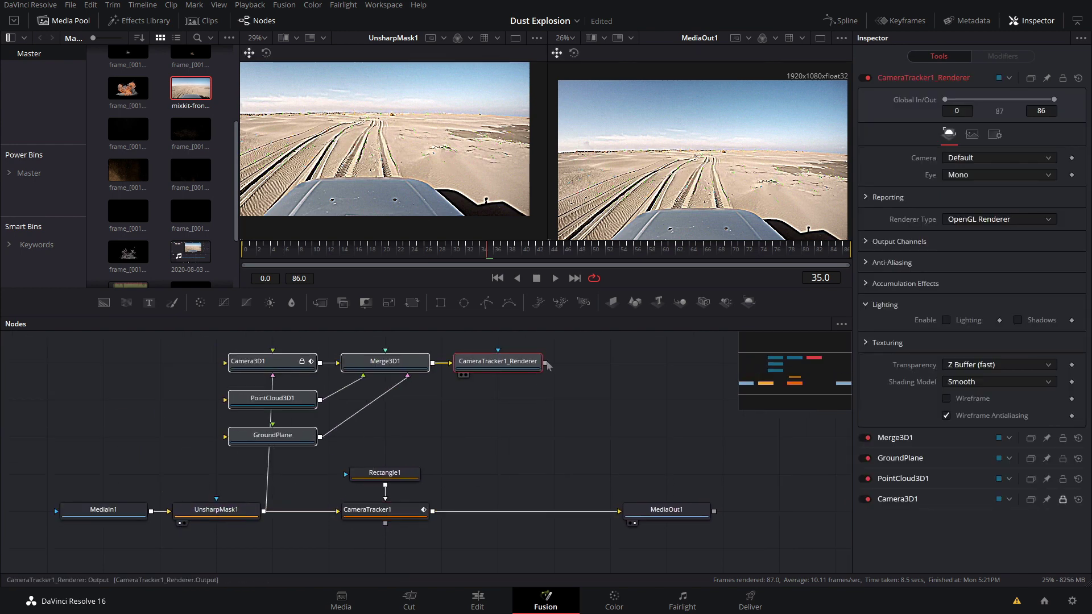
{"action": "left_click_drag", "start_coordinate": [546, 363], "coordinate": [619, 511]}
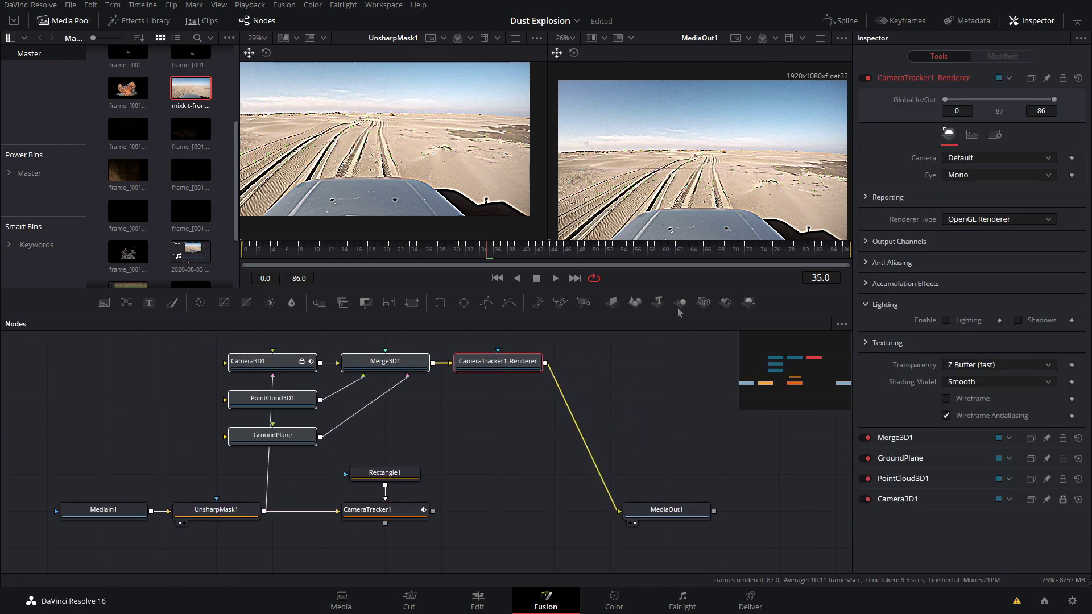
{"action": "scroll", "coordinate": [678, 148], "scroll_direction": "up", "scroll_amount": 5}
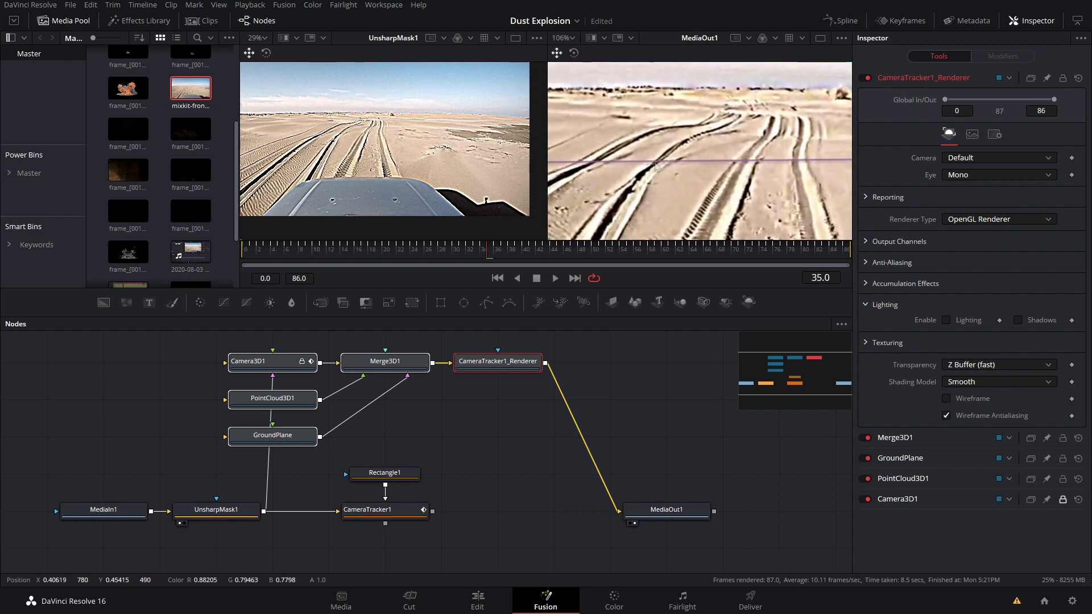
{"action": "scroll", "coordinate": [734, 164], "scroll_direction": "down", "scroll_amount": 5}
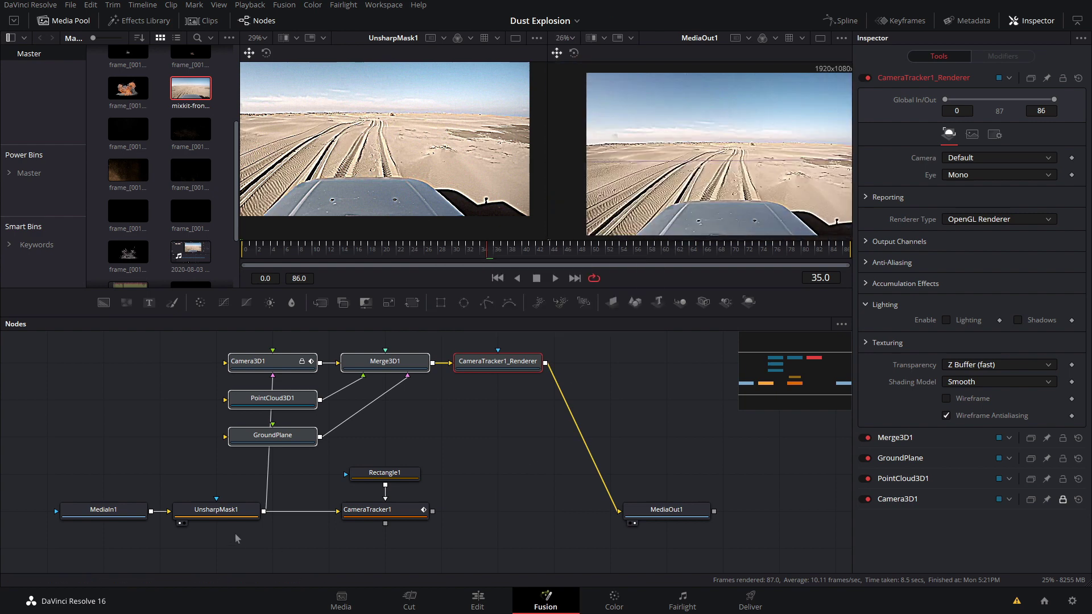
{"action": "left_click", "coordinate": [233, 517]}
{"action": "key", "text": "Delete"}
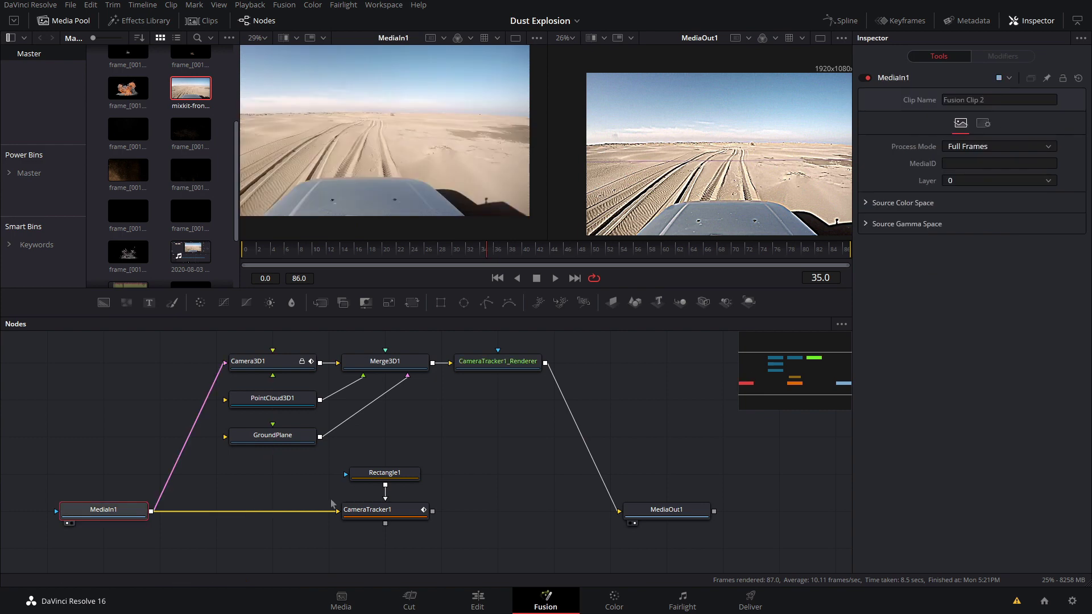
Move the Rectangle1 and CameraTracker1 nodes out of the way below the node tree, disconnected from MediaIn1, and save the project.
{"action": "left_click_drag", "start_coordinate": [370, 511], "coordinate": [443, 528]}
{"action": "key", "text": "ctrl+z"}
{"action": "left_click_drag", "start_coordinate": [654, 572], "coordinate": [259, 569]}
{"action": "left_click", "coordinate": [326, 502]}
{"action": "key", "text": "ctrl+s"}
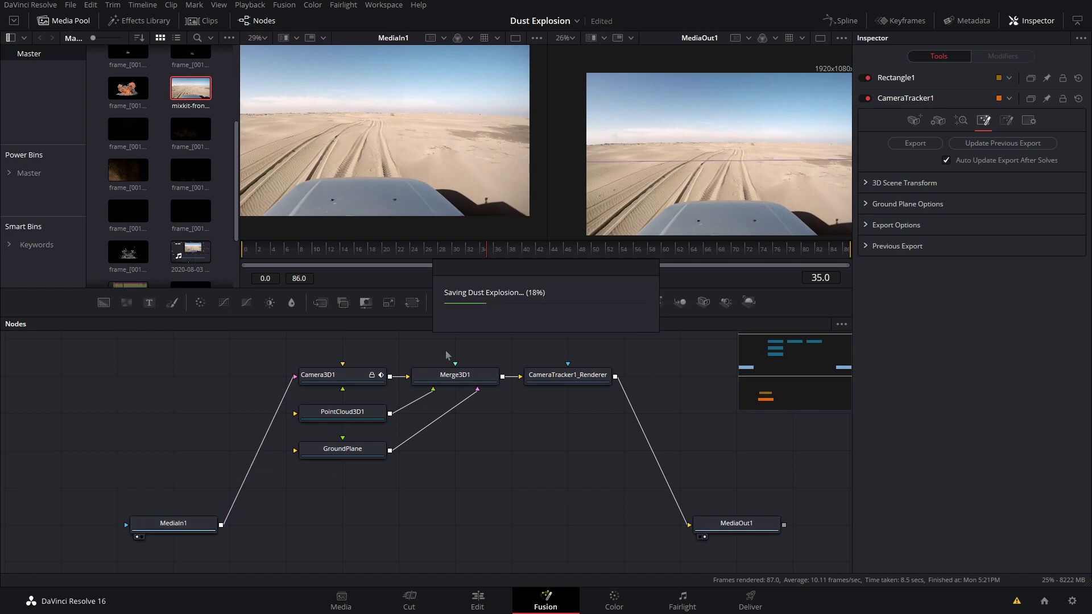
Show Merge3D1 in the first viewer and inspect the tracked points and ground plane from a low angle.
{"action": "left_click", "coordinate": [455, 375]}
{"action": "key", "text": "1"}
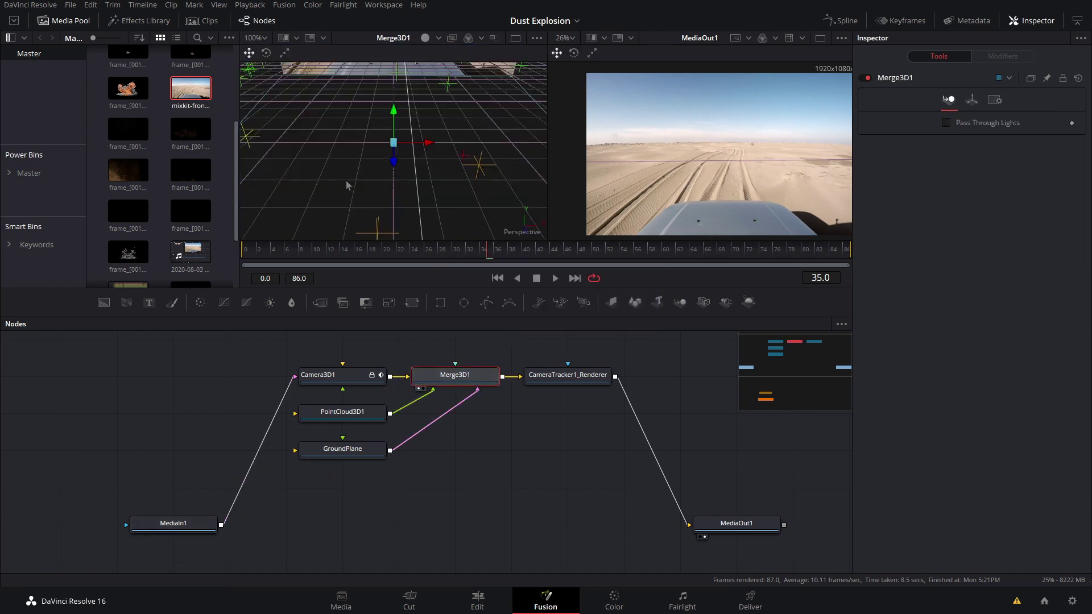
{"action": "left_click_drag", "start_coordinate": [349, 205], "coordinate": [431, 156]}
{"action": "scroll", "coordinate": [446, 142], "scroll_direction": "down", "scroll_amount": 5}
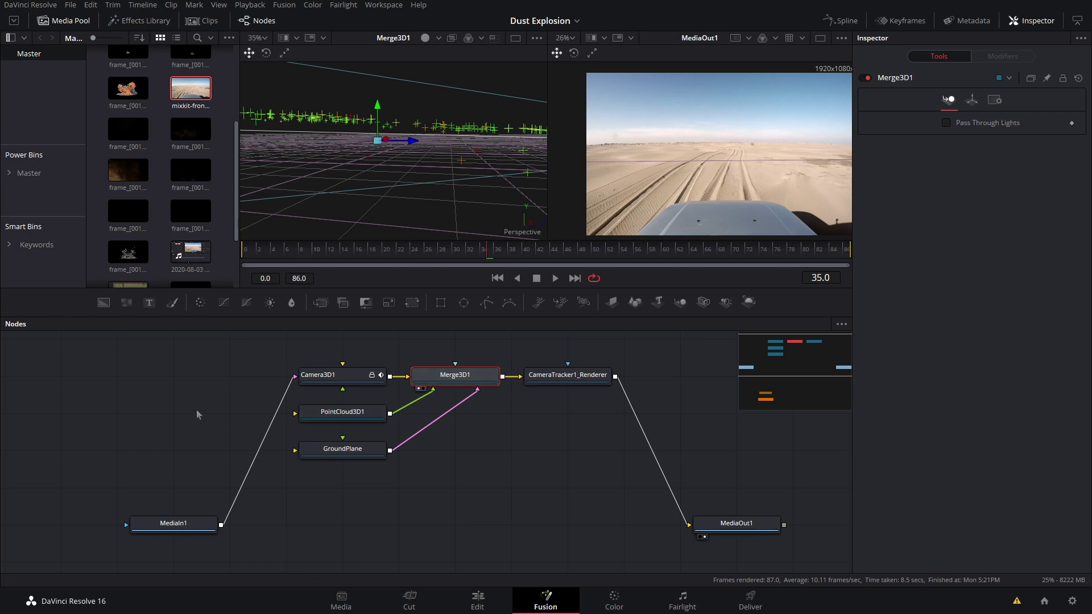
Add a Background node beside the tree and connect a Grid node after it.
{"action": "left_click_drag", "start_coordinate": [199, 414], "coordinate": [482, 429]}
{"action": "left_click_drag", "start_coordinate": [105, 304], "coordinate": [243, 470]}
{"action": "key", "text": "shift+space"}
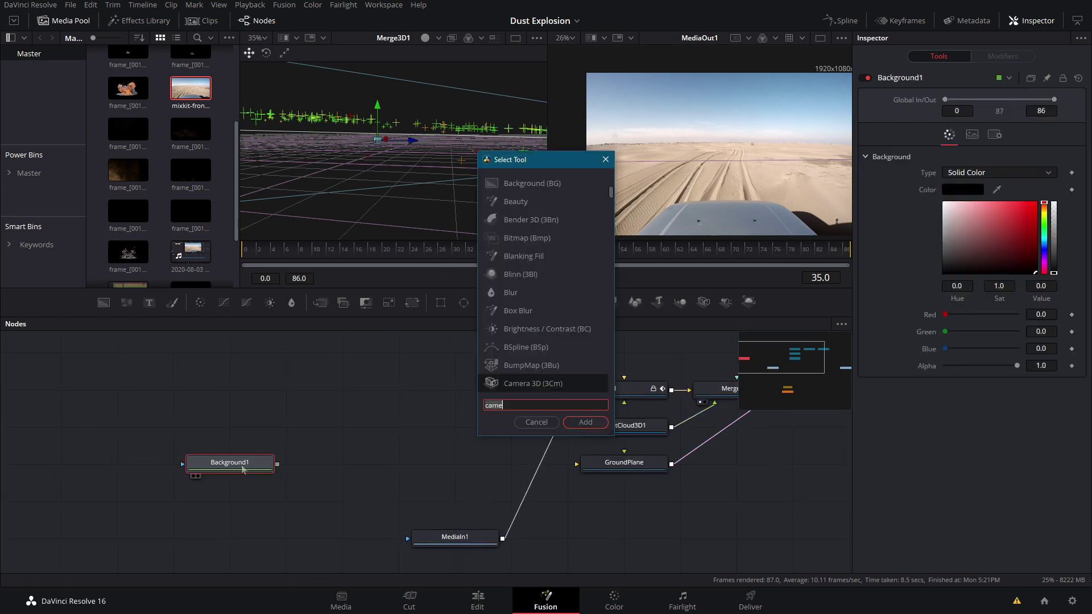
{"action": "type", "text": "grid"}
{"action": "key", "text": "Return"}
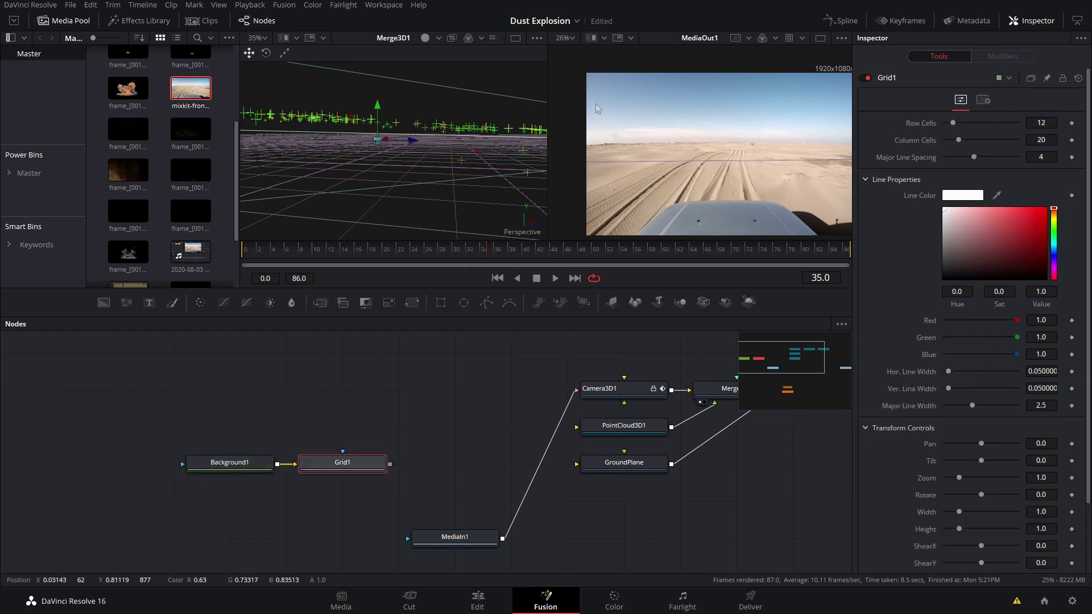
Turn off wireframe display for the GroundPlane so it is drawn as a solid surface.
{"action": "left_click_drag", "start_coordinate": [427, 168], "coordinate": [341, 165]}
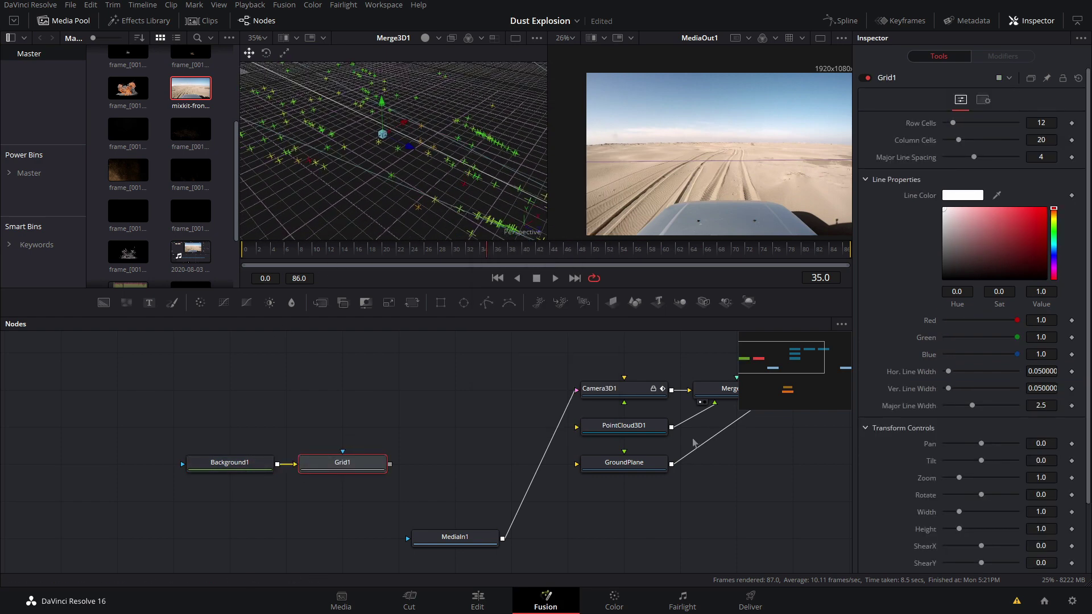
{"action": "left_click", "coordinate": [624, 463]}
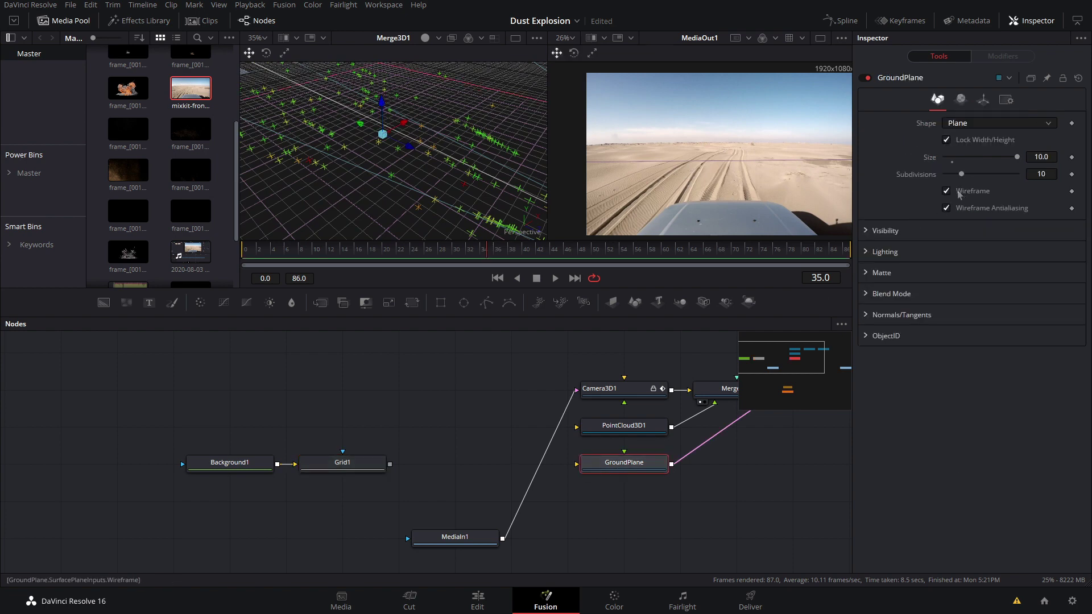
{"action": "mouse_move", "coordinate": [767, 161]}
{"action": "left_mouse_down"}
{"action": "mouse_move", "coordinate": [724, 155]}
{"action": "mouse_move", "coordinate": [727, 171]}
{"action": "mouse_move", "coordinate": [751, 155]}
{"action": "left_mouse_up"}
{"action": "scroll", "coordinate": [393, 170], "scroll_direction": "up", "scroll_amount": 3}
{"action": "left_click_drag", "start_coordinate": [398, 163], "coordinate": [432, 118]}
{"action": "left_click", "coordinate": [947, 191]}
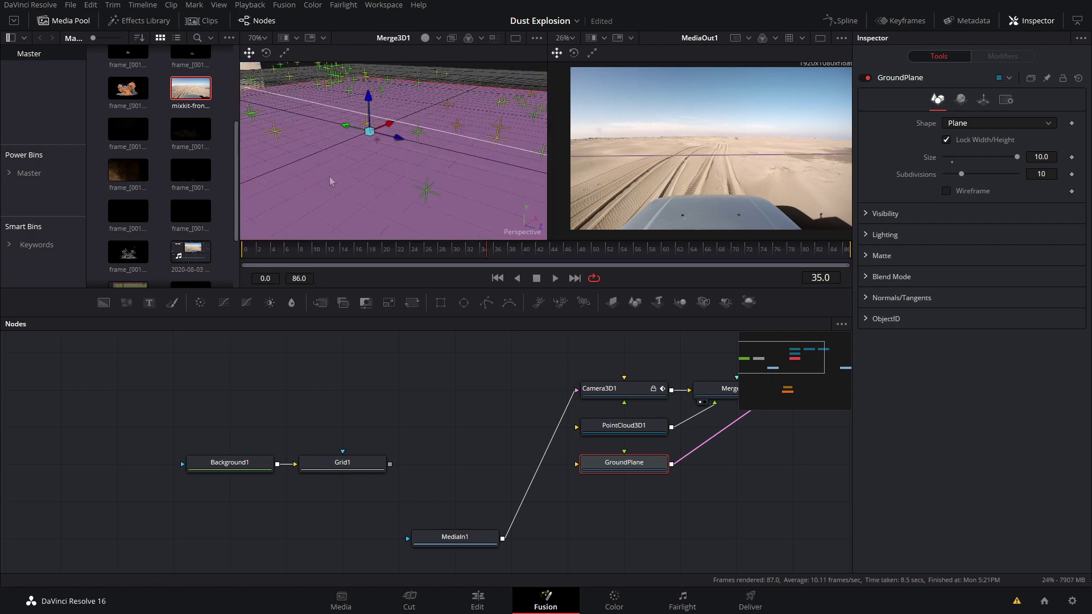
Connect the Grid1 output to the GroundPlane's material input and check the grid in the 3D scene.
{"action": "scroll", "coordinate": [319, 191], "scroll_direction": "down", "scroll_amount": 4}
{"action": "left_click_drag", "start_coordinate": [390, 464], "coordinate": [577, 465]}
{"action": "left_click_drag", "start_coordinate": [397, 214], "coordinate": [531, 92]}
{"action": "left_click_drag", "start_coordinate": [451, 154], "coordinate": [382, 214]}
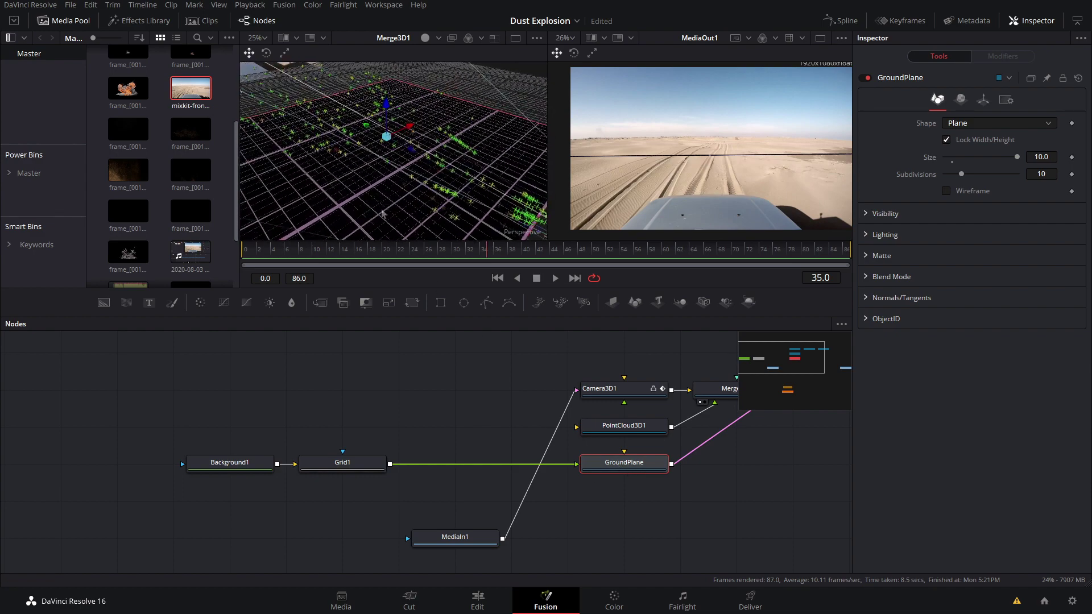
Set Background1's alpha to 0.0 and check the transparent grid on the ground plane.
{"action": "left_click", "coordinate": [234, 463]}
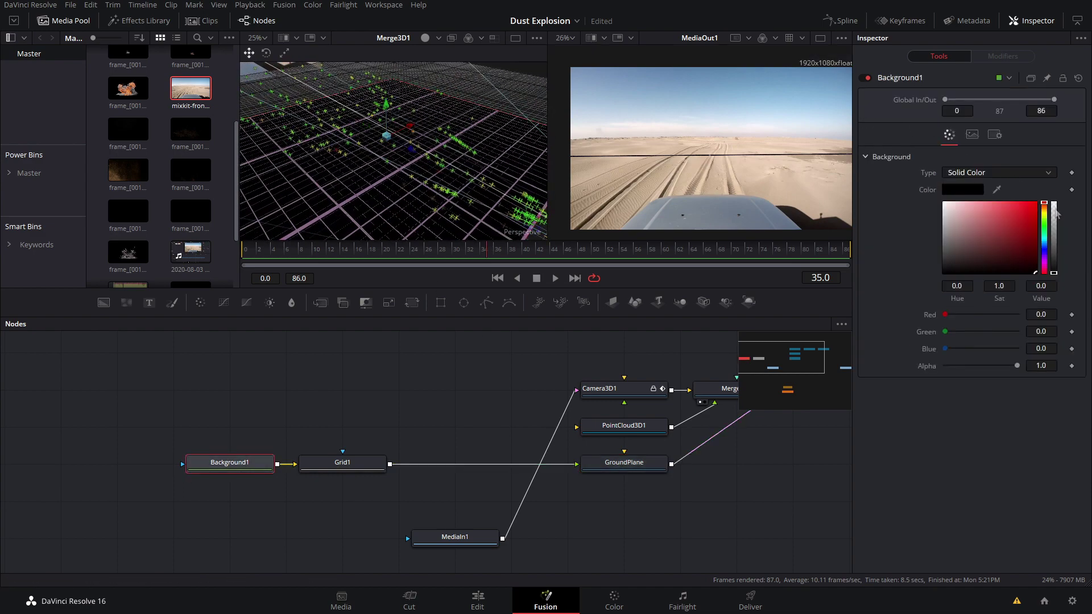
{"action": "left_click_drag", "start_coordinate": [1056, 219], "coordinate": [1062, 169]}
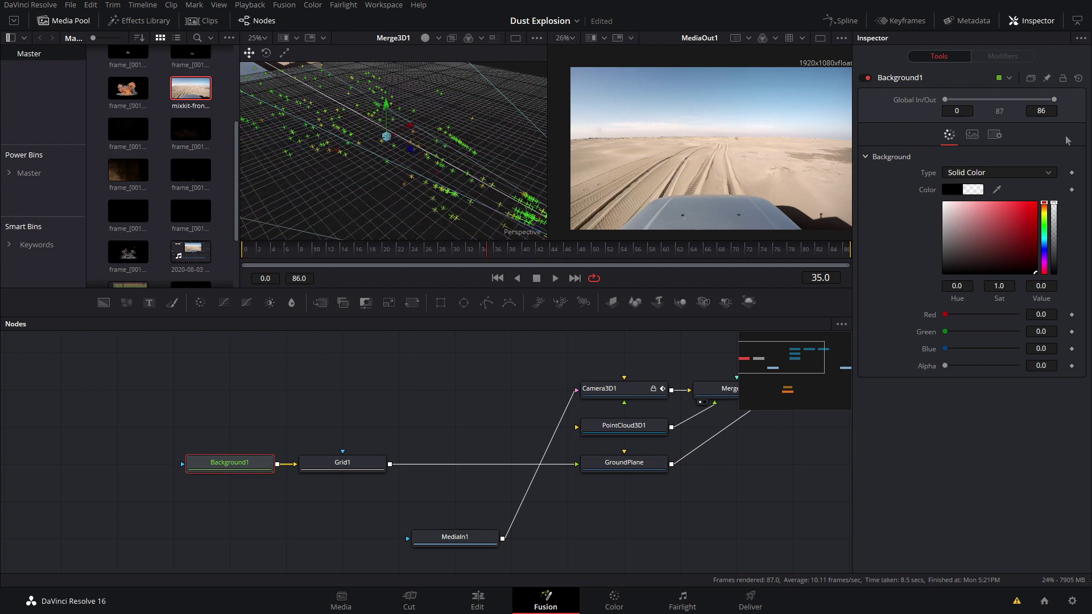
{"action": "scroll", "coordinate": [363, 191], "scroll_direction": "up", "scroll_amount": 1}
{"action": "left_click_drag", "start_coordinate": [363, 191], "coordinate": [431, 96]}
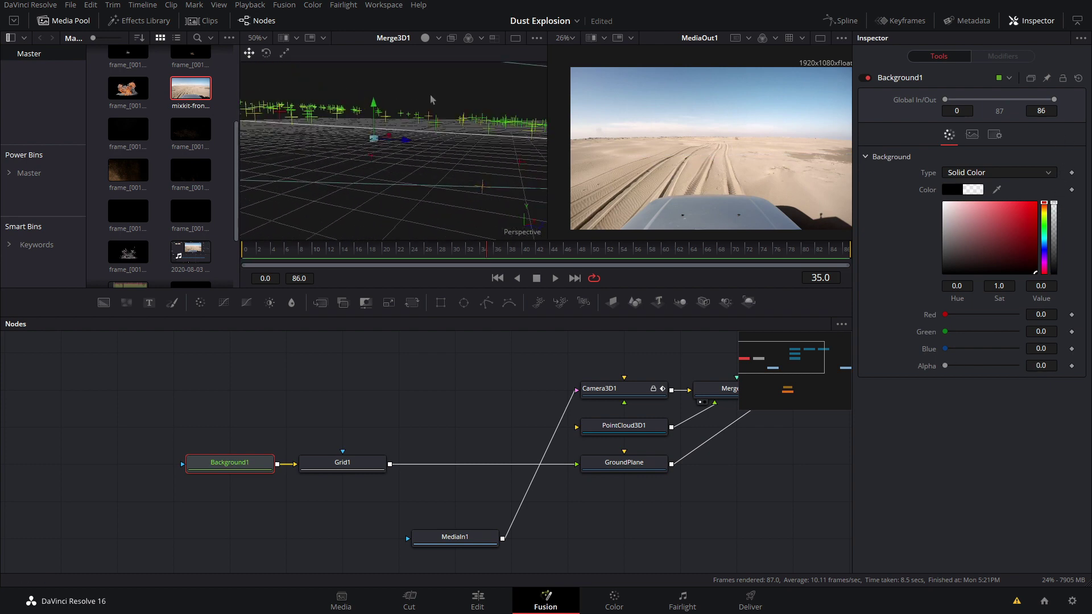
View Grid1 in the first viewer and make Background1 fully opaque again.
{"action": "left_click_drag", "start_coordinate": [355, 464], "coordinate": [390, 85]}
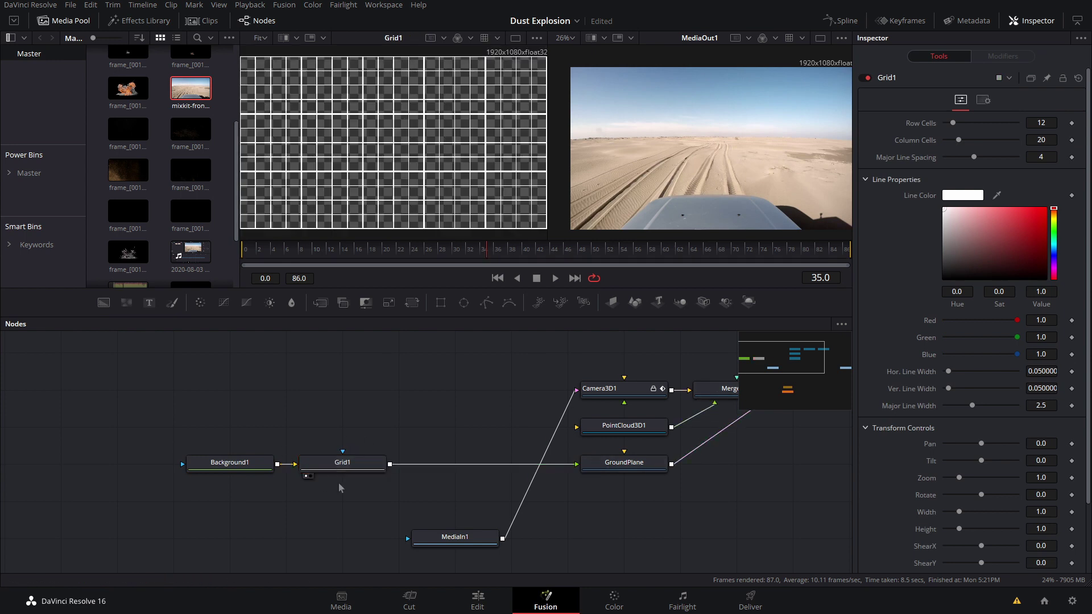
{"action": "left_click", "coordinate": [230, 462]}
{"action": "left_click_drag", "start_coordinate": [1054, 214], "coordinate": [1055, 276]}
Insert a Luma Keyer between Grid1 and GroundPlane, and show its output in the first viewer.
{"action": "left_click", "coordinate": [362, 468]}
{"action": "key", "text": "shift+space"}
{"action": "key", "text": "BackSpace"}
{"action": "key", "text": "BackSpace"}
{"action": "key", "text": "BackSpace"}
{"action": "key", "text": "BackSpace"}
{"action": "type", "text": "luma"}
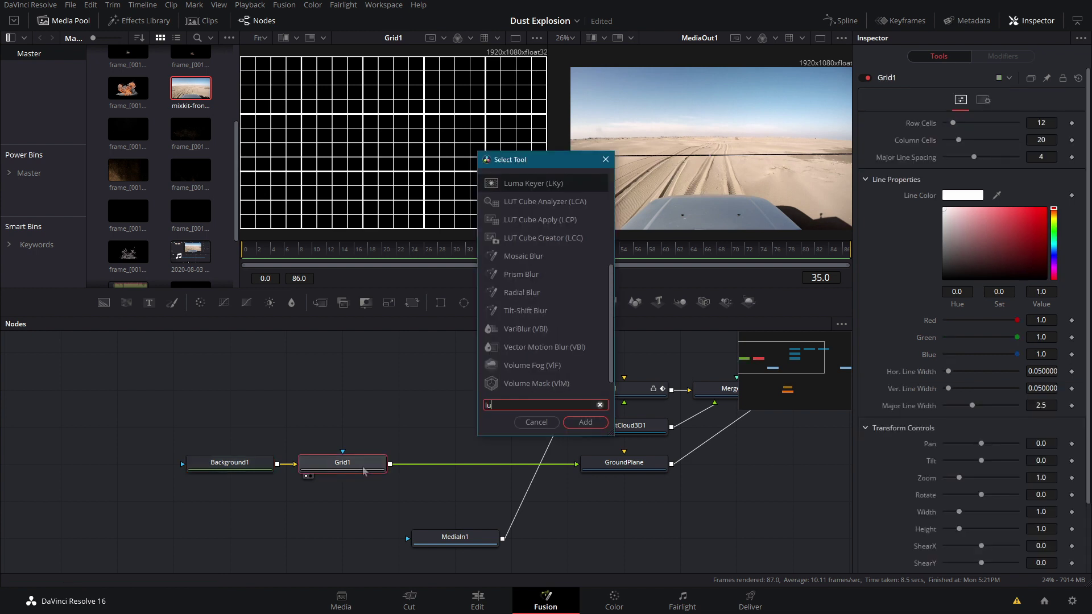
{"action": "key", "text": "Return"}
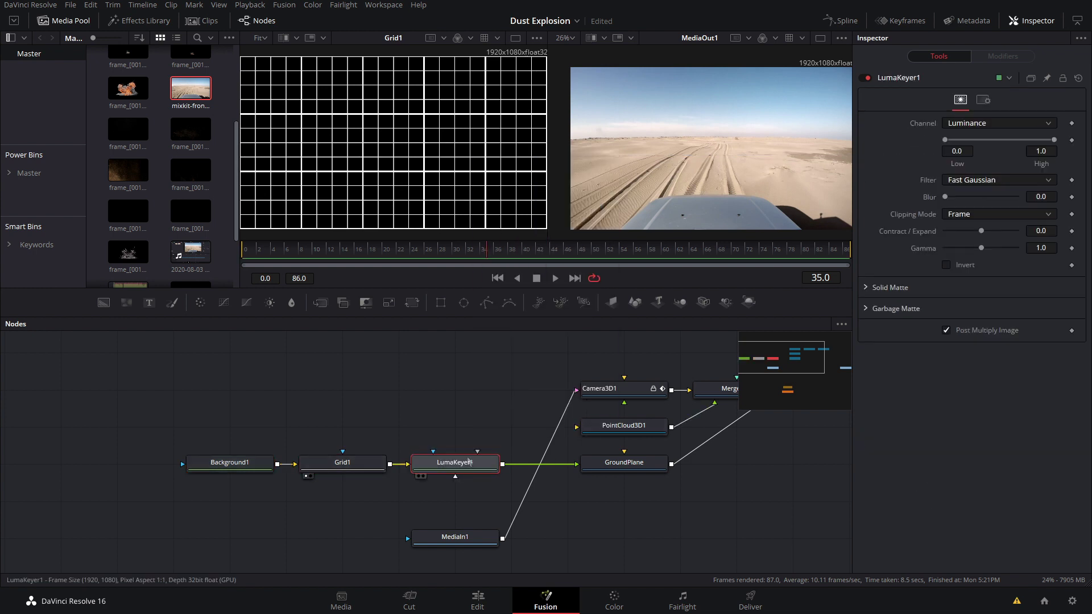
{"action": "left_click_drag", "start_coordinate": [455, 462], "coordinate": [455, 106]}
Show Merge3D1 in the first viewer again and set Grid1's Major Line Spacing to 0.
{"action": "left_click_drag", "start_coordinate": [534, 412], "coordinate": [336, 432]}
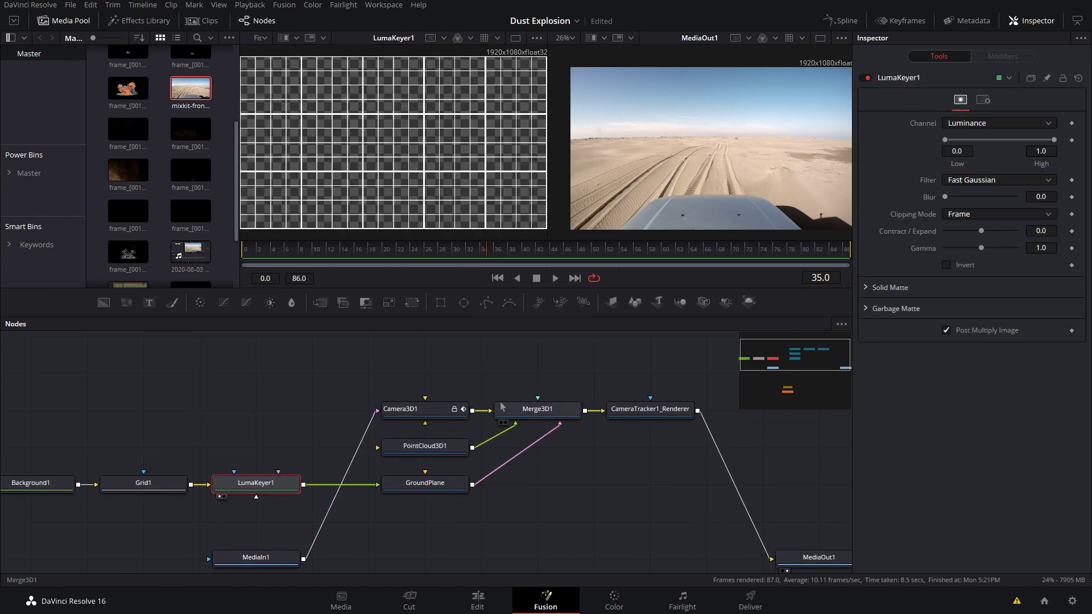
{"action": "left_click_drag", "start_coordinate": [522, 416], "coordinate": [358, 214]}
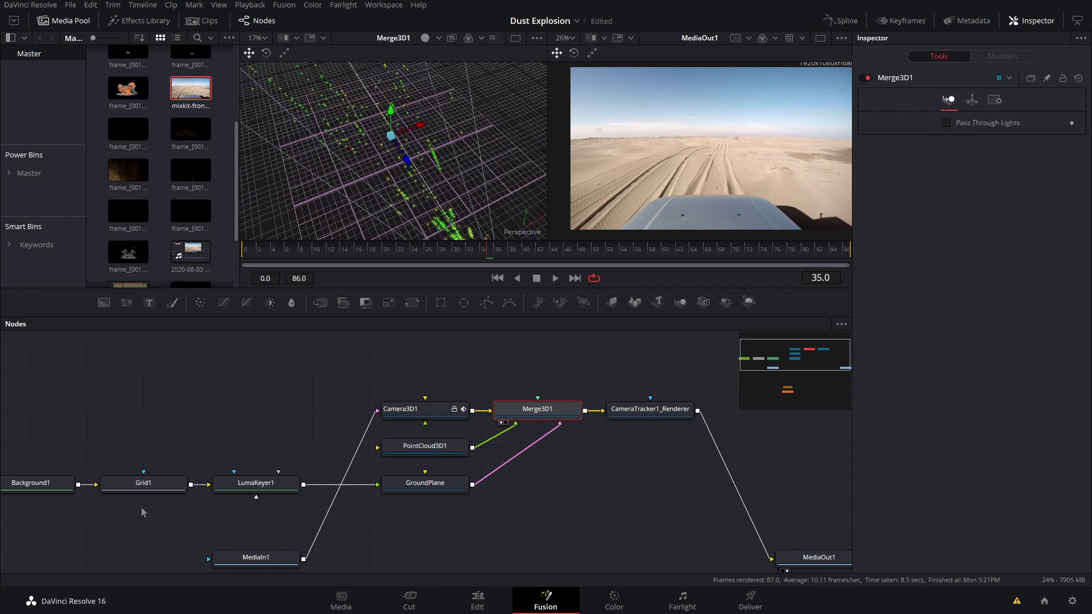
{"action": "left_click", "coordinate": [145, 485]}
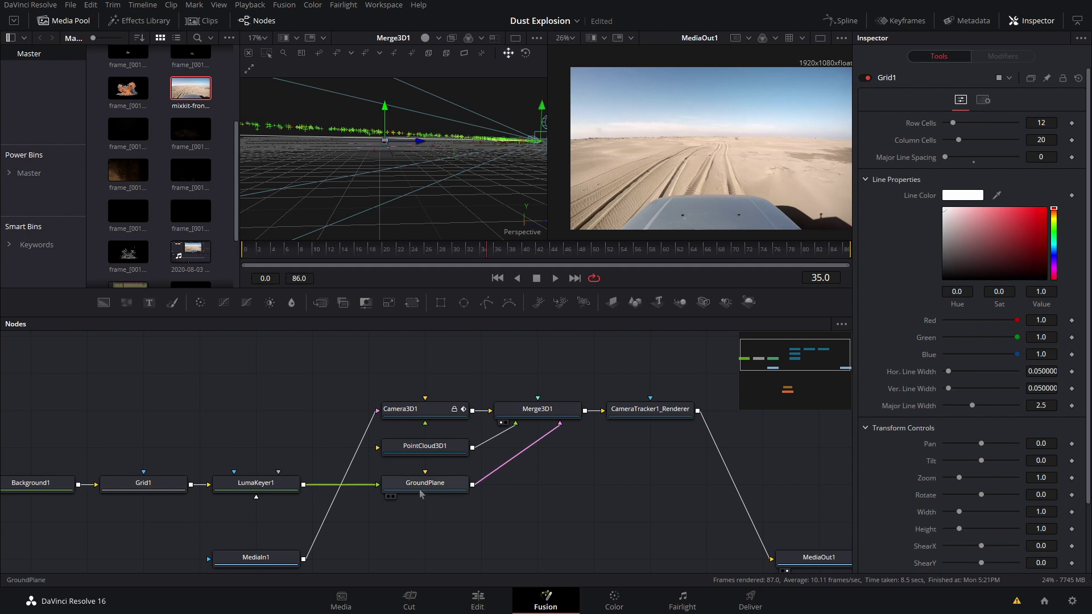
Raise the GroundPlane slightly and rotate it to line up with the slope of the tracked points.
{"action": "left_click", "coordinate": [422, 493]}
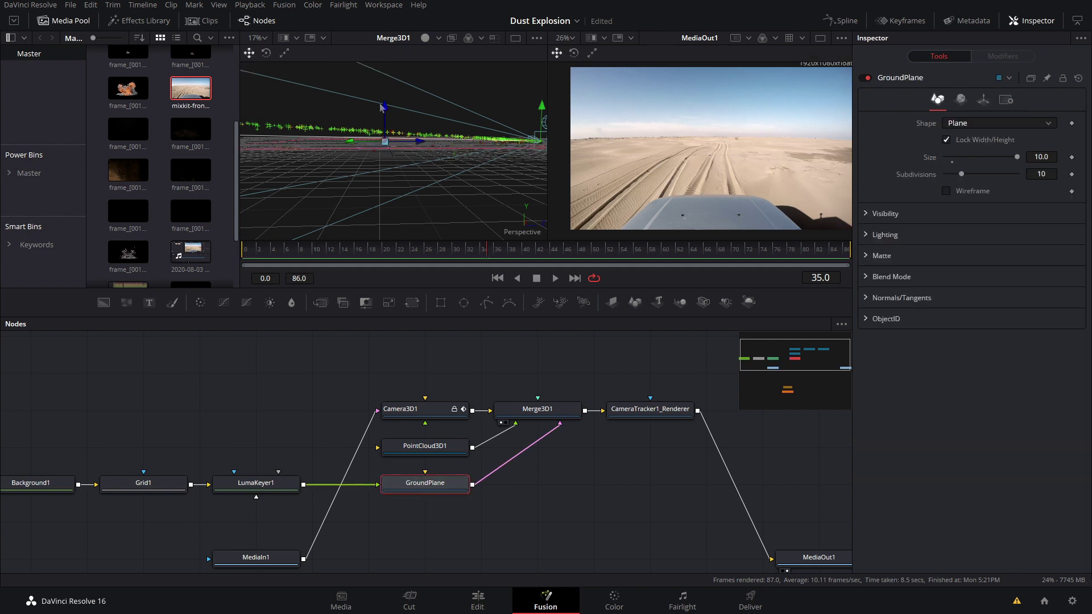
{"action": "left_click_drag", "start_coordinate": [388, 108], "coordinate": [388, 98]}
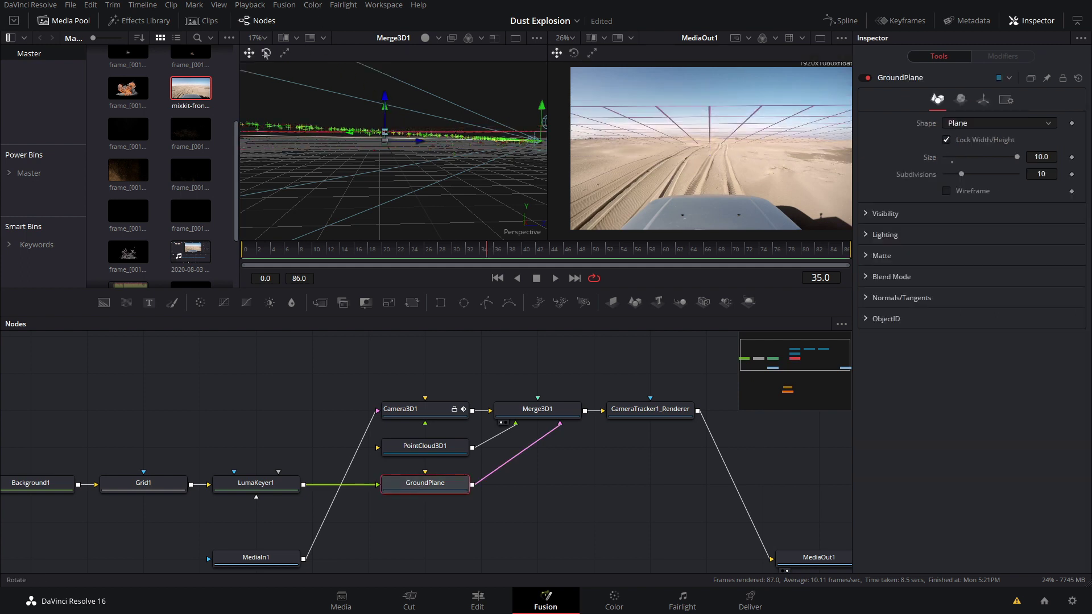
{"action": "left_click", "coordinate": [266, 53]}
{"action": "left_click_drag", "start_coordinate": [447, 100], "coordinate": [453, 102]}
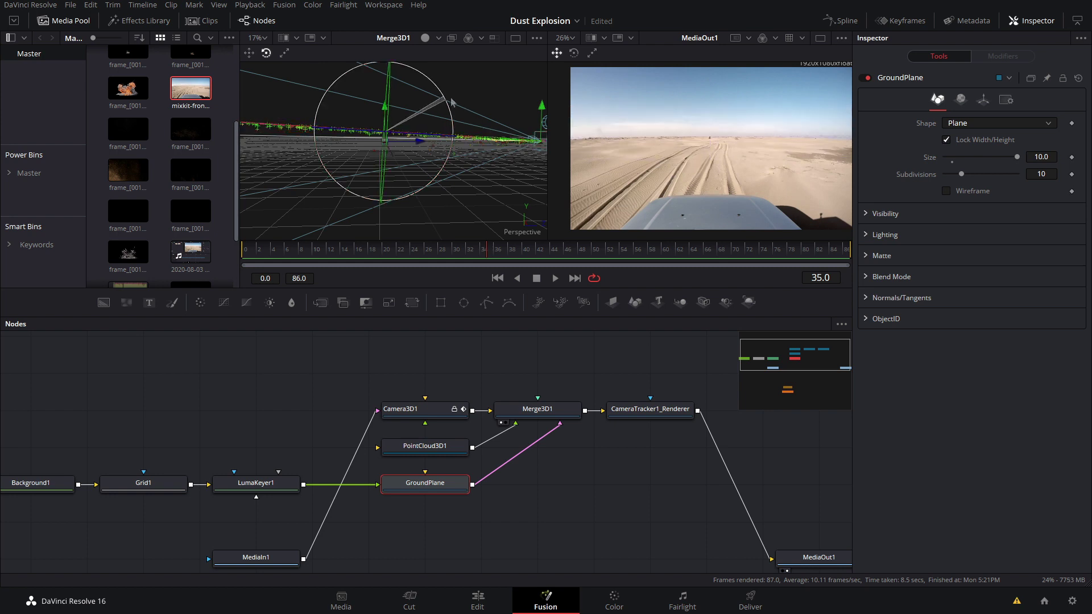
{"action": "left_click", "coordinate": [250, 54]}
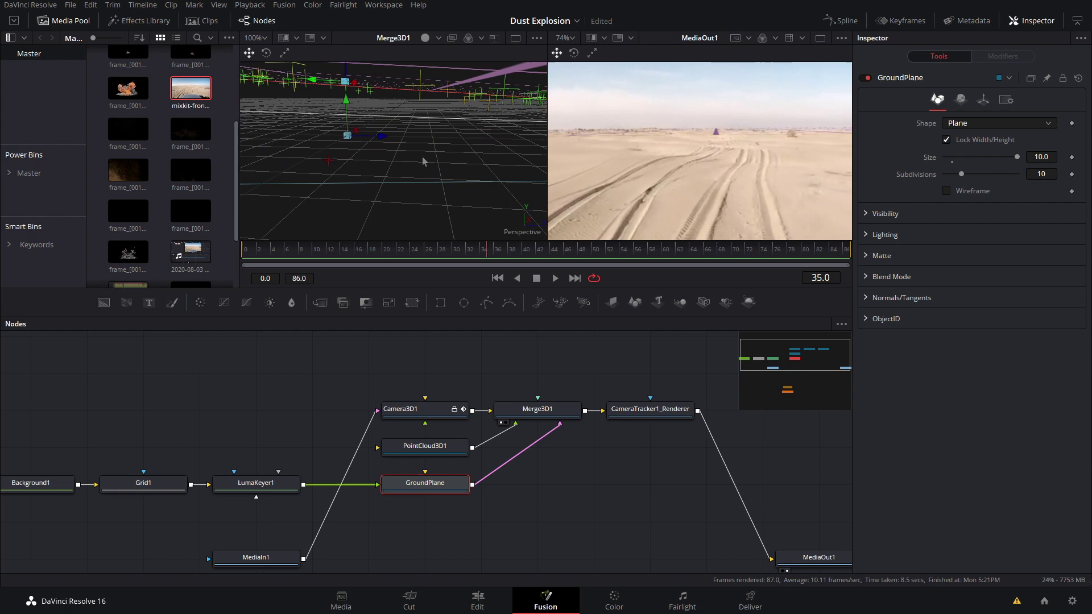
{"action": "left_click_drag", "start_coordinate": [423, 160], "coordinate": [302, 173]}
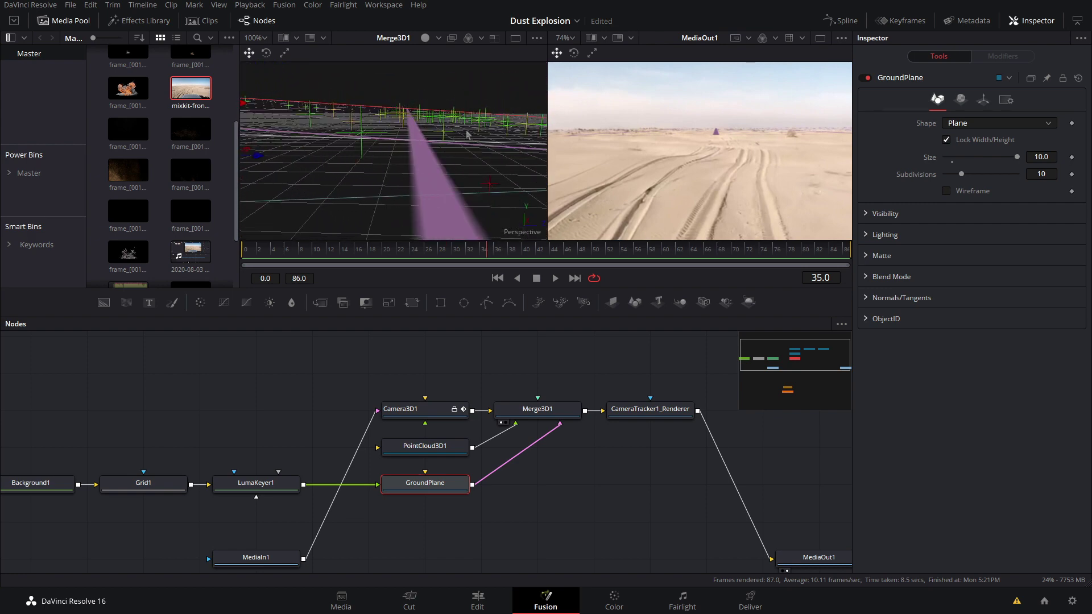
Set the PointCloud3D1 style to Point and check the tracked points against the ground plane.
{"action": "left_click", "coordinate": [443, 453]}
{"action": "left_click", "coordinate": [970, 127]}
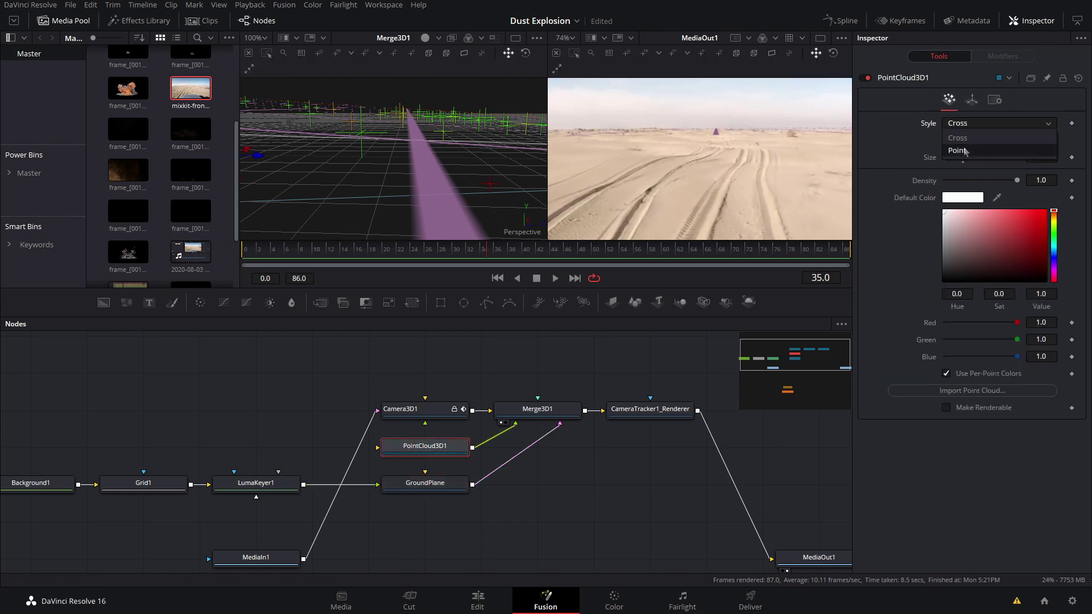
{"action": "left_click", "coordinate": [969, 142]}
{"action": "left_click_drag", "start_coordinate": [420, 149], "coordinate": [470, 146]}
{"action": "scroll", "coordinate": [420, 148], "scroll_direction": "down", "scroll_amount": 5}
{"action": "scroll", "coordinate": [468, 146], "scroll_direction": "down", "scroll_amount": 5}
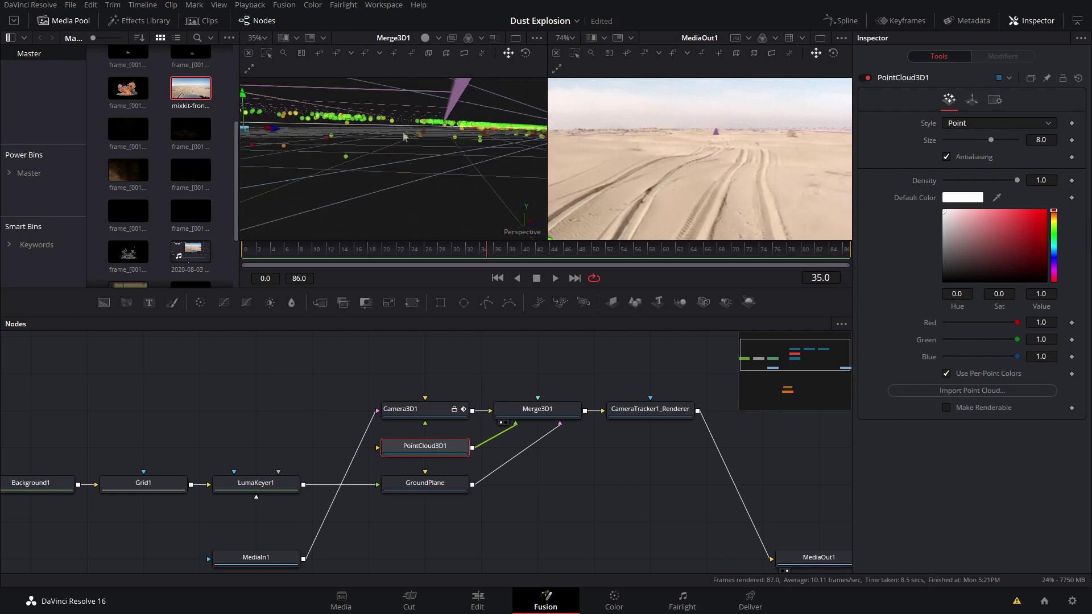
{"action": "scroll", "coordinate": [745, 128], "scroll_direction": "up", "scroll_amount": 3}
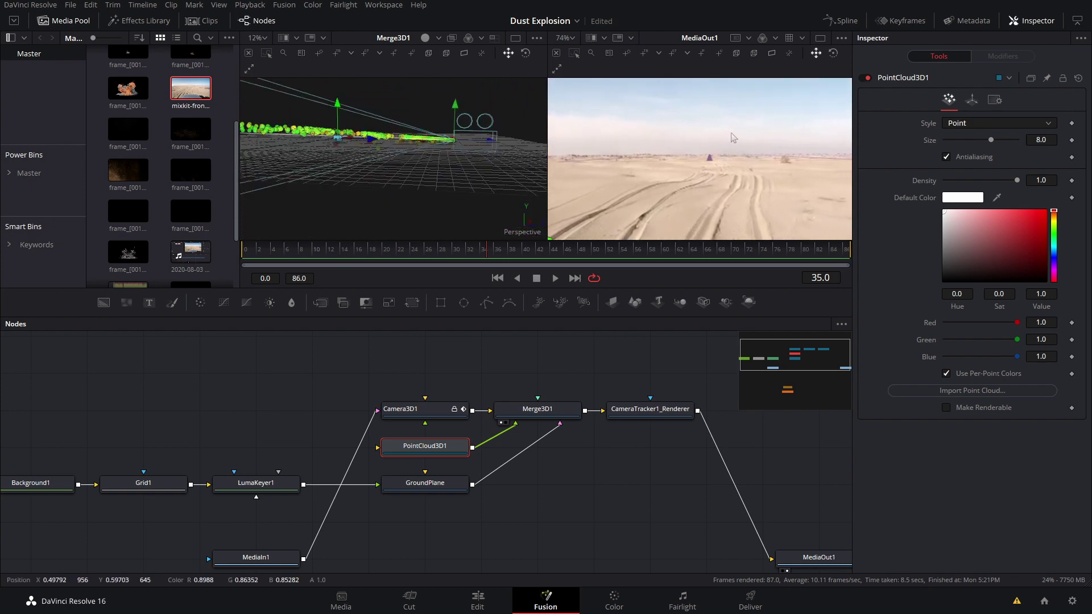
Slide the GroundPlane along its length toward the camera so the grid covers the area ahead of the car.
{"action": "scroll", "coordinate": [720, 149], "scroll_direction": "up", "scroll_amount": 5}
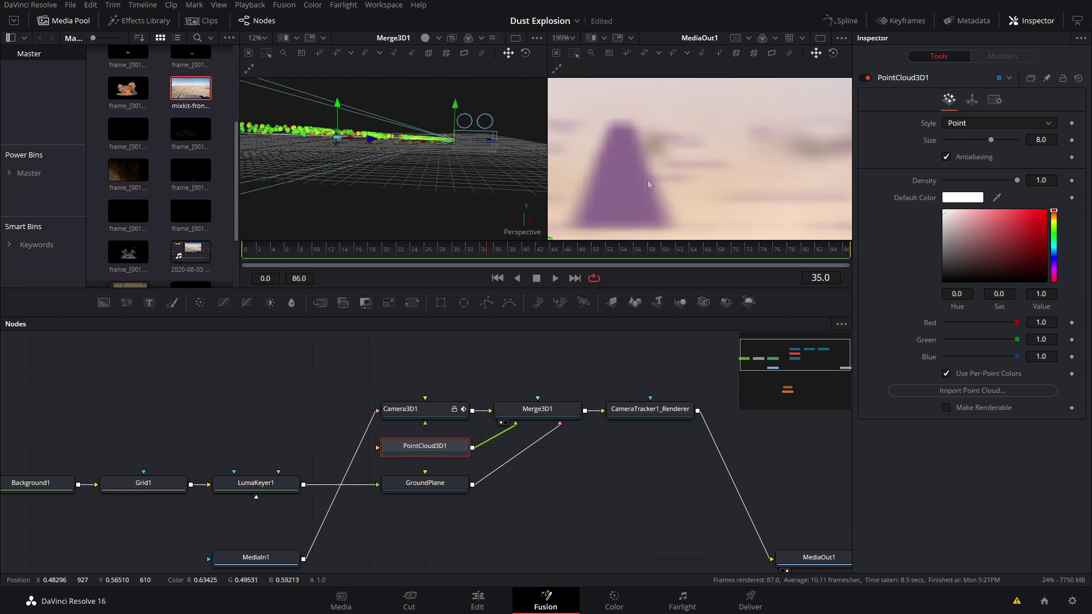
{"action": "scroll", "coordinate": [721, 149], "scroll_direction": "down", "scroll_amount": 8}
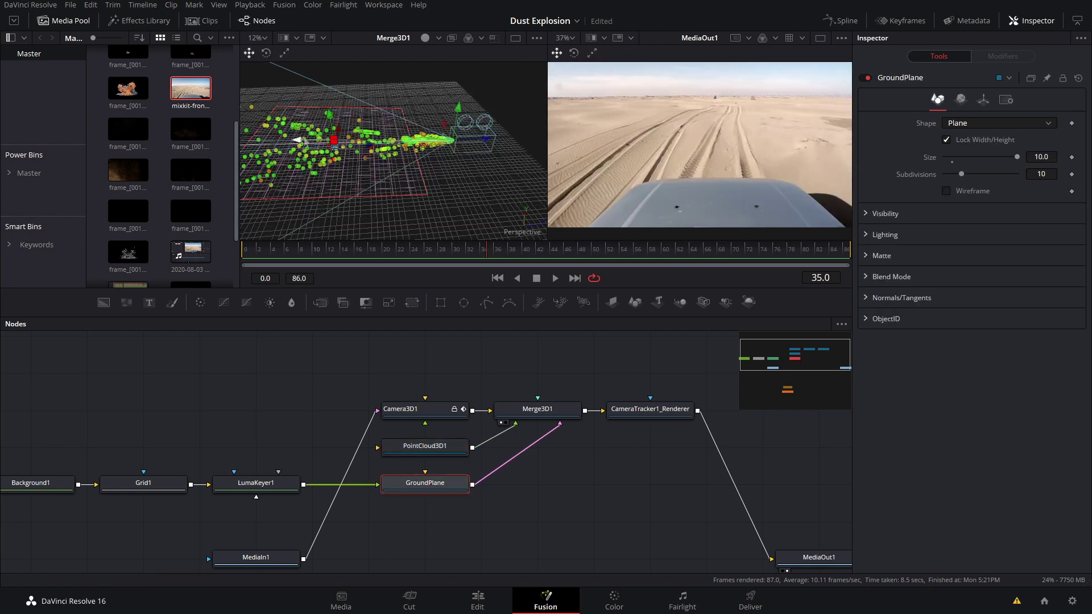
{"action": "left_click_drag", "start_coordinate": [297, 140], "coordinate": [345, 139]}
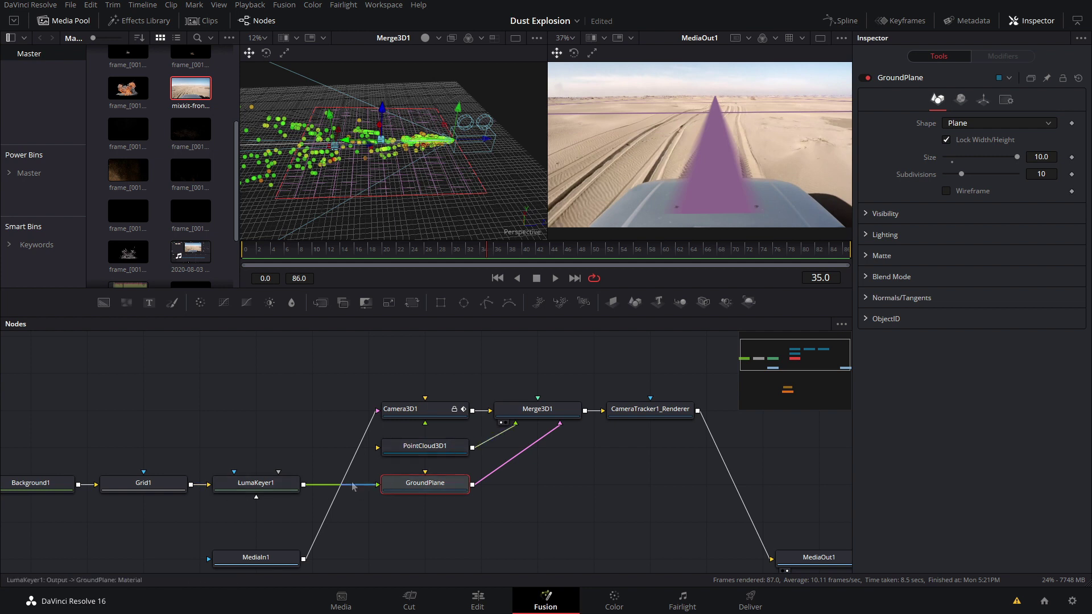
Change the GroundPlane material's diffuse color to white.
{"action": "left_click", "coordinate": [961, 99]}
{"action": "left_click", "coordinate": [944, 151]}
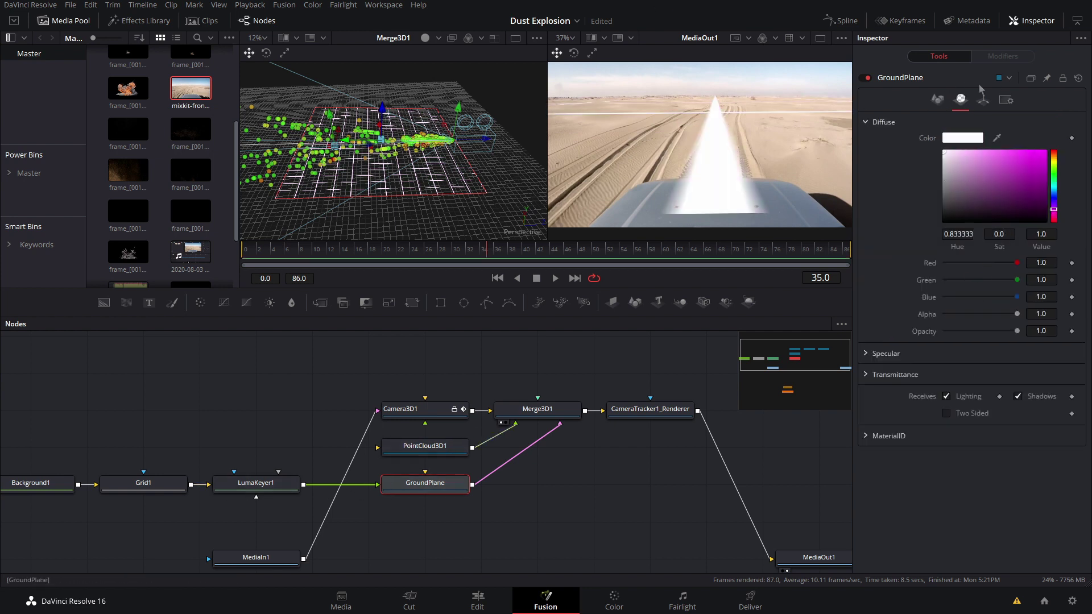
{"action": "left_click", "coordinate": [938, 99]}
Play back the composite and check how well the white grid sticks to the sand.
{"action": "scroll", "coordinate": [701, 148], "scroll_direction": "up", "scroll_amount": 5}
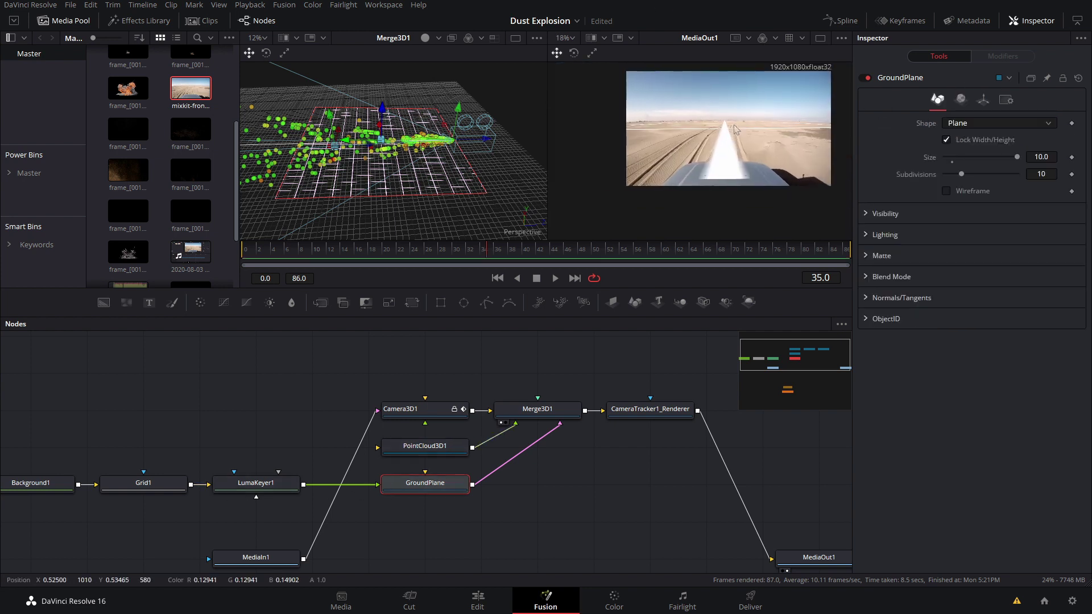
{"action": "key", "text": "space"}
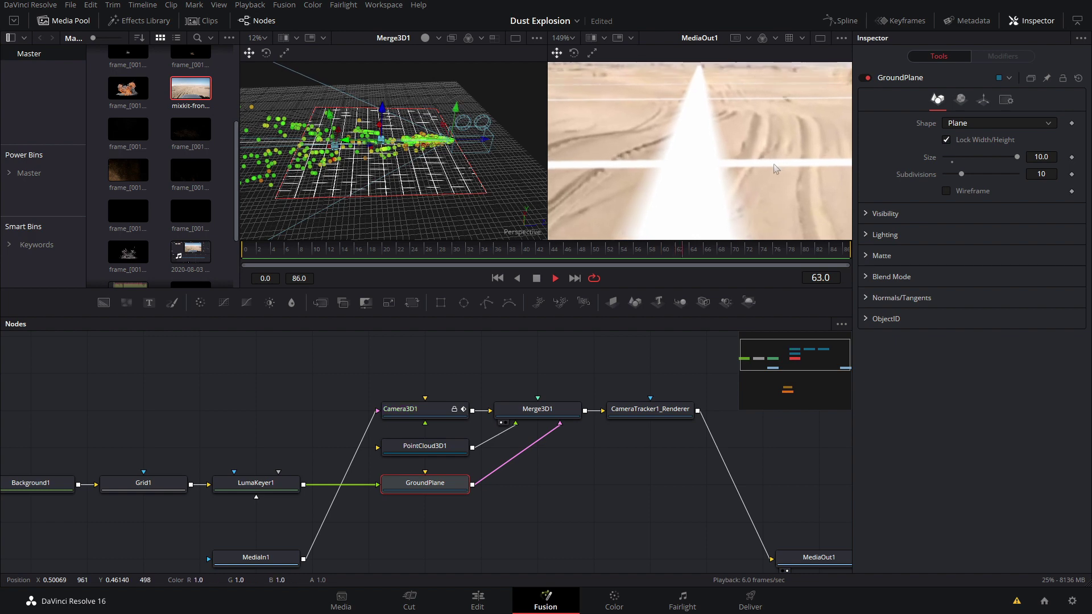
{"action": "key", "text": "space"}
Rotate the GroundPlane slightly to better match the tracked ground points at frame 68.
{"action": "scroll", "coordinate": [463, 142], "scroll_direction": "up", "scroll_amount": 5}
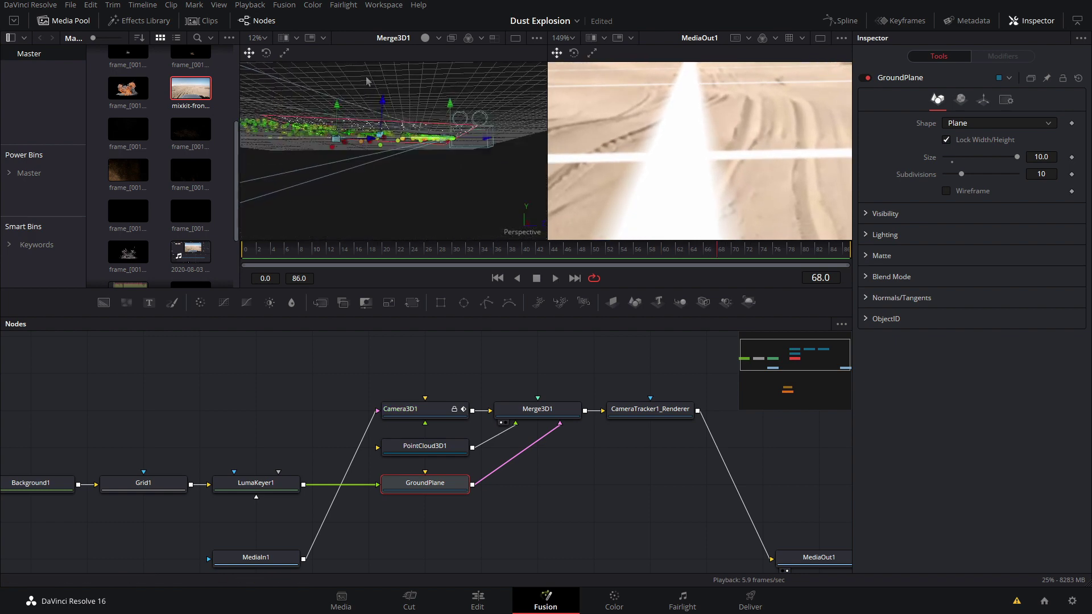
{"action": "left_click_drag", "start_coordinate": [464, 143], "coordinate": [366, 138]}
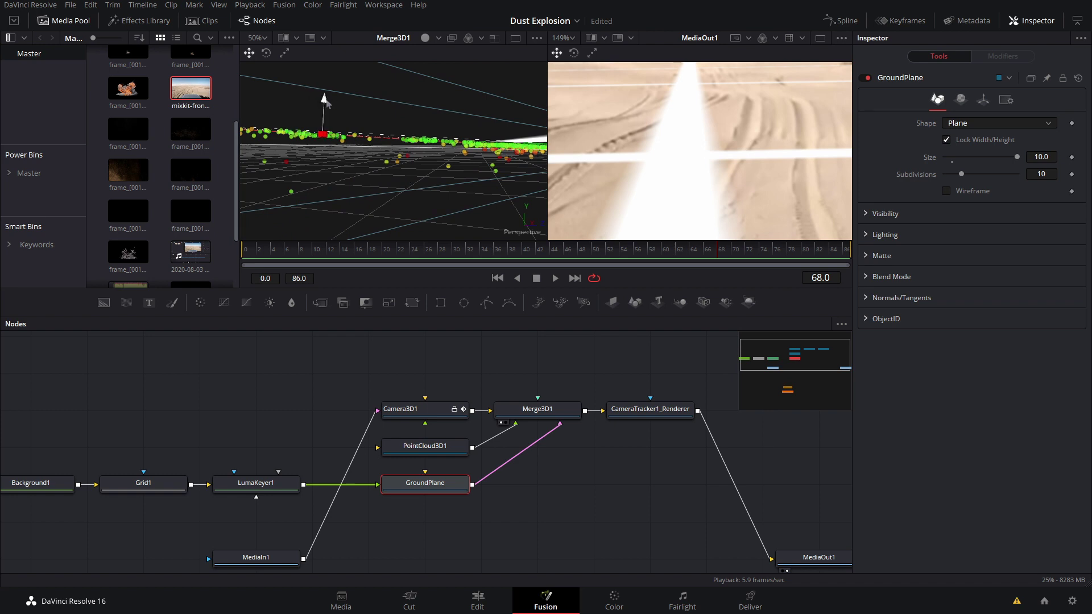
{"action": "left_click", "coordinate": [267, 53]}
{"action": "left_click_drag", "start_coordinate": [377, 97], "coordinate": [377, 93]}
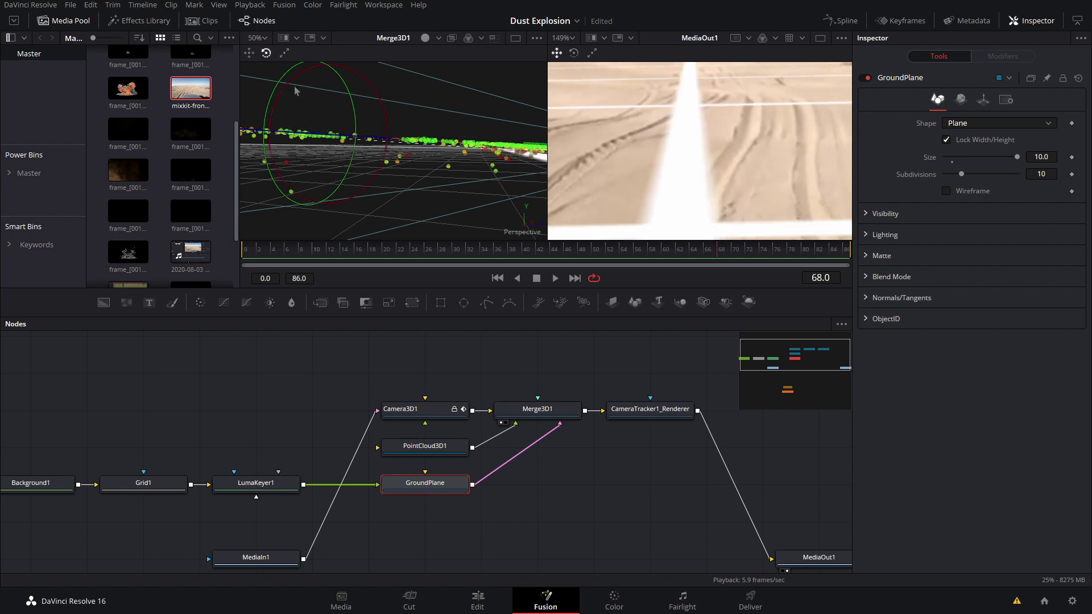
Play back the composite and check how well the rotated ground grid follows the tire tracks up to the full frame.
{"action": "left_click", "coordinate": [249, 53]}
{"action": "key", "text": "space"}
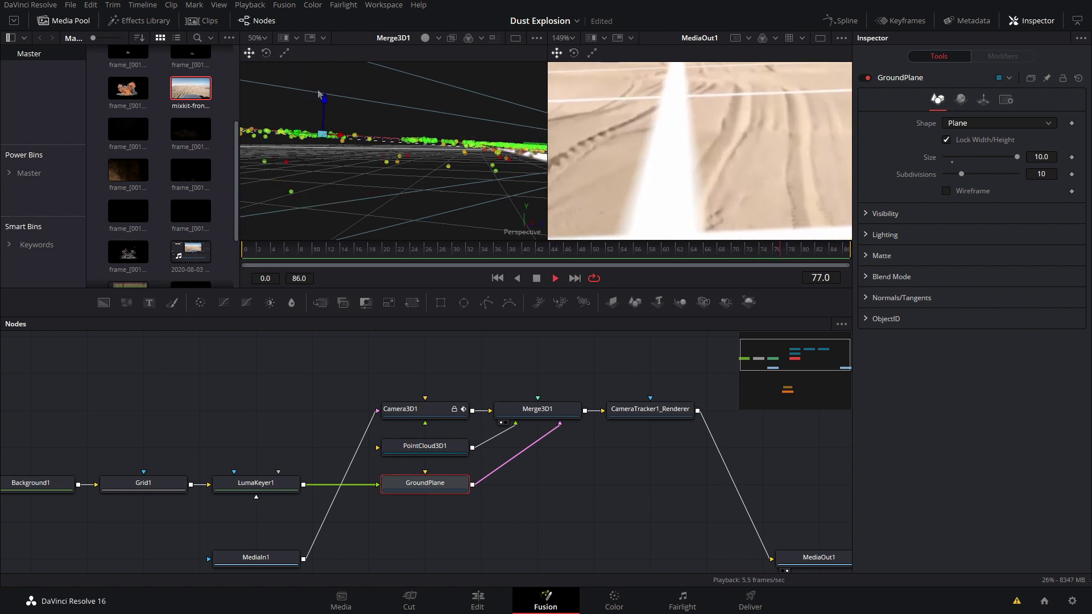
{"action": "scroll", "coordinate": [737, 154], "scroll_direction": "down", "scroll_amount": 10}
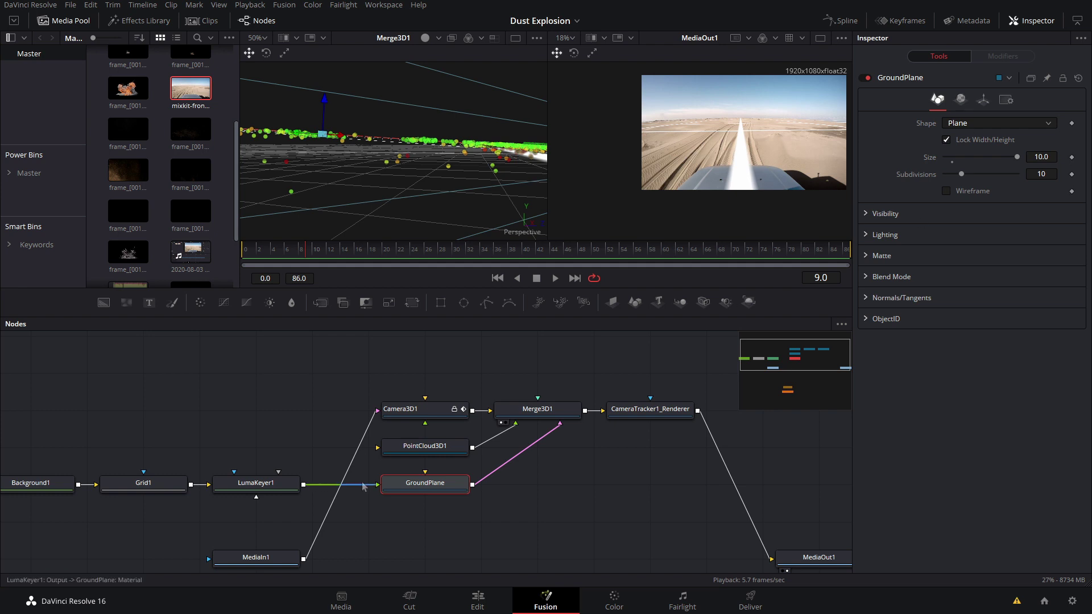
Disconnect LumaKeyer1 from the GroundPlane's material input to show the plane without the grid, and undo the disconnection.
{"action": "left_click_drag", "start_coordinate": [363, 486], "coordinate": [398, 455]}
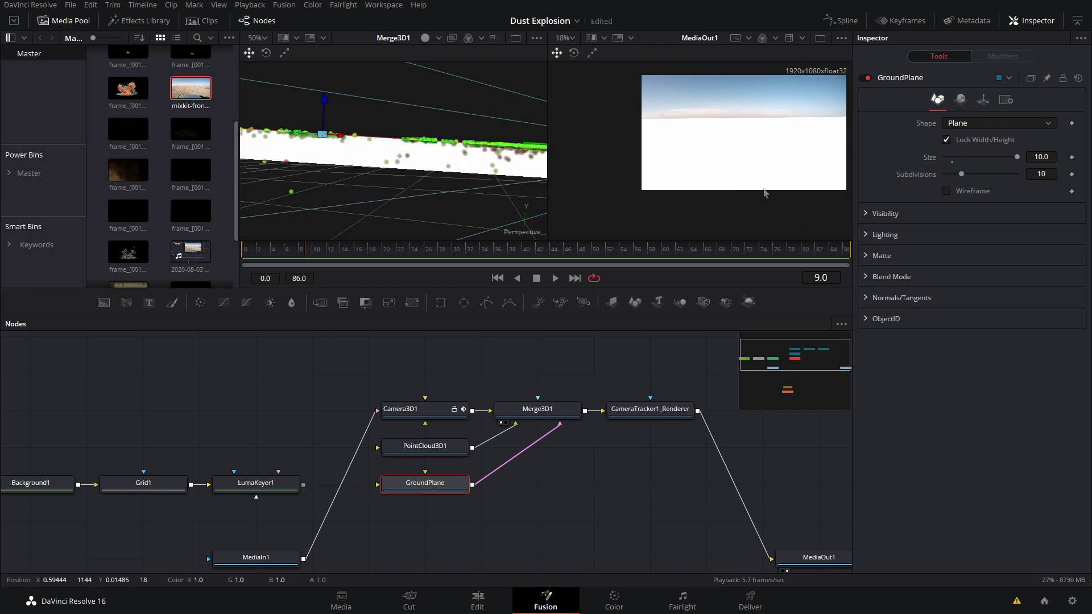
{"action": "key", "text": "ctrl+z"}
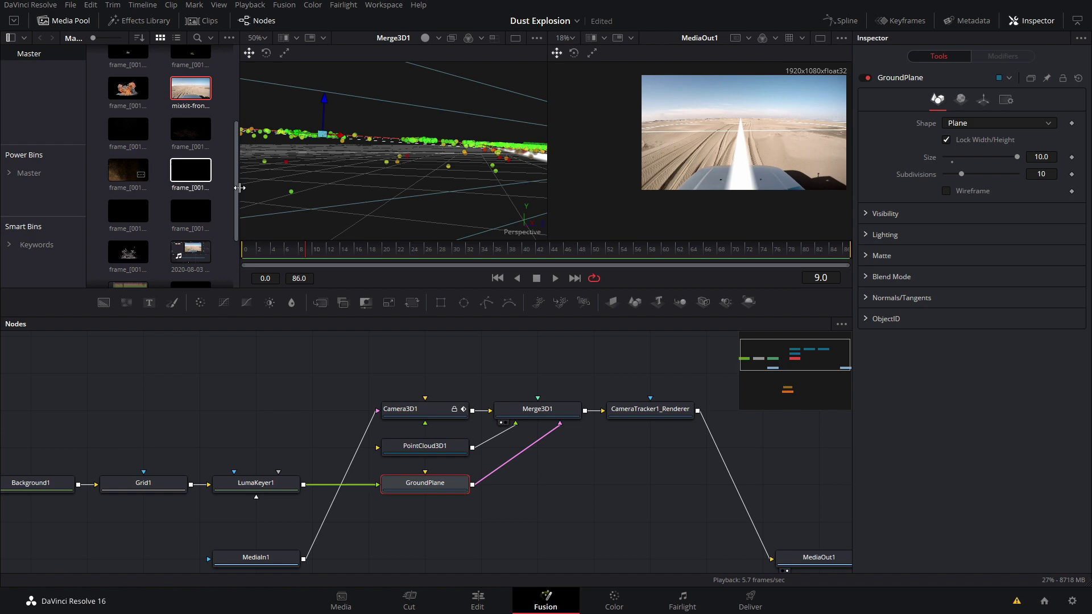
{"action": "scroll", "coordinate": [322, 205], "scroll_direction": "down", "scroll_amount": 3}
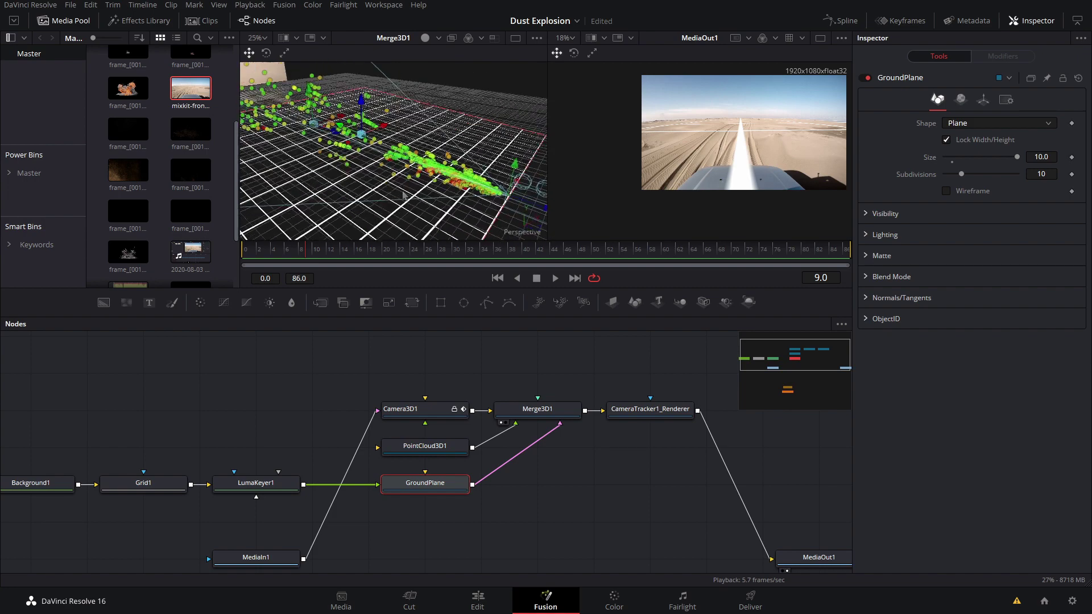
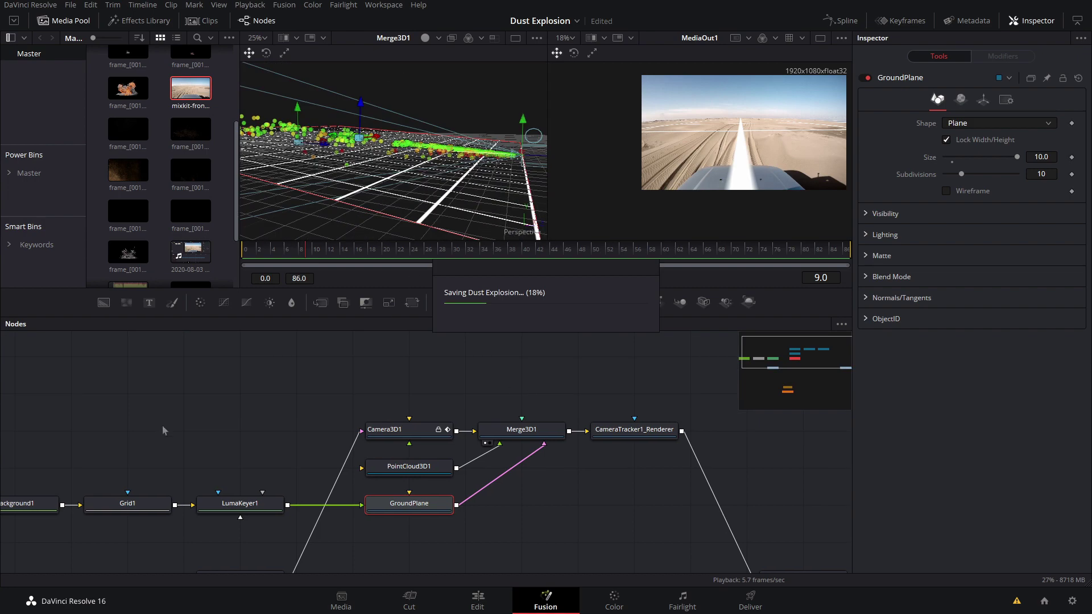
Add the first explosion image sequence, frame_[001-179].png, from the media pool to empty space above the camera nodes.
{"action": "left_click_drag", "start_coordinate": [395, 390], "coordinate": [242, 353]}
{"action": "scroll", "coordinate": [181, 180], "scroll_direction": "up", "scroll_amount": 4}
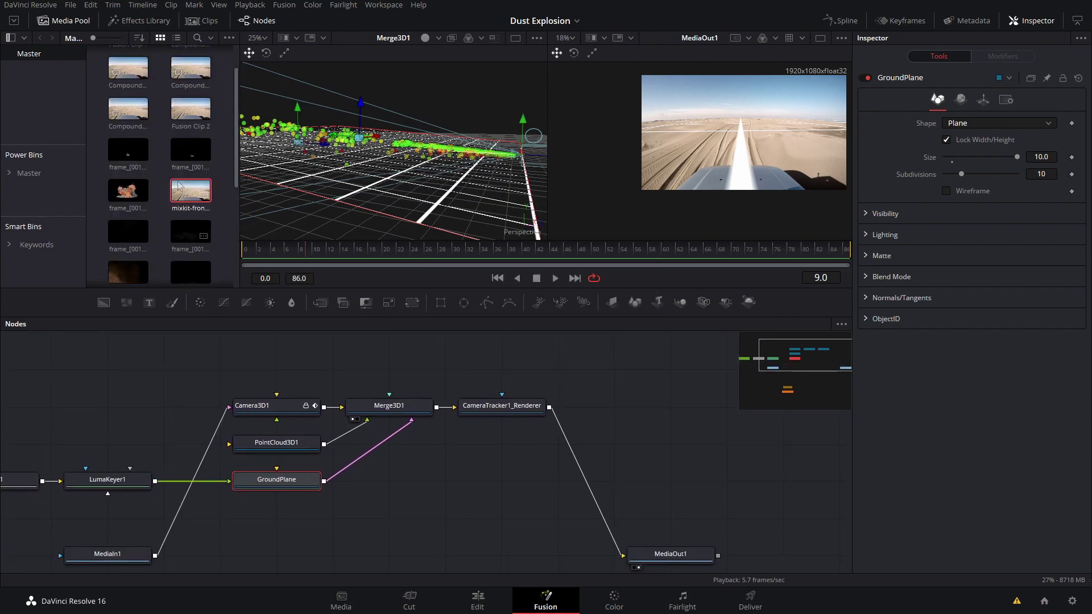
{"action": "scroll", "coordinate": [181, 180], "scroll_direction": "down", "scroll_amount": 1}
{"action": "left_click", "coordinate": [128, 157]}
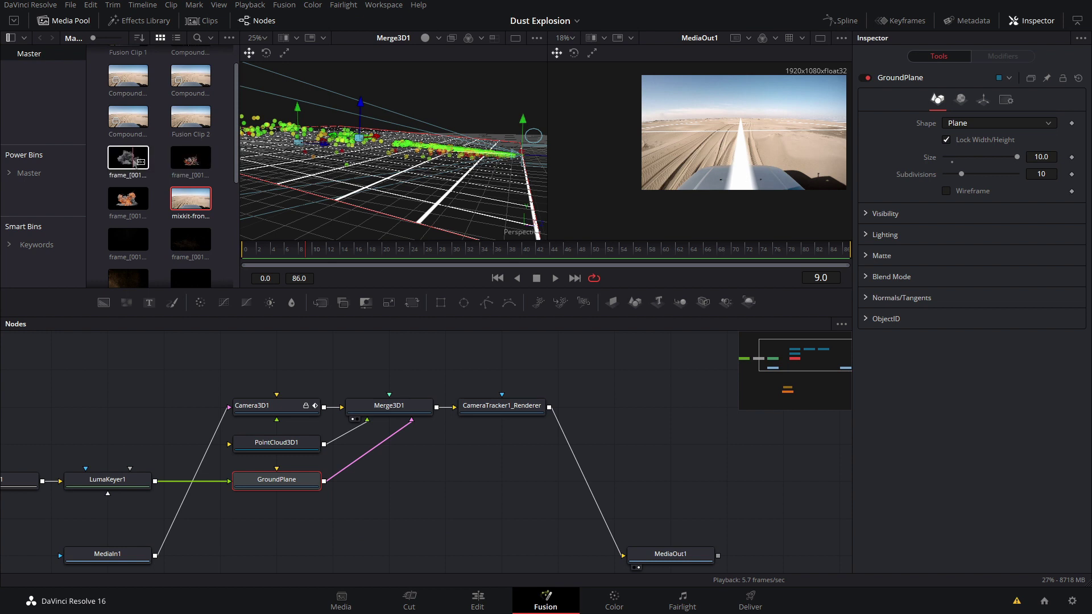
{"action": "left_click_drag", "start_coordinate": [174, 176], "coordinate": [330, 387]}
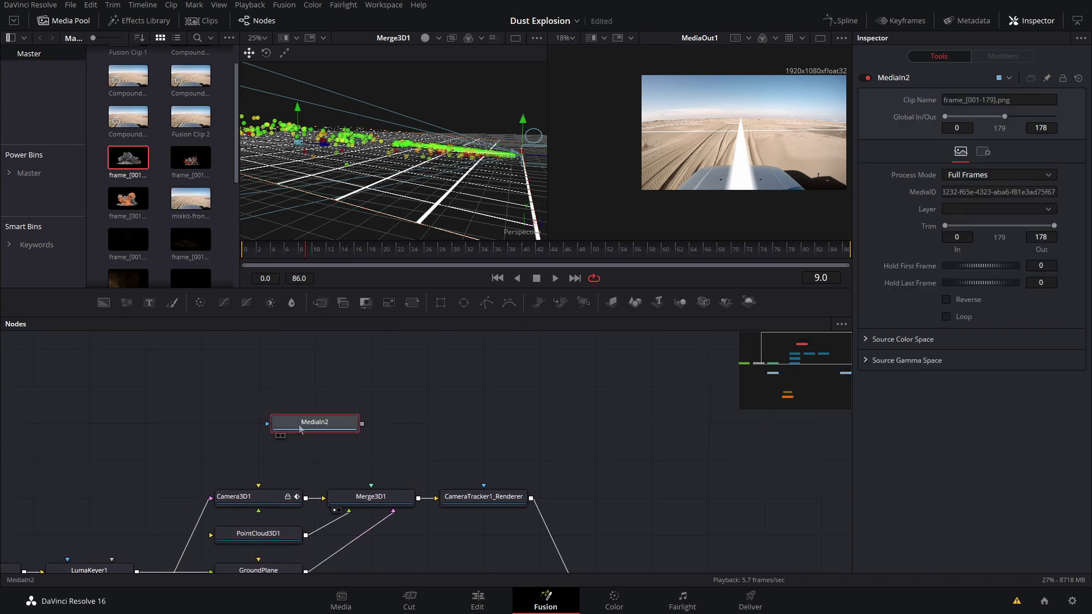
Attach an Image Plane 3D to the explosion clip and connect its output to Merge3D1.
{"action": "key", "text": "shift+space"}
{"action": "type", "text": "image"}
{"action": "key", "text": "Return"}
{"action": "left_click_drag", "start_coordinate": [531, 388], "coordinate": [393, 486]}
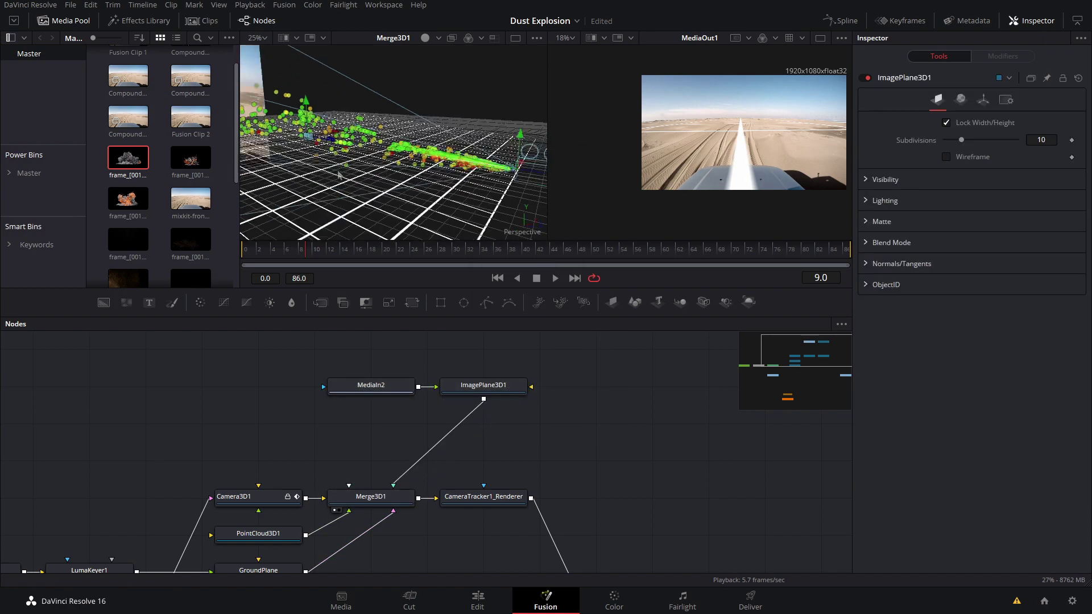
Slide the explosion's image plane along the road into the camera's view and play a few frames to check its position.
{"action": "left_click_drag", "start_coordinate": [339, 176], "coordinate": [311, 236]}
{"action": "left_click_drag", "start_coordinate": [326, 155], "coordinate": [410, 171]}
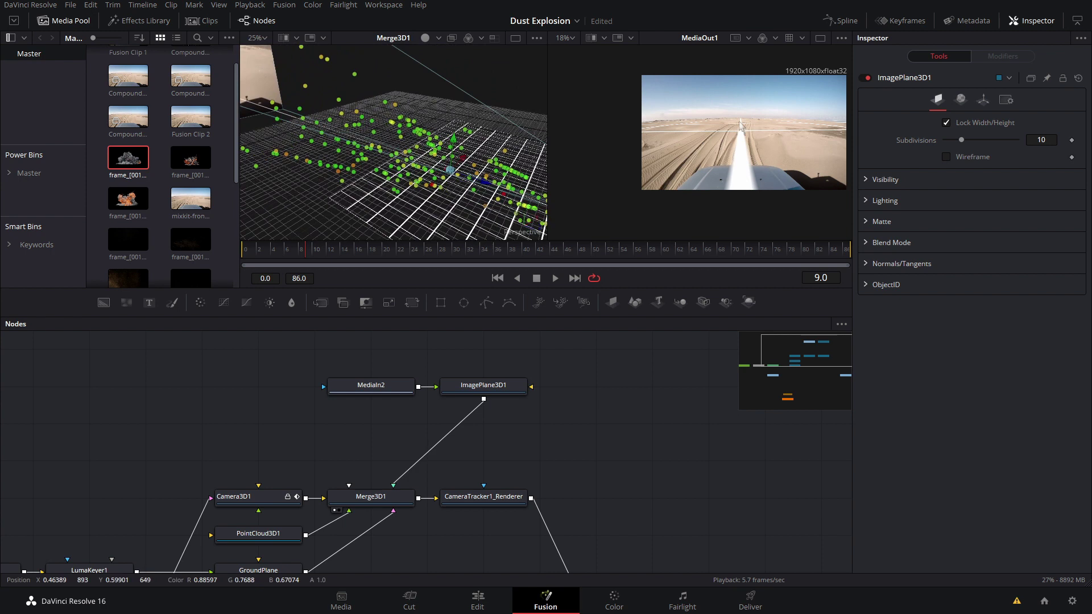
{"action": "scroll", "coordinate": [757, 126], "scroll_direction": "up", "scroll_amount": 6}
{"action": "left_click_drag", "start_coordinate": [706, 136], "coordinate": [845, 148]}
{"action": "key", "text": "space"}
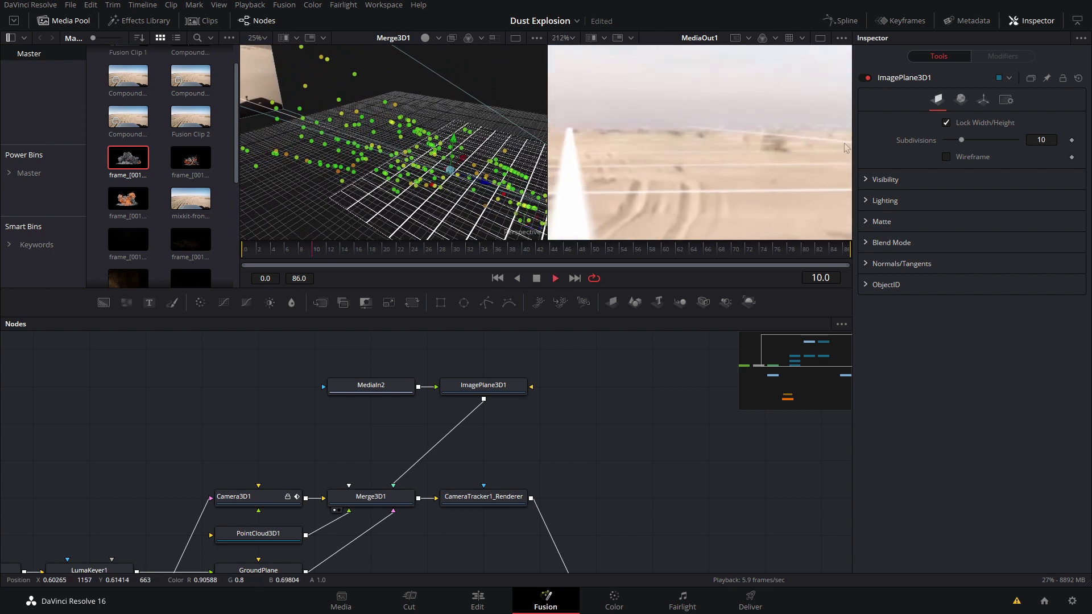
{"action": "key", "text": "space"}
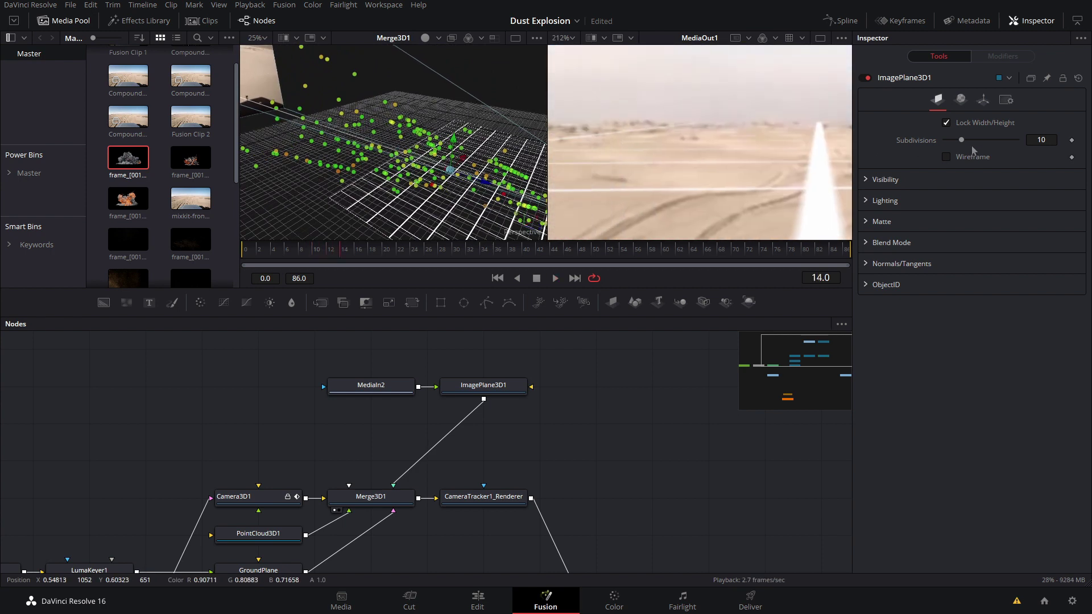
{"action": "scroll", "coordinate": [763, 169], "scroll_direction": "down", "scroll_amount": 6}
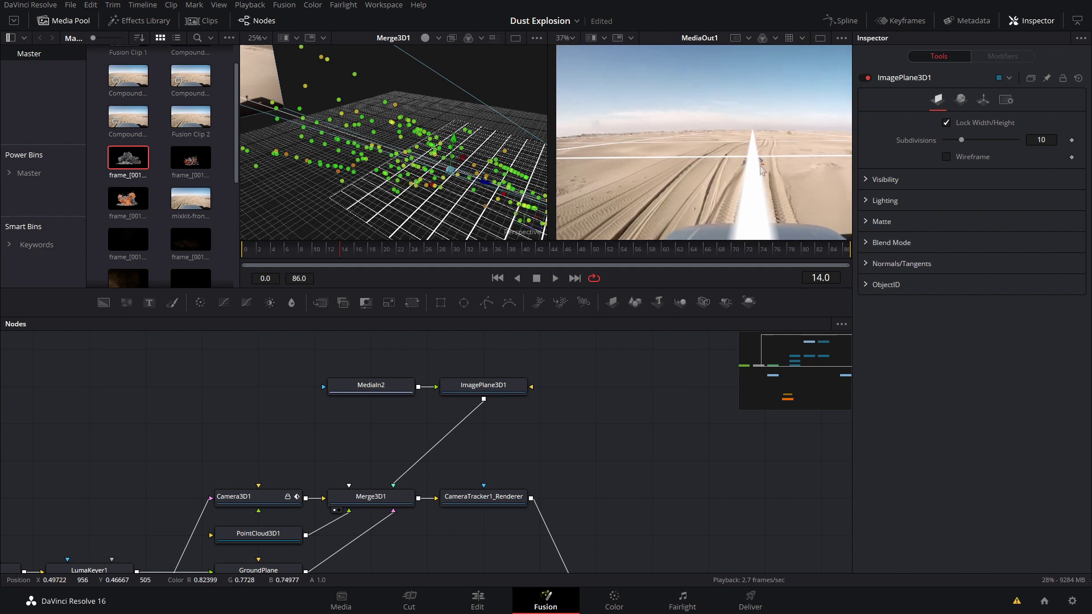
{"action": "scroll", "coordinate": [762, 169], "scroll_direction": "up", "scroll_amount": 3}
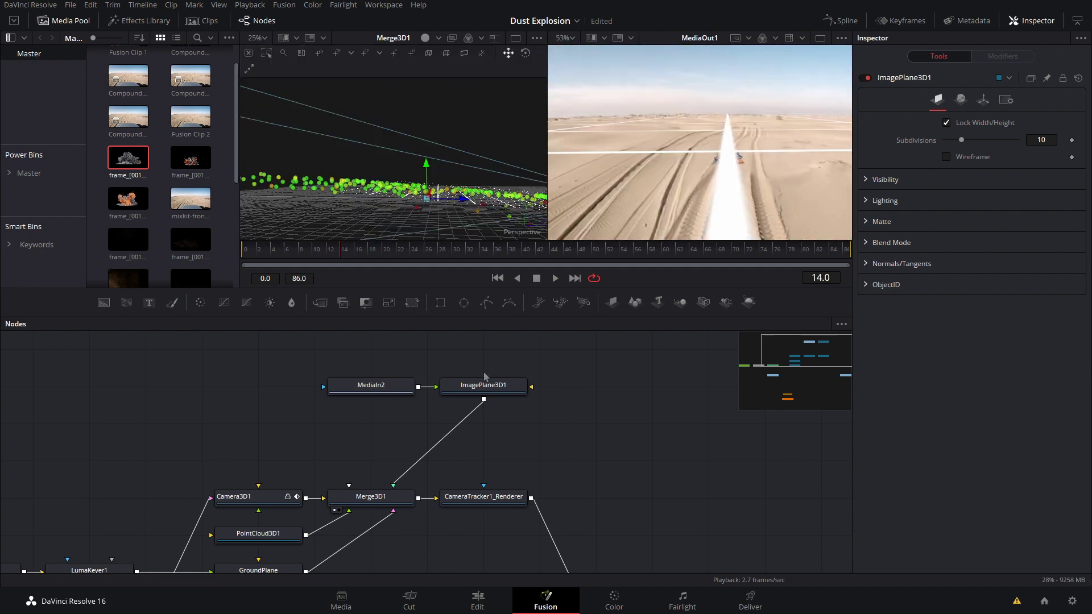
Raise ImagePlane3D1 so the explosion sits on the ground, and bring it closer to the camera.
{"action": "left_click", "coordinate": [484, 385]}
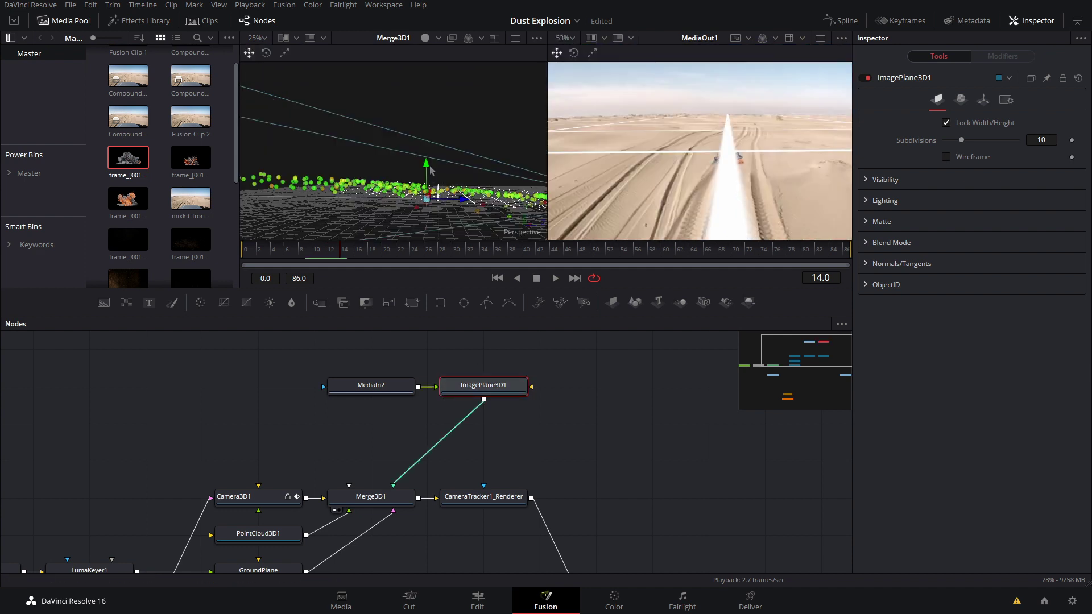
{"action": "left_click_drag", "start_coordinate": [427, 164], "coordinate": [428, 152]}
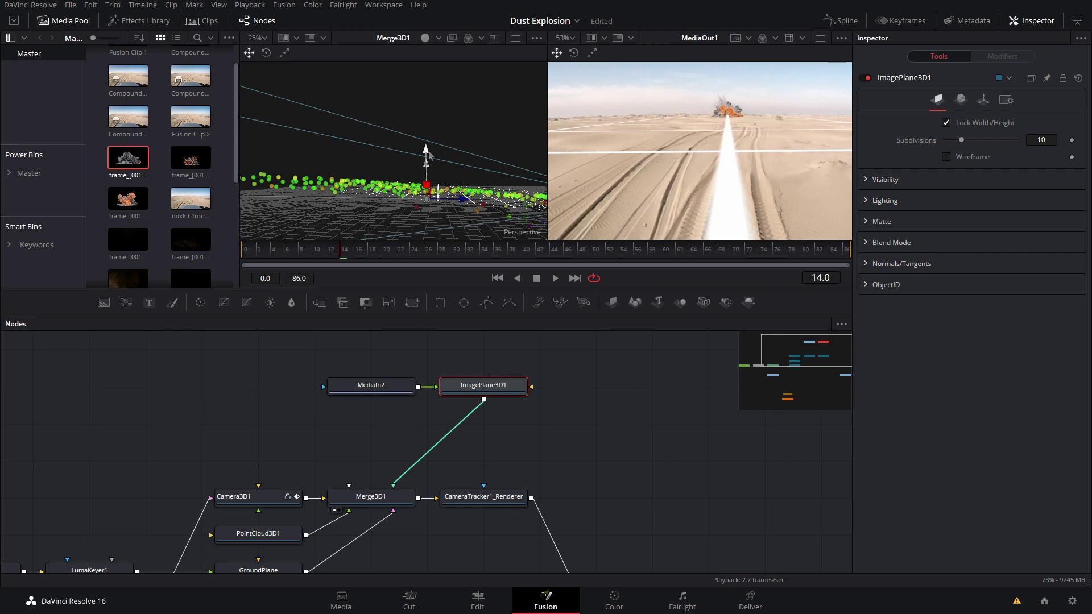
{"action": "left_click_drag", "start_coordinate": [429, 153], "coordinate": [479, 175]}
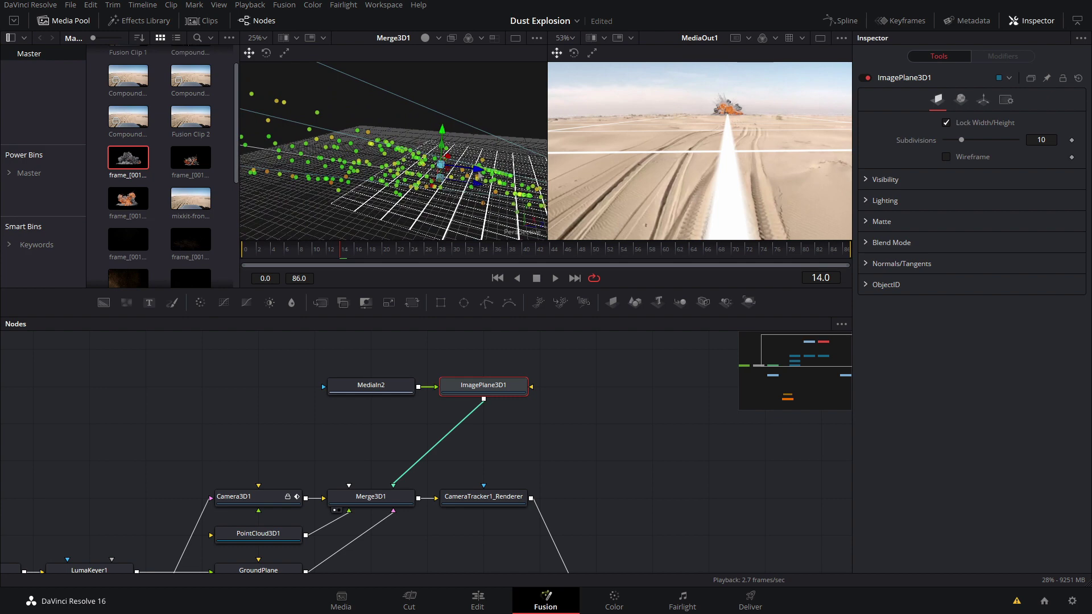
{"action": "left_click_drag", "start_coordinate": [549, 203], "coordinate": [592, 211]}
{"action": "left_click_drag", "start_coordinate": [435, 165], "coordinate": [264, 127]}
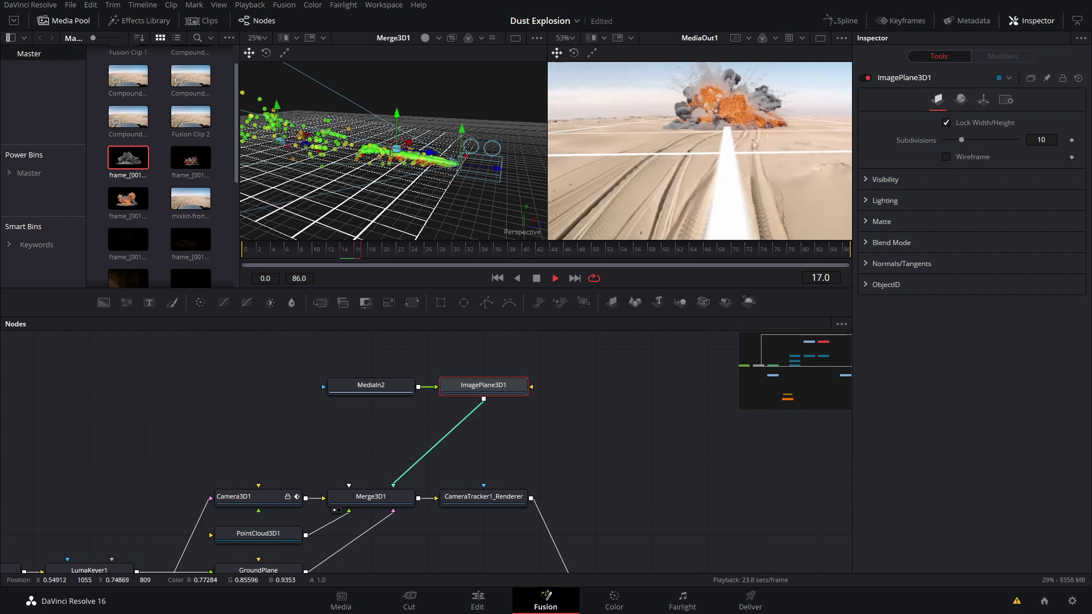
Play back the composite to check that the explosion sticks to the desert ground, and save the project.
{"action": "scroll", "coordinate": [755, 139], "scroll_direction": "up", "scroll_amount": 3}
{"action": "scroll", "coordinate": [751, 140], "scroll_direction": "down", "scroll_amount": 5}
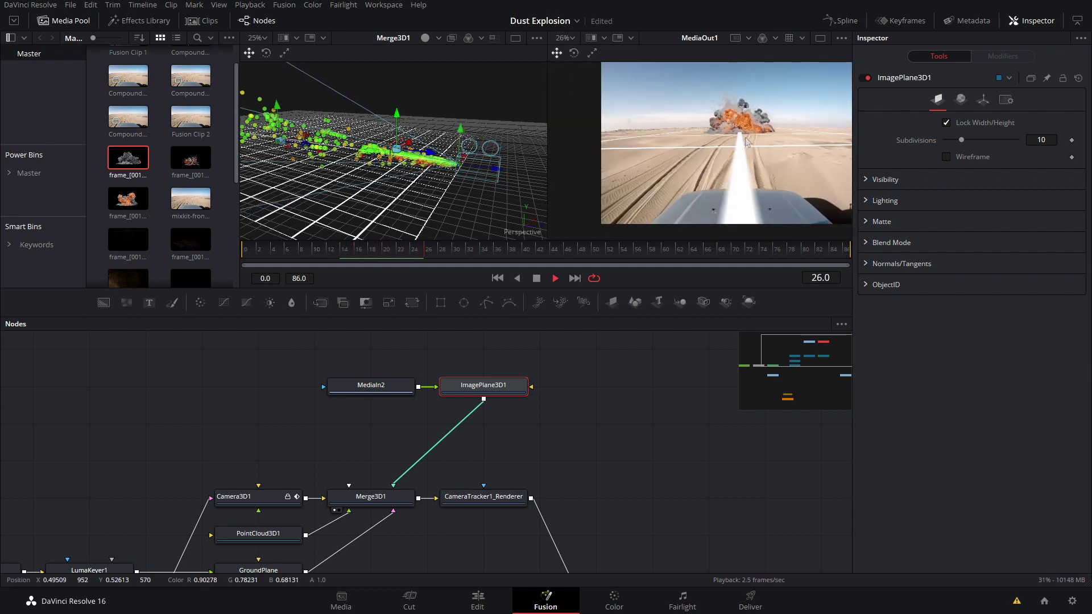
{"action": "scroll", "coordinate": [739, 149], "scroll_direction": "up", "scroll_amount": 3}
{"action": "scroll", "coordinate": [724, 165], "scroll_direction": "down", "scroll_amount": 2}
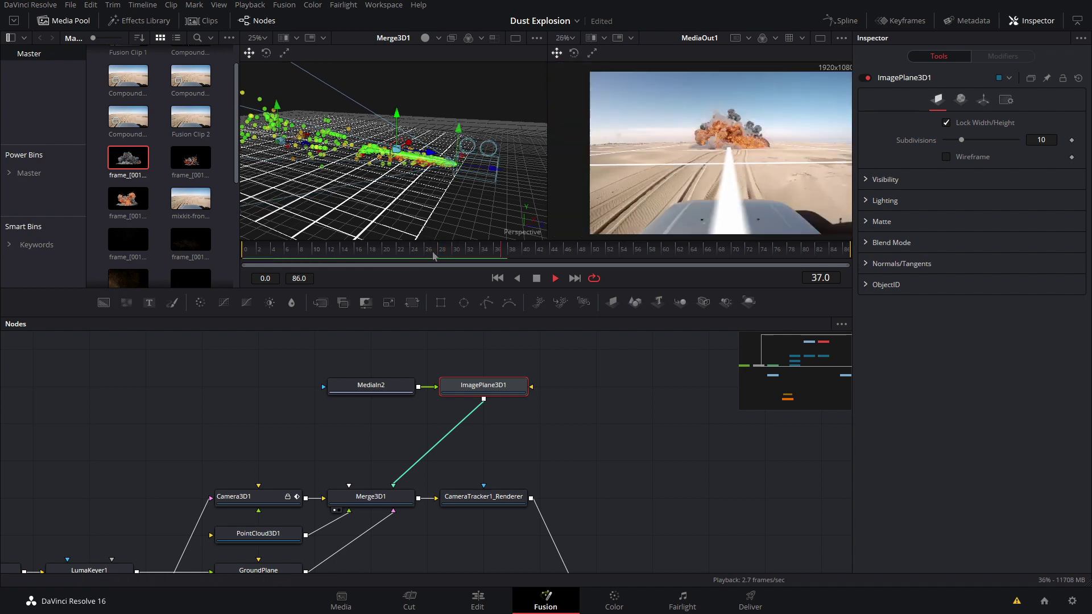
{"action": "scroll", "coordinate": [725, 165], "scroll_direction": "down", "scroll_amount": 2}
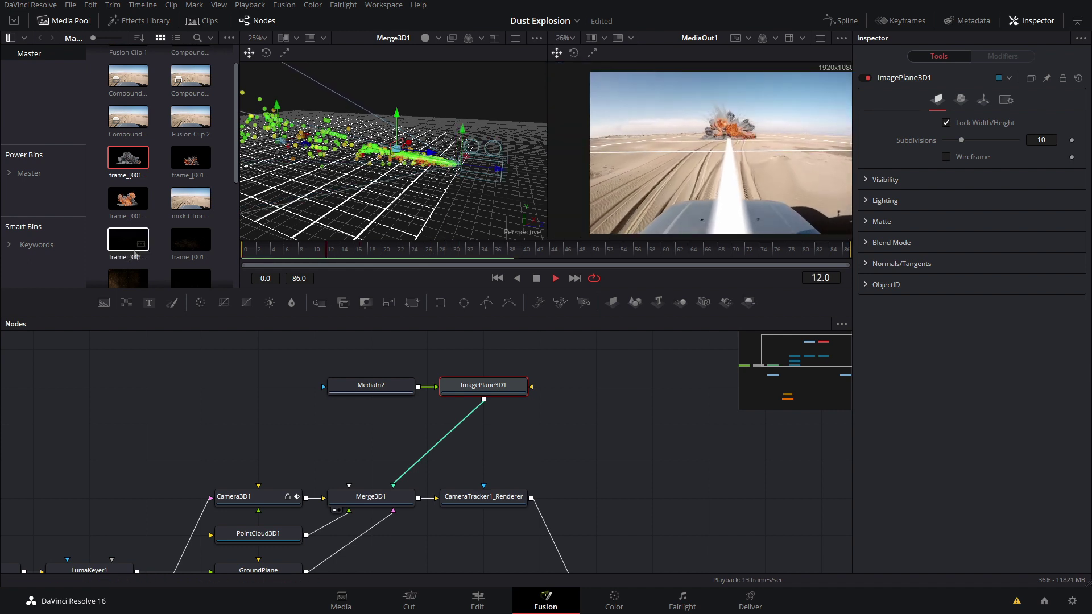
{"action": "key", "text": "ctrl+s"}
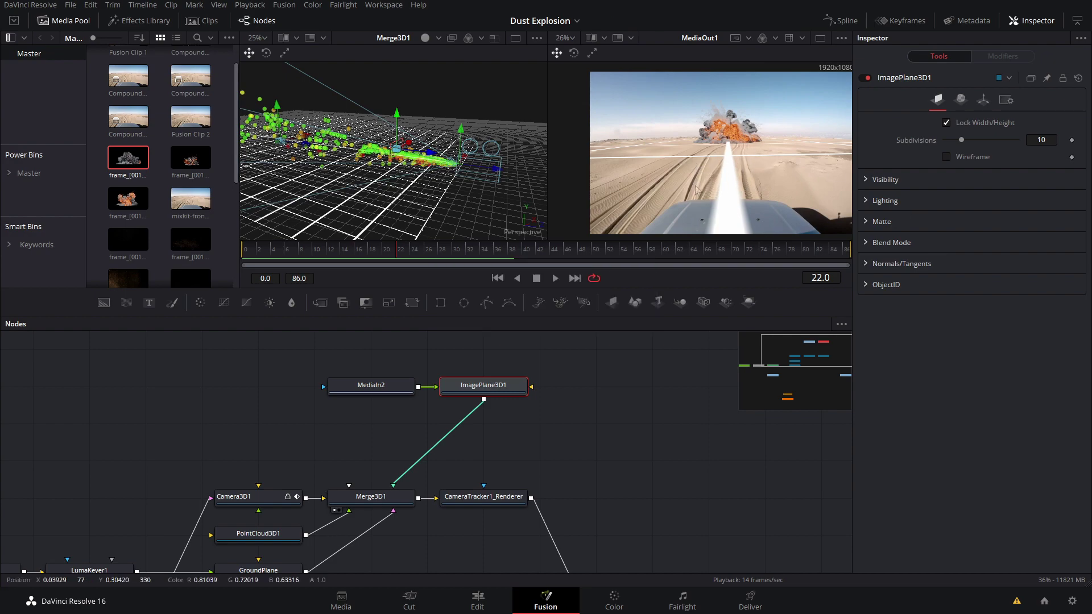
Make the GroundPlane unseen by cameras and play back the composite without the grid.
{"action": "mouse_move", "coordinate": [371, 210]}
{"action": "left_mouse_down"}
{"action": "mouse_move", "coordinate": [449, 215]}
{"action": "mouse_move", "coordinate": [364, 219]}
{"action": "mouse_move", "coordinate": [399, 197]}
{"action": "mouse_move", "coordinate": [360, 205]}
{"action": "left_mouse_up"}
{"action": "left_click_drag", "start_coordinate": [330, 478], "coordinate": [368, 404]}
{"action": "left_click", "coordinate": [323, 493]}
{"action": "left_click", "coordinate": [868, 215]}
{"action": "left_click", "coordinate": [947, 246]}
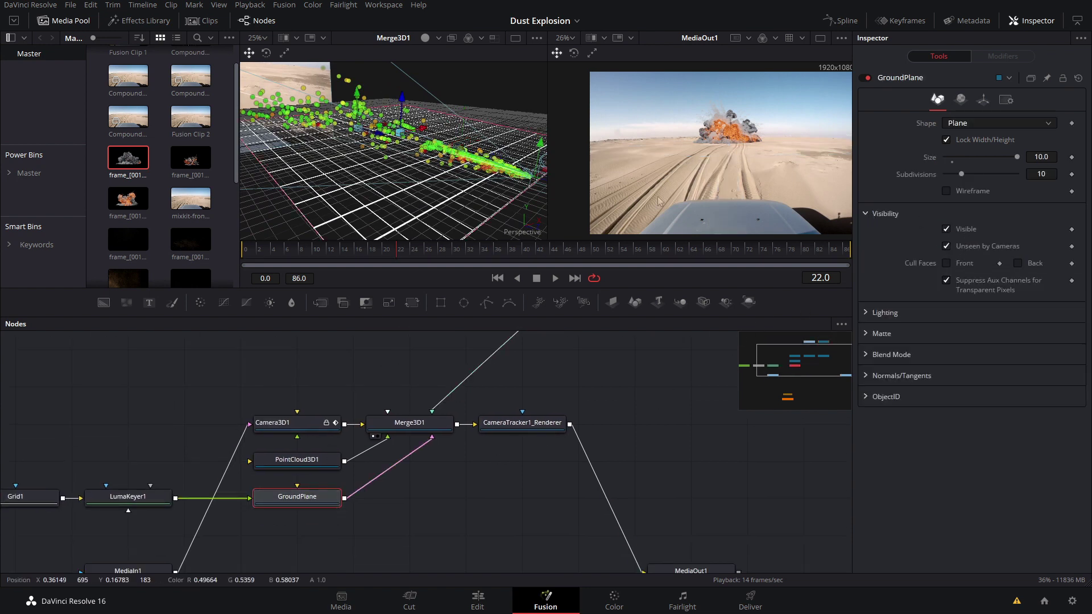
{"action": "scroll", "coordinate": [738, 170], "scroll_direction": "up", "scroll_amount": 3}
{"action": "key", "text": "space"}
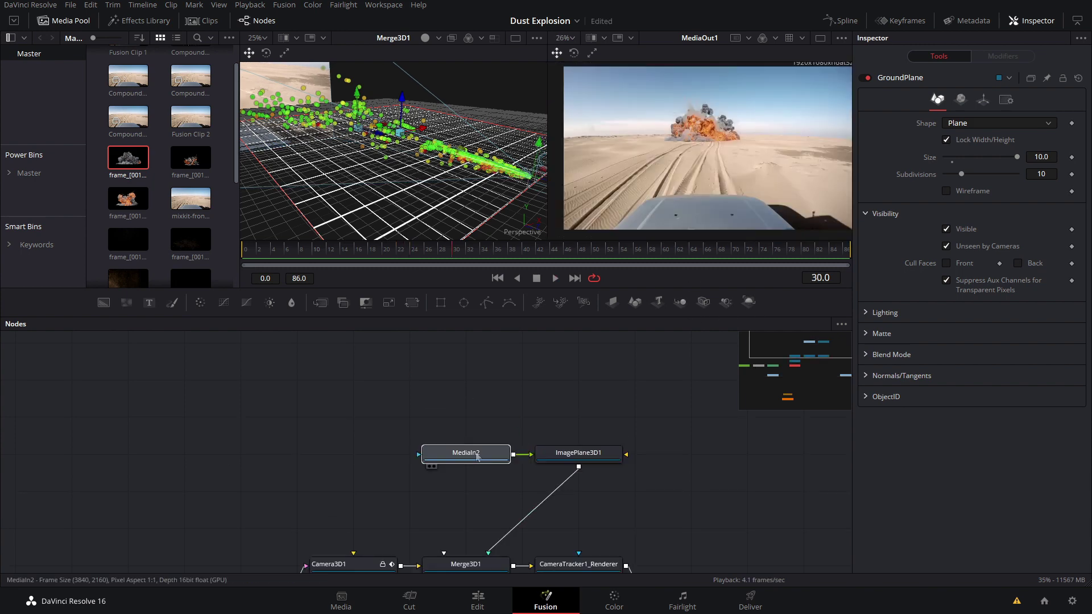
Arrange MediaIn2 directly above ImagePlane3D1, off to one side of the node graph, and select both nodes.
{"action": "left_click", "coordinate": [499, 457]}
{"action": "left_click_drag", "start_coordinate": [701, 420], "coordinate": [491, 477]}
{"action": "left_click_drag", "start_coordinate": [492, 457], "coordinate": [237, 422]}
{"action": "left_click", "coordinate": [302, 408]}
{"action": "left_click", "coordinate": [236, 455], "text": "ctrl"}
{"action": "left_click", "coordinate": [375, 414]}
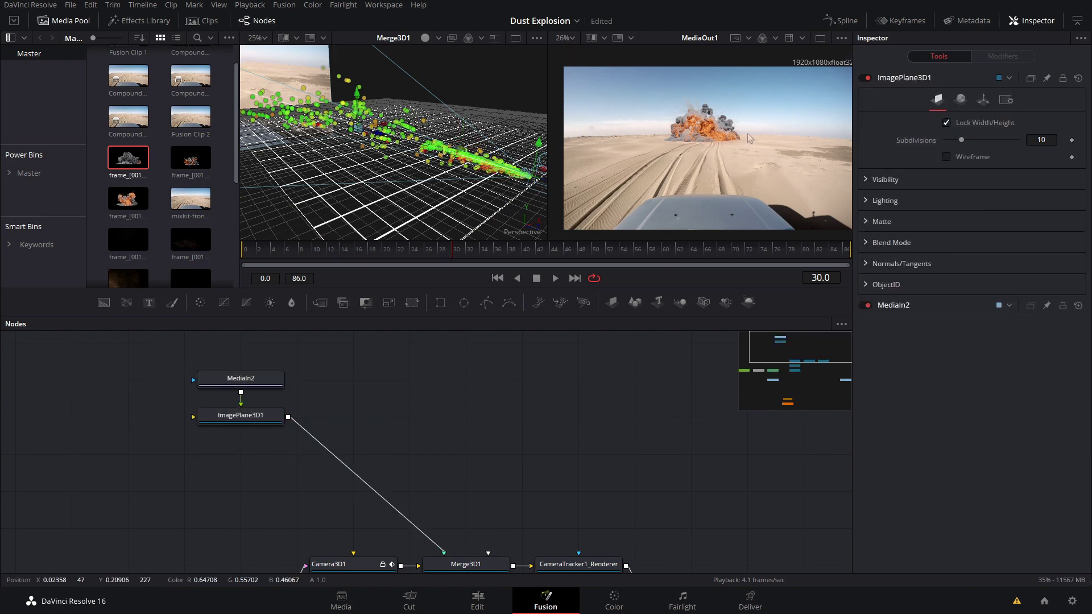
Add a second explosion sequence with a pasted copy of the image plane, connect it to Merge3D1, and place it left of the road.
{"action": "left_click_drag", "start_coordinate": [187, 158], "coordinate": [410, 380]}
{"action": "key", "text": "ctrl+v"}
{"action": "left_click_drag", "start_coordinate": [409, 430], "coordinate": [466, 564]}
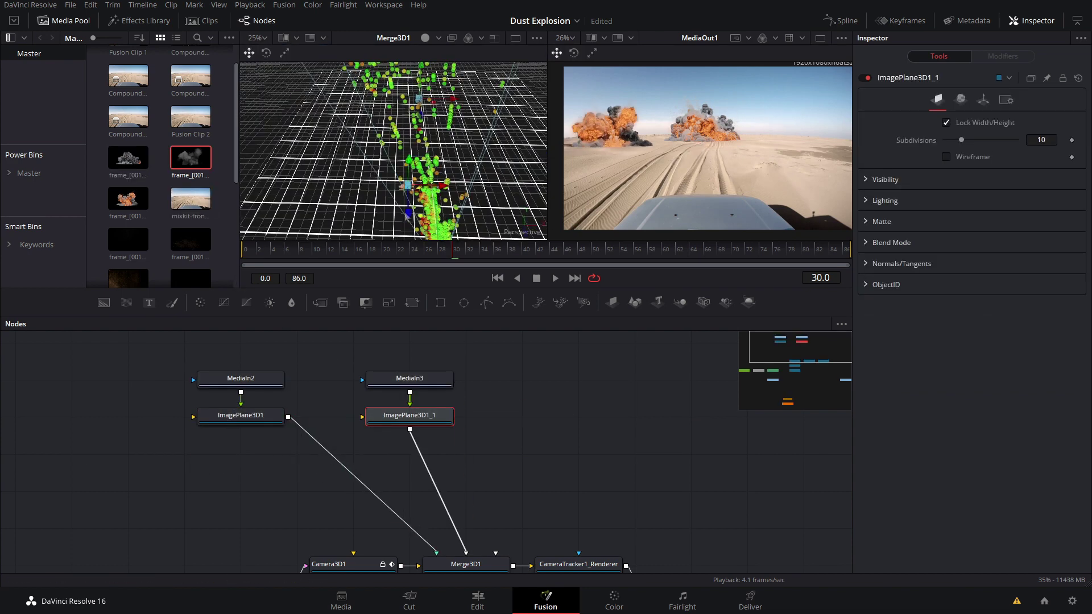
{"action": "key", "text": "space"}
Add a third explosion sequence on another pasted image plane connected to Merge3D1, and place it right of the road.
{"action": "left_click_drag", "start_coordinate": [128, 198], "coordinate": [579, 379]}
{"action": "key", "text": "ctrl+v"}
{"action": "left_click_drag", "start_coordinate": [579, 429], "coordinate": [466, 564]}
{"action": "key", "text": "space"}
{"action": "left_click", "coordinate": [578, 380]}
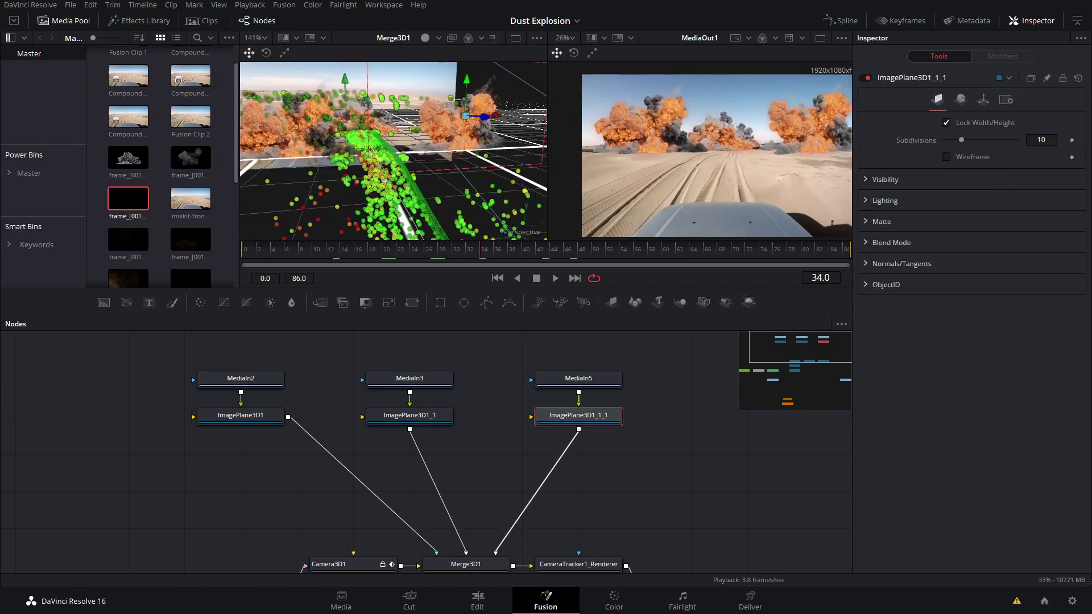
Examine the placement of the three explosions on the sand in the 3D scene and the rendered output.
{"action": "left_click_drag", "start_coordinate": [387, 182], "coordinate": [204, 177]}
{"action": "scroll", "coordinate": [415, 193], "scroll_direction": "down", "scroll_amount": 3}
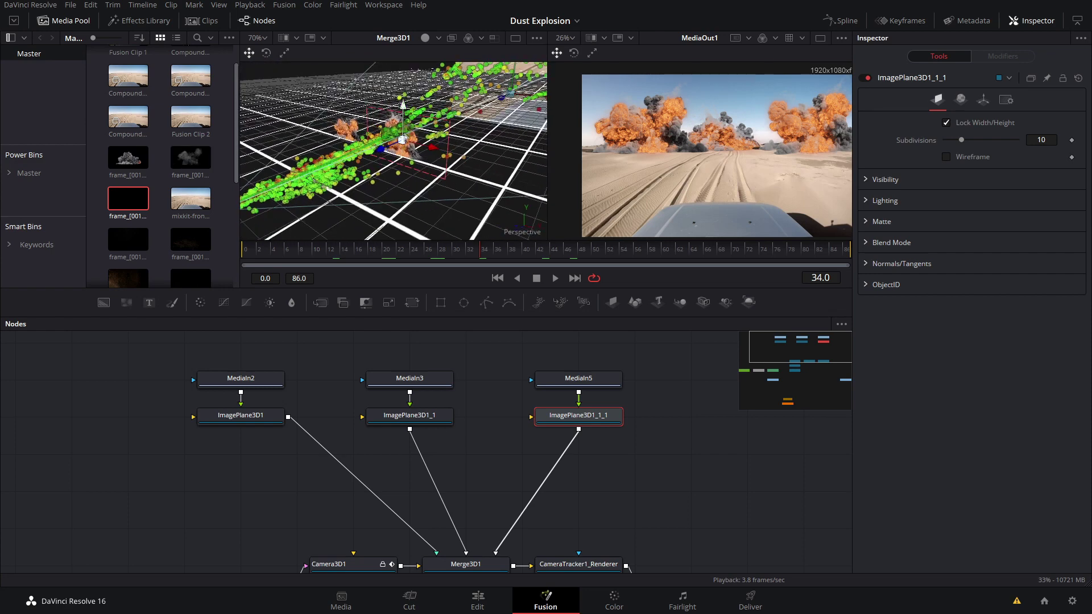
{"action": "scroll", "coordinate": [799, 118], "scroll_direction": "up", "scroll_amount": 3}
{"action": "left_click_drag", "start_coordinate": [799, 119], "coordinate": [856, 137]}
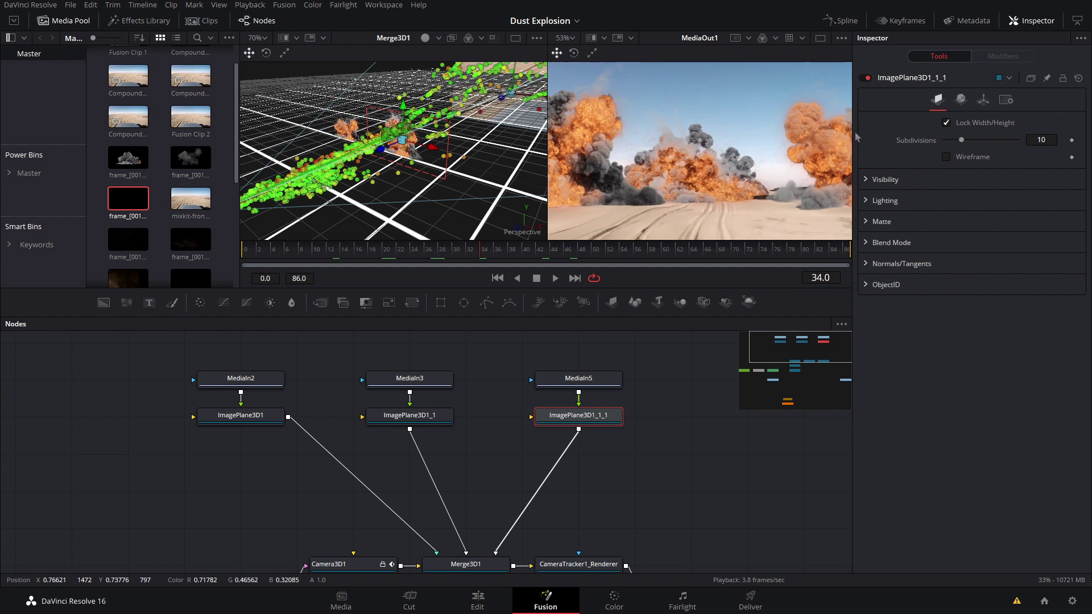
{"action": "scroll", "coordinate": [716, 106], "scroll_direction": "down", "scroll_amount": 3}
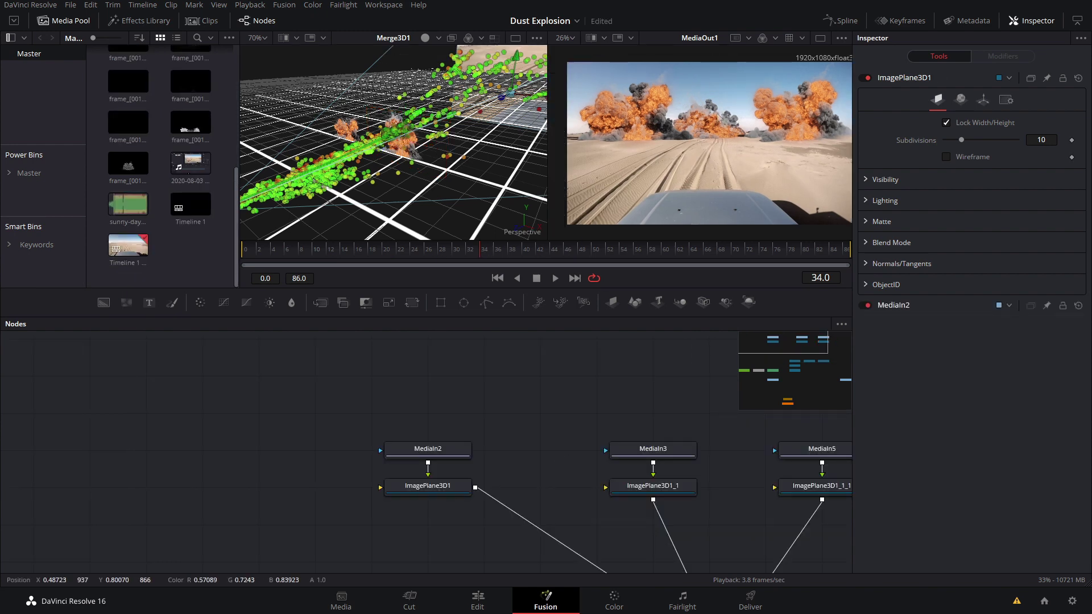
Add the frame_[001-066].png dust sequence from the media pool to the node graph and preview its playback on its own.
{"action": "left_click_drag", "start_coordinate": [128, 164], "coordinate": [321, 414]}
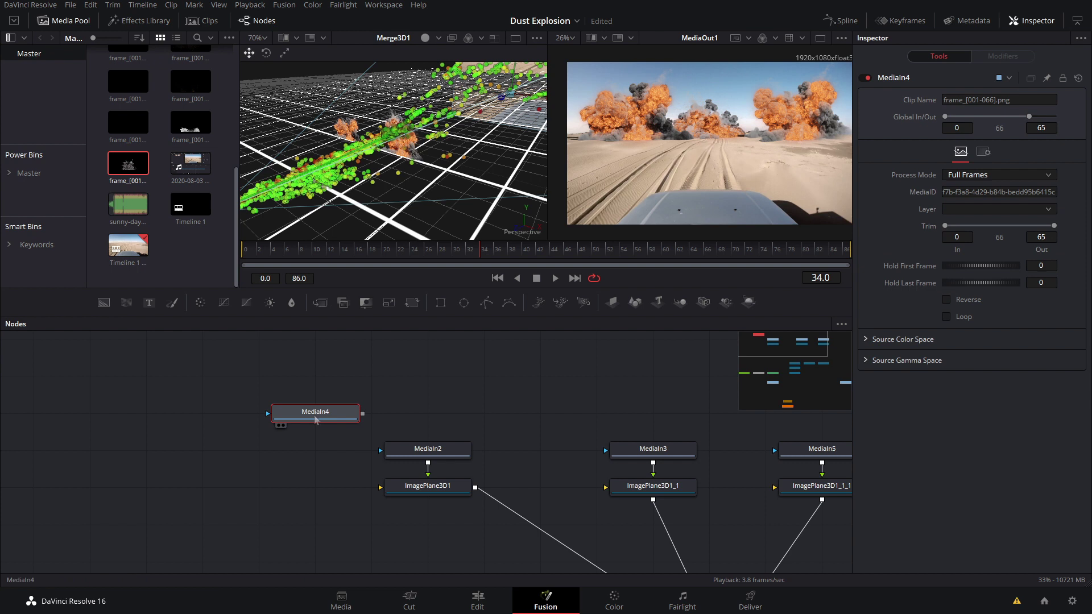
{"action": "left_click_drag", "start_coordinate": [367, 251], "coordinate": [201, 271]}
{"action": "key", "text": "space"}
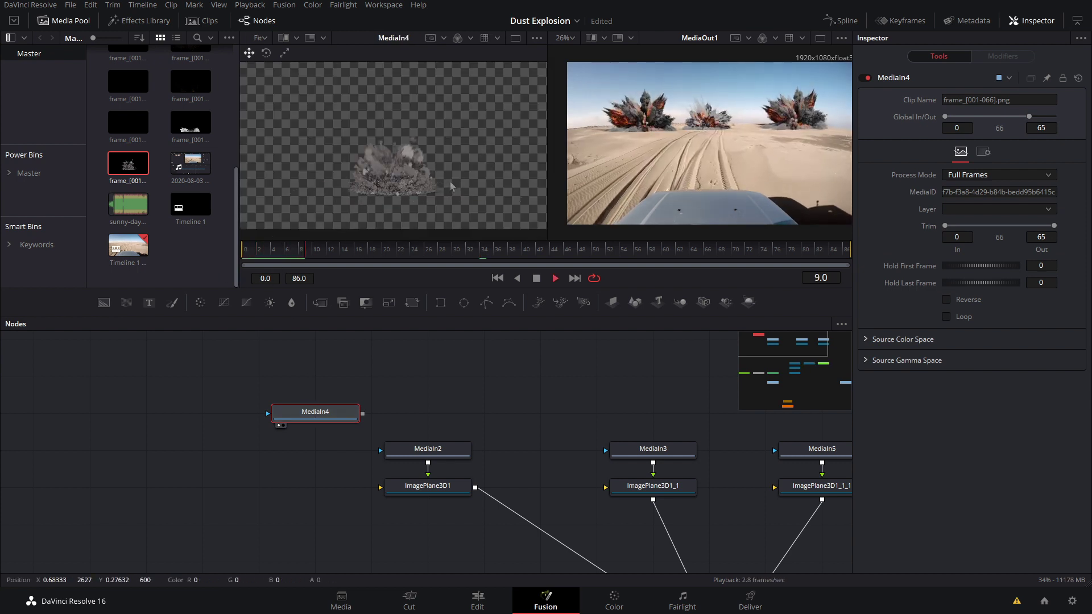
{"action": "key", "text": "space"}
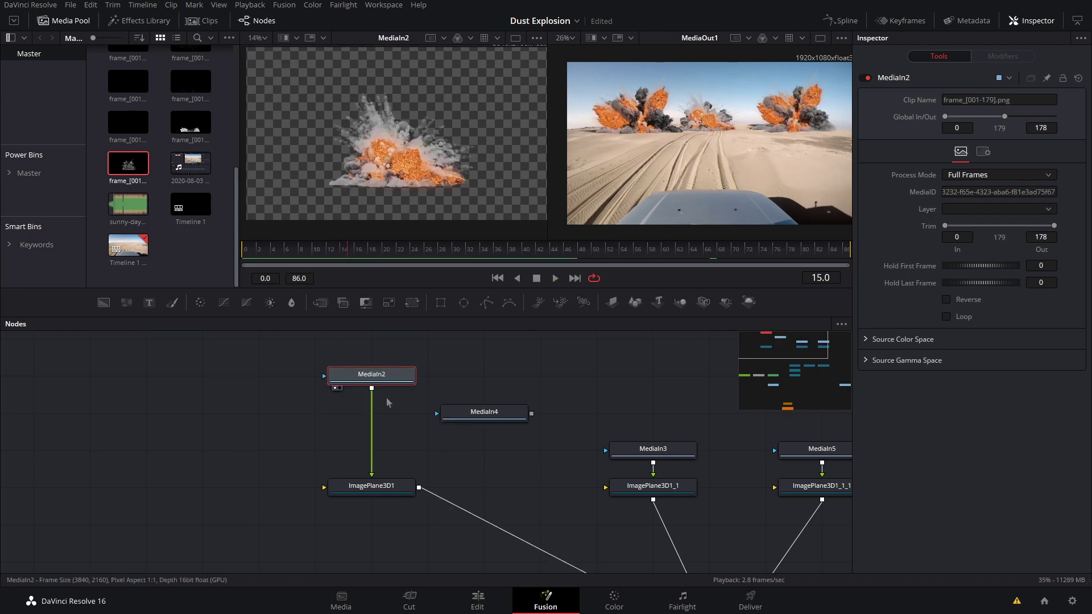
Merge the dust clip MediaIn4 over the explosion clip MediaIn2, feeding the combined result into ImagePlane3D1.
{"action": "left_click_drag", "start_coordinate": [385, 398], "coordinate": [288, 424]}
{"action": "left_click_drag", "start_coordinate": [484, 412], "coordinate": [434, 116]}
{"action": "scroll", "coordinate": [412, 152], "scroll_direction": "up", "scroll_amount": 3}
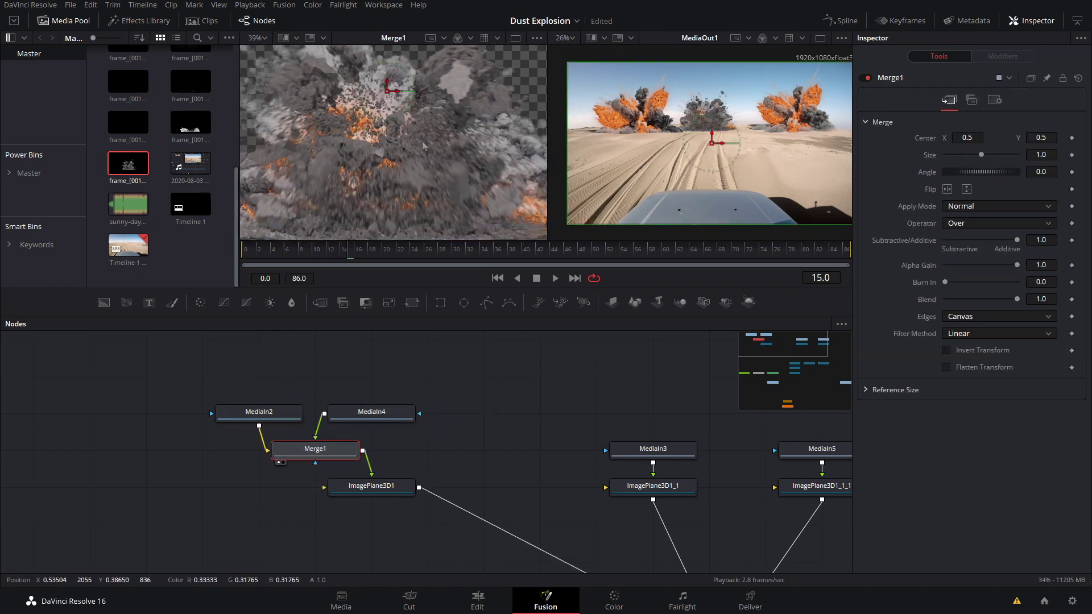
Rearrange the node graph so MediaIn2 sits beside Merge1 and the dust clip MediaIn4 sits directly above it.
{"action": "scroll", "coordinate": [442, 111], "scroll_direction": "down", "scroll_amount": 2}
{"action": "left_click_drag", "start_coordinate": [259, 412], "coordinate": [202, 449]}
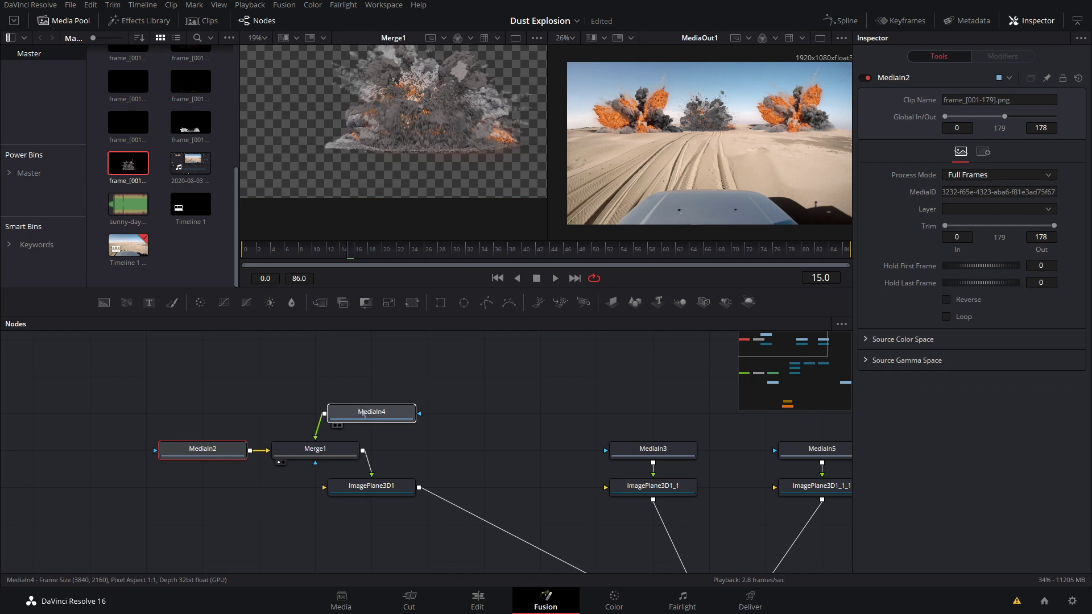
{"action": "left_click_drag", "start_coordinate": [372, 412], "coordinate": [315, 374]}
{"action": "left_click", "coordinate": [316, 448]}
{"action": "scroll", "coordinate": [424, 111], "scroll_direction": "down", "scroll_amount": 2}
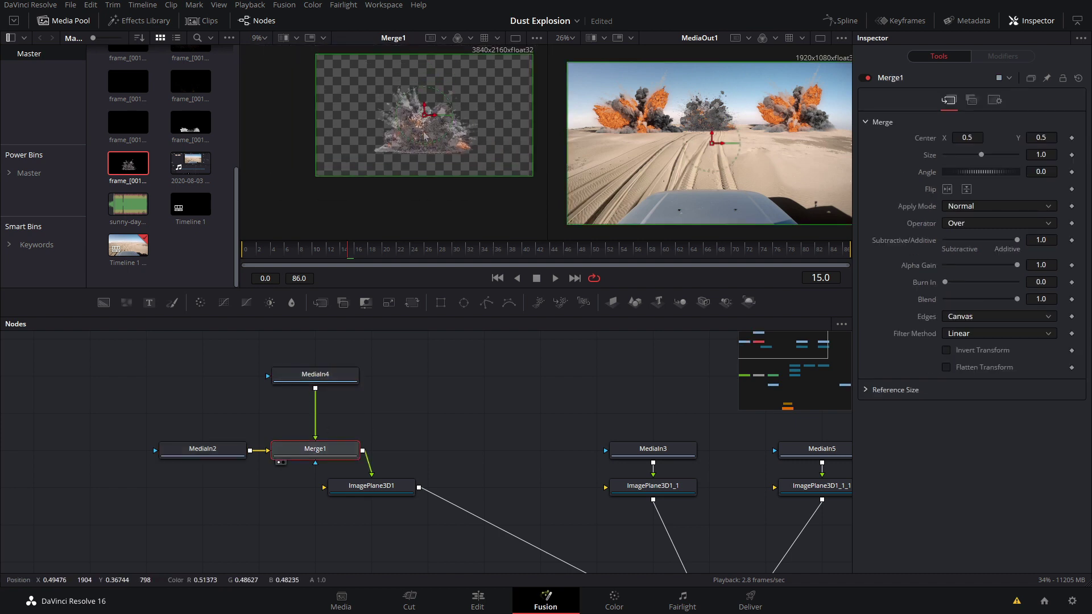
Lower the dust layer in Merge1 to a vertical center of about 0.484 and preview the playback.
{"action": "scroll", "coordinate": [424, 112], "scroll_direction": "up", "scroll_amount": 2}
{"action": "left_click_drag", "start_coordinate": [422, 115], "coordinate": [425, 107]}
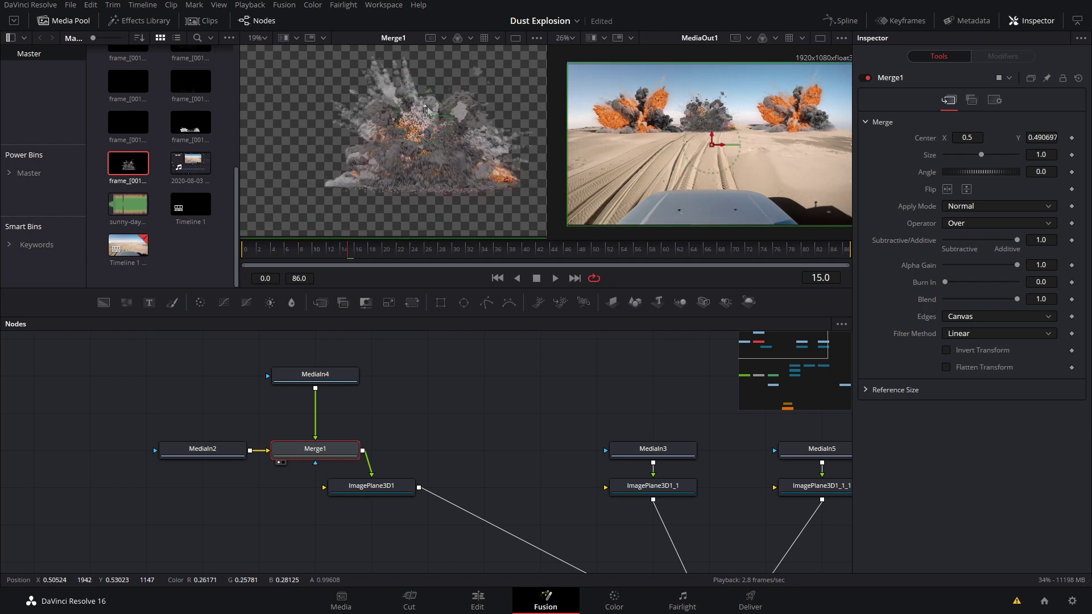
{"action": "scroll", "coordinate": [470, 193], "scroll_direction": "up", "scroll_amount": 2}
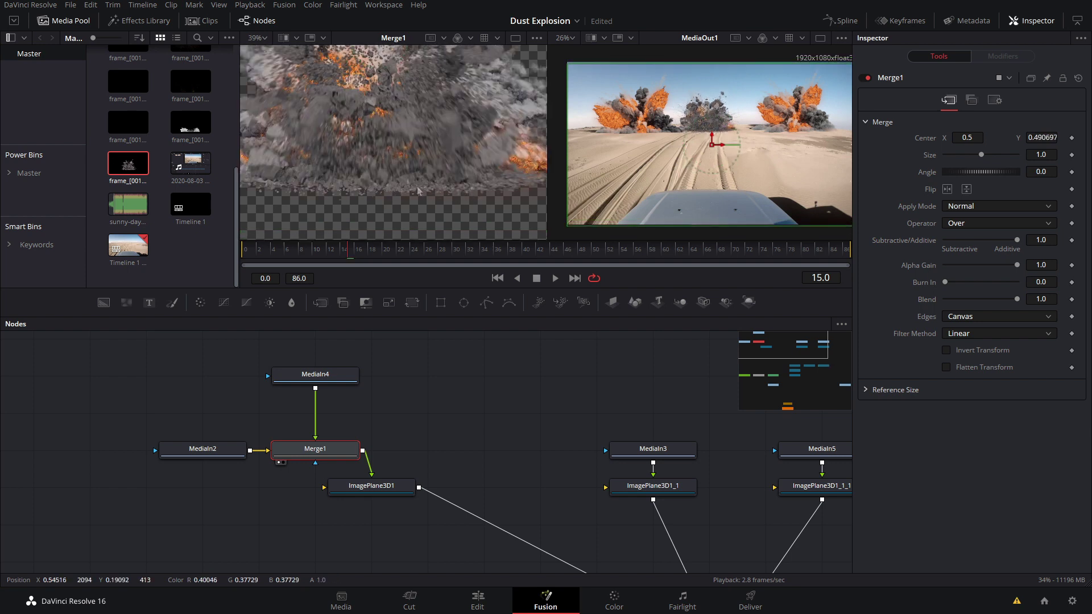
{"action": "left_click_drag", "start_coordinate": [417, 187], "coordinate": [430, 228]}
{"action": "left_click_drag", "start_coordinate": [390, 75], "coordinate": [390, 77]}
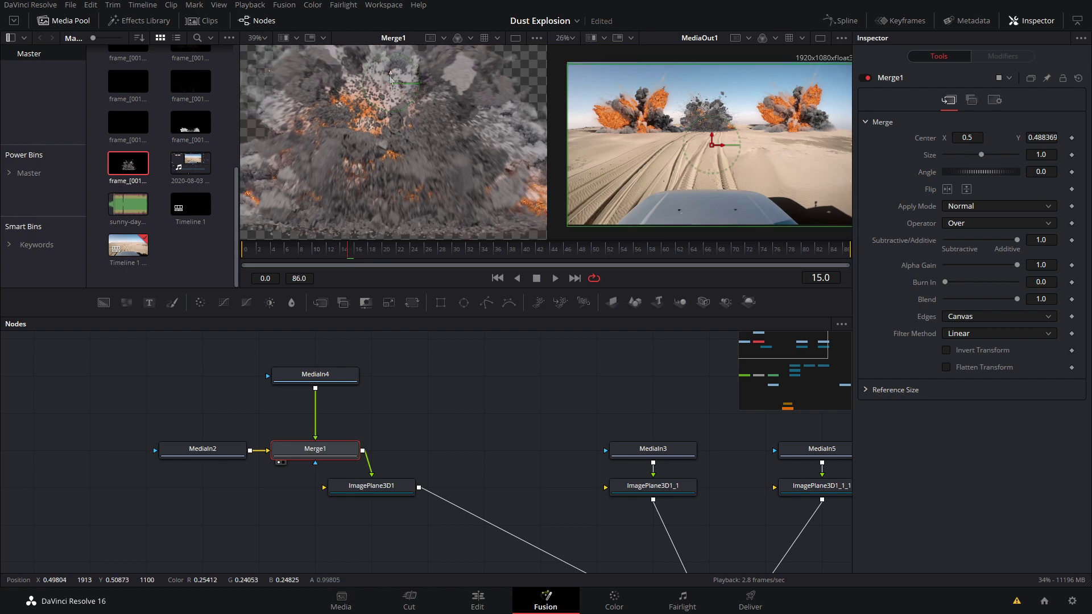
{"action": "scroll", "coordinate": [433, 185], "scroll_direction": "down", "scroll_amount": 1}
{"action": "key", "text": "space"}
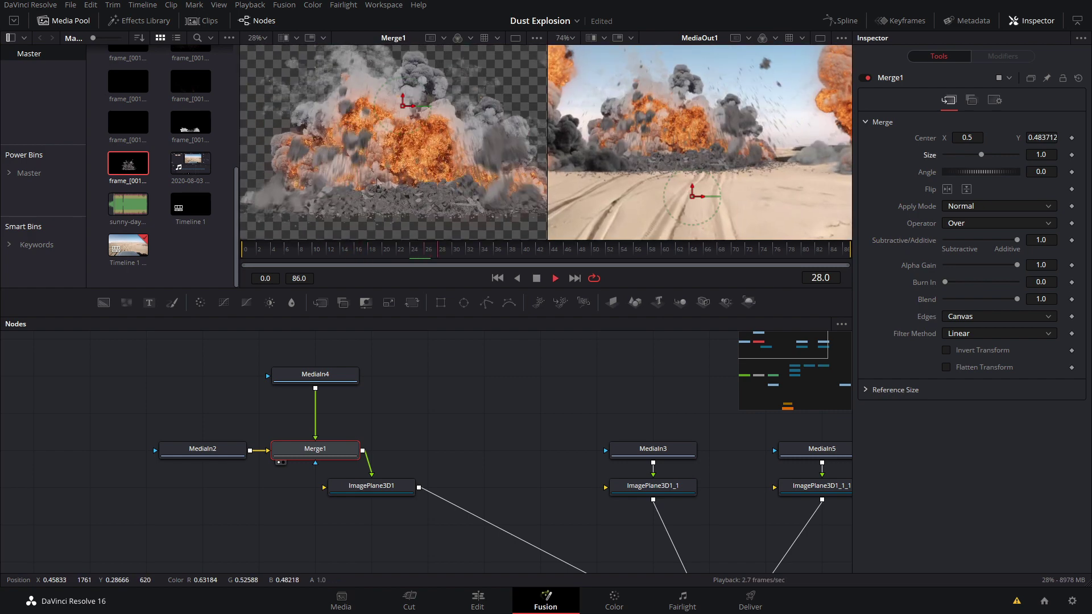
{"action": "key", "text": "space"}
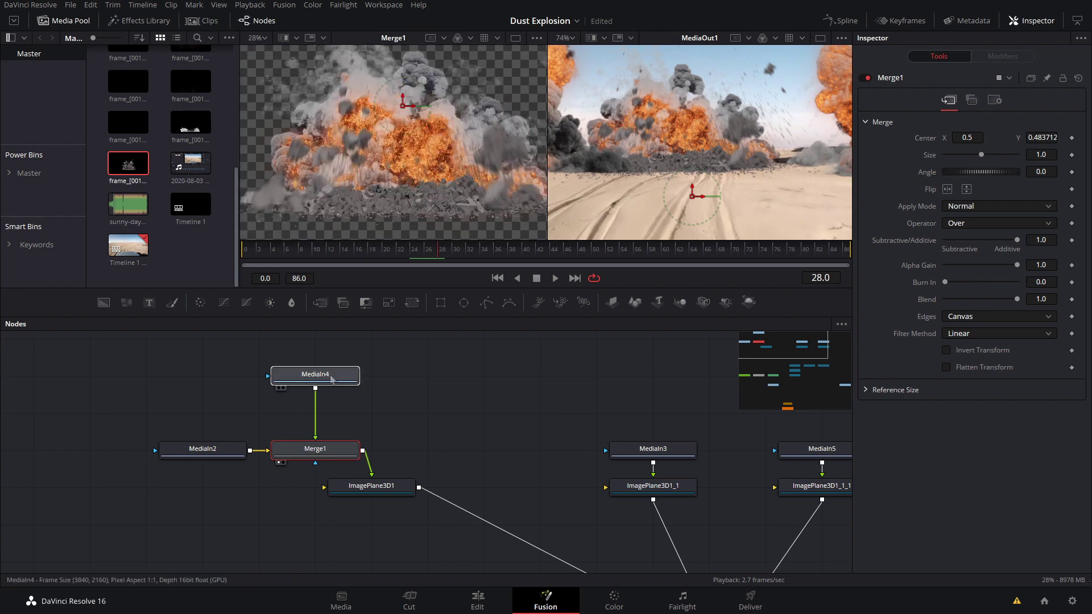
Move MediaIn4 higher in the graph and insert a Color Corrector between it and Merge1.
{"action": "left_click_drag", "start_coordinate": [331, 379], "coordinate": [333, 360]}
{"action": "key", "text": "shift+space"}
{"action": "type", "text": "color"}
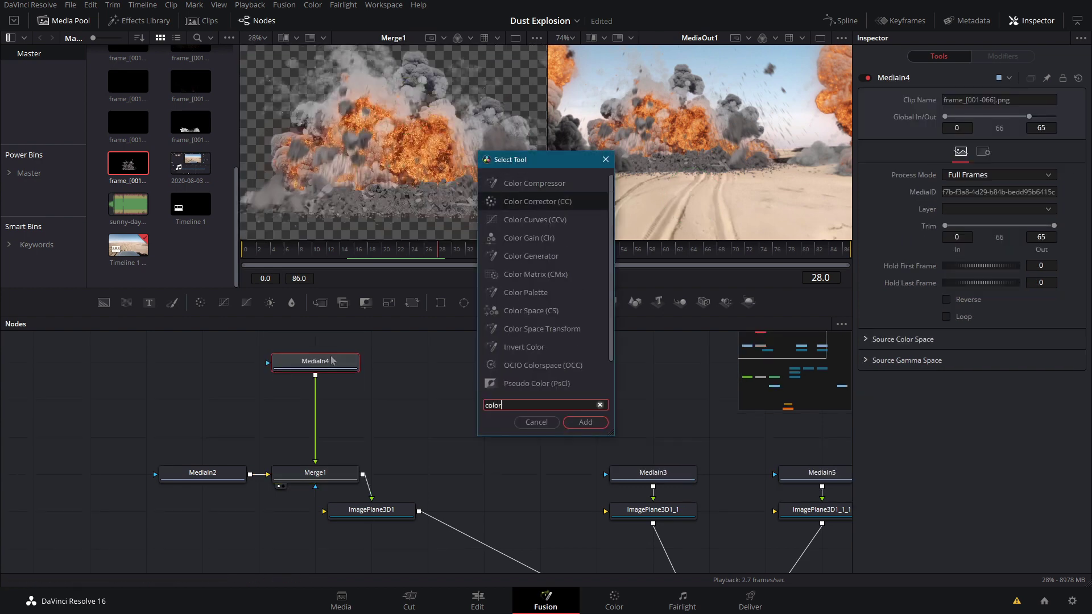
{"action": "key", "text": "Return"}
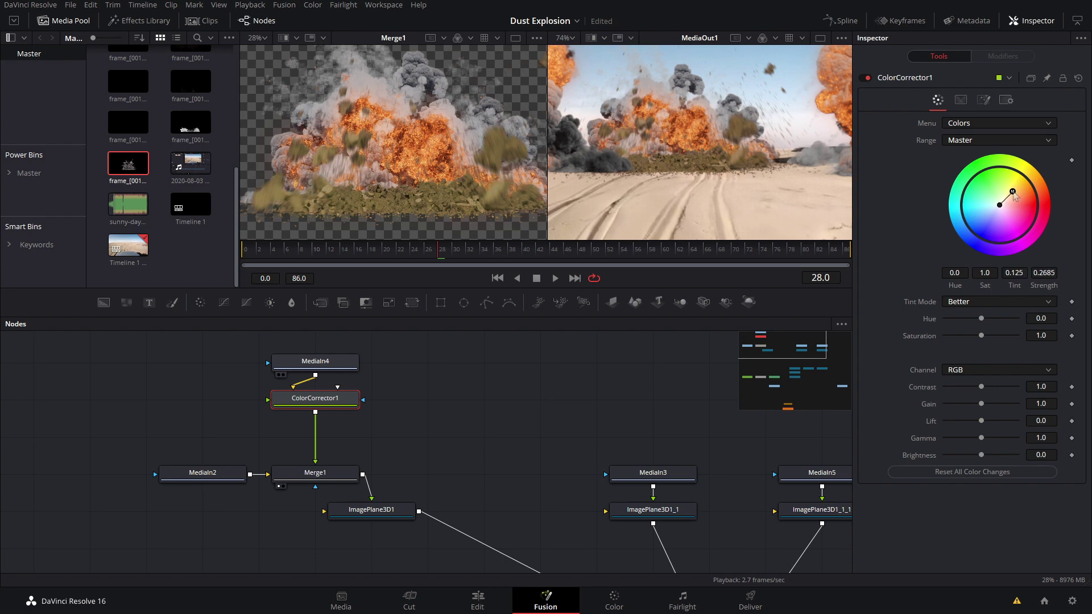
Match the dust to the sand with a yellow-orange tint, saturation 1.0, gain 1.51 and gamma 1.38, and check the rendered output.
{"action": "left_click_drag", "start_coordinate": [981, 338], "coordinate": [966, 341]}
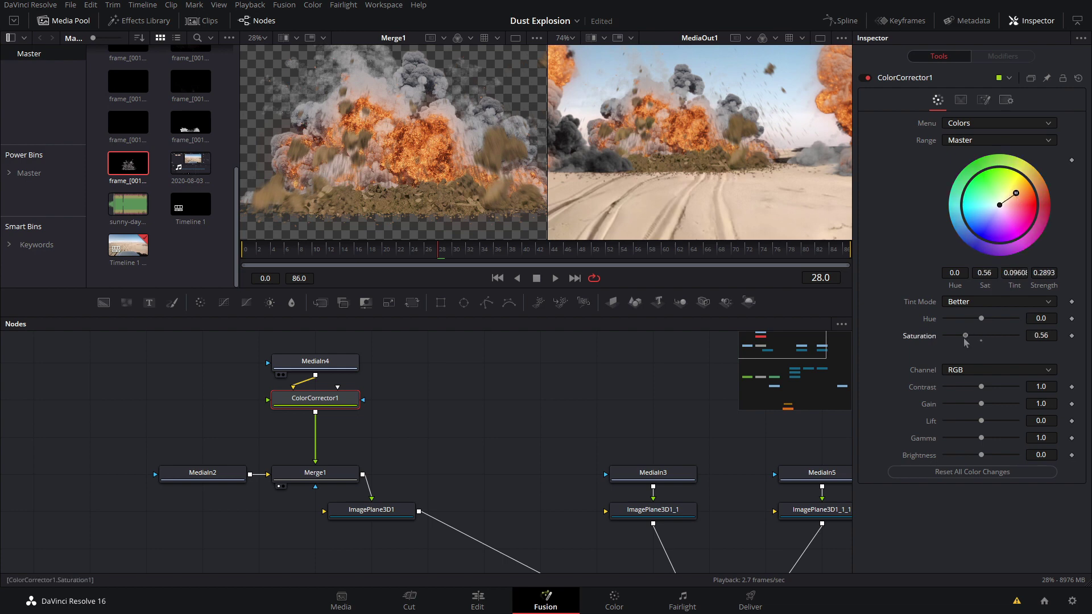
{"action": "left_click", "coordinate": [982, 340]}
{"action": "left_click_drag", "start_coordinate": [981, 404], "coordinate": [989, 440]}
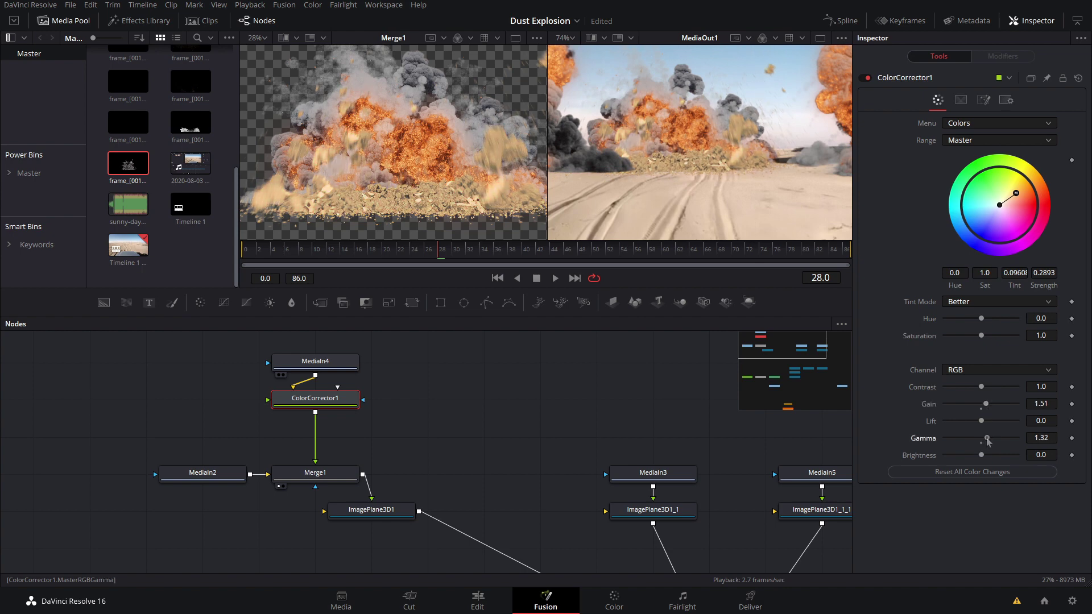
{"action": "scroll", "coordinate": [704, 171], "scroll_direction": "up", "scroll_amount": 5}
{"action": "scroll", "coordinate": [704, 170], "scroll_direction": "down", "scroll_amount": 6}
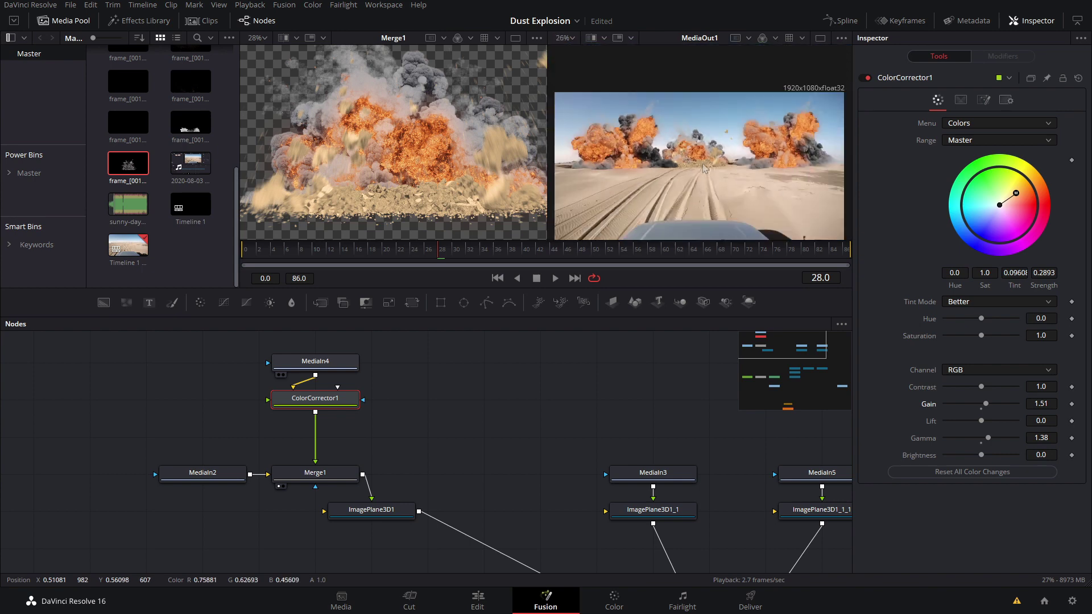
Duplicate the dust clip and its color corrector for the other two explosions, merging the copies over MediaIn3 and MediaIn5.
{"action": "left_click_drag", "start_coordinate": [393, 347], "coordinate": [262, 411]}
{"action": "left_click_drag", "start_coordinate": [568, 401], "coordinate": [359, 359]}
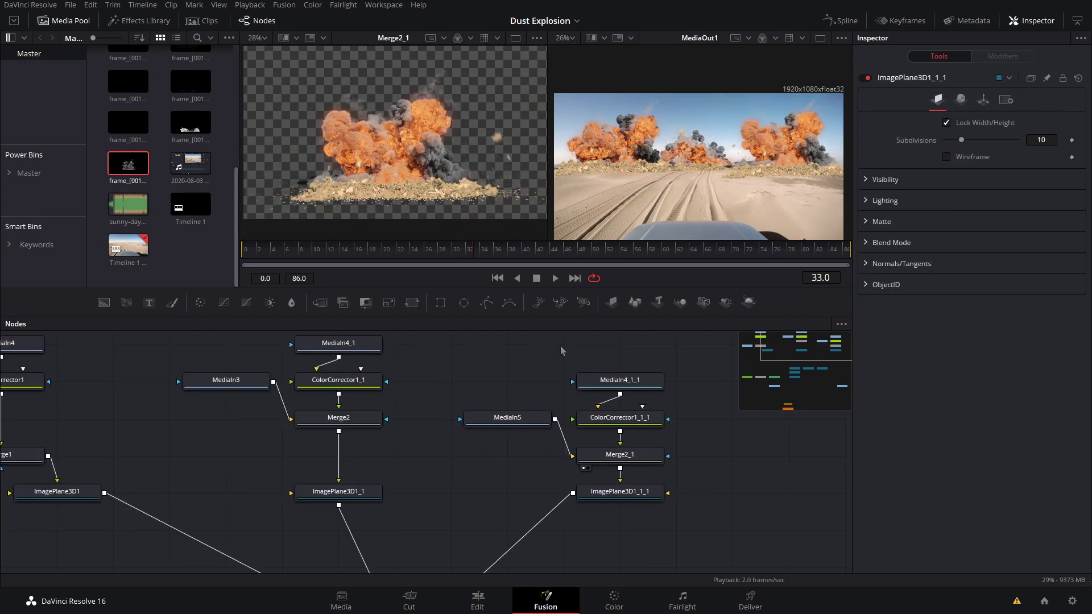
{"action": "left_click_drag", "start_coordinate": [400, 408], "coordinate": [537, 441]}
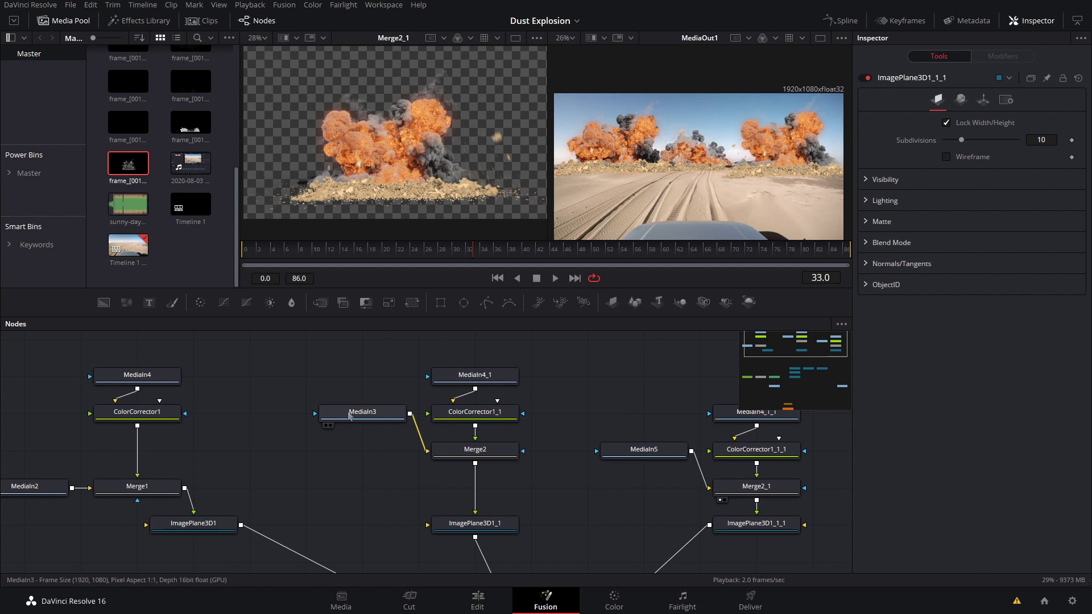
Insert a TimeSpeed node after Merge2 with a delay of 10 and preview the offset explosion timing.
{"action": "mouse_move", "coordinate": [185, 438]}
{"action": "left_mouse_down"}
{"action": "mouse_move", "coordinate": [271, 422]}
{"action": "mouse_move", "coordinate": [171, 434]}
{"action": "left_mouse_up"}
{"action": "left_click", "coordinate": [479, 453]}
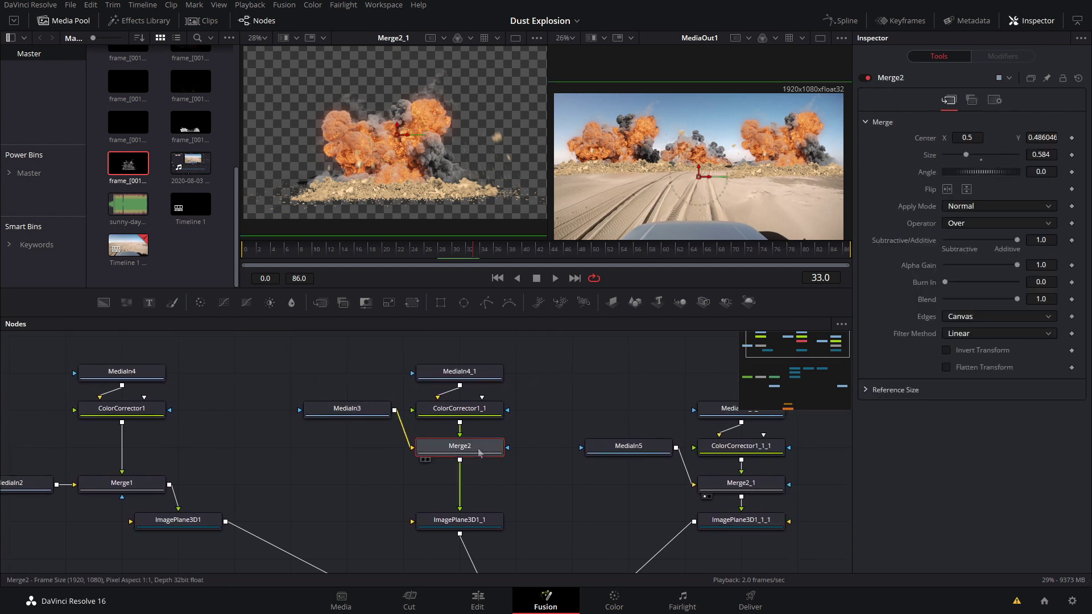
{"action": "key", "text": "shift+space"}
{"action": "type", "text": "time"}
{"action": "key", "text": "Return"}
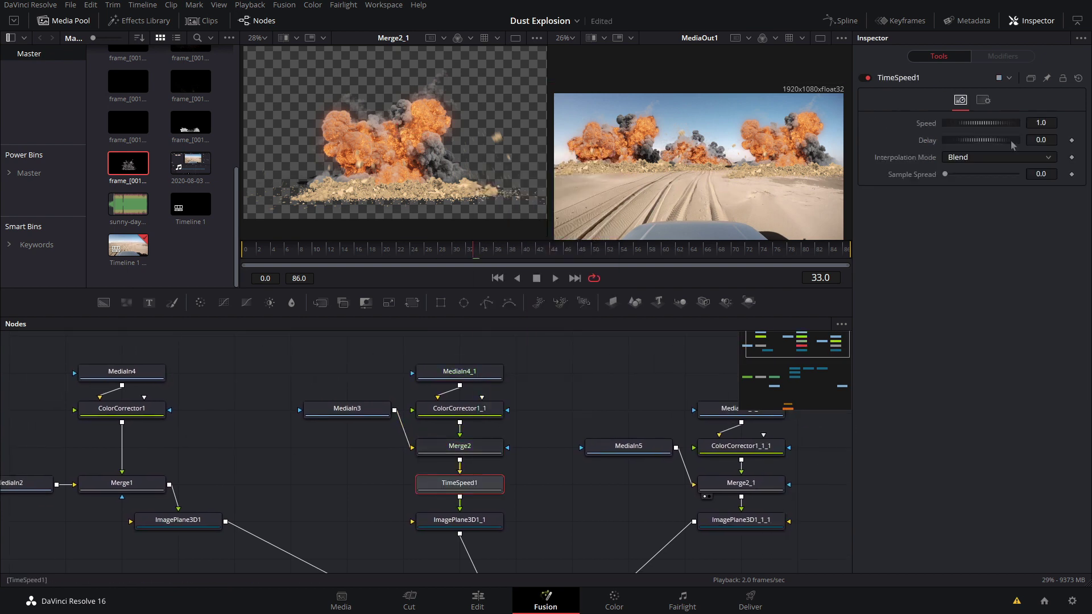
{"action": "type", "text": "10"}
{"action": "key", "text": "Tab"}
{"action": "key", "text": "Return"}
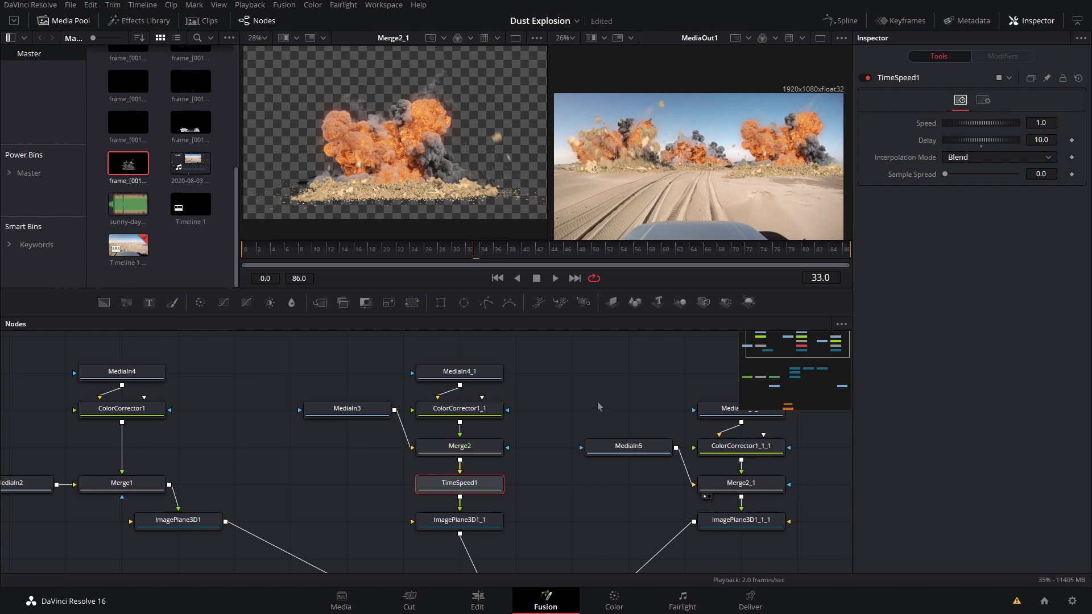
{"action": "key", "text": "space"}
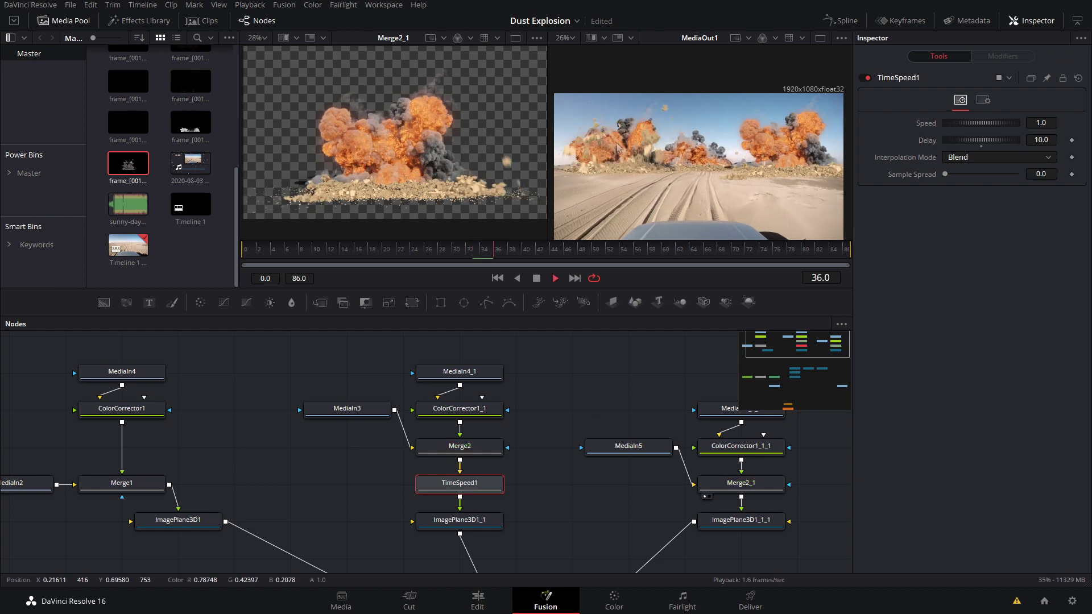
{"action": "key", "text": "space"}
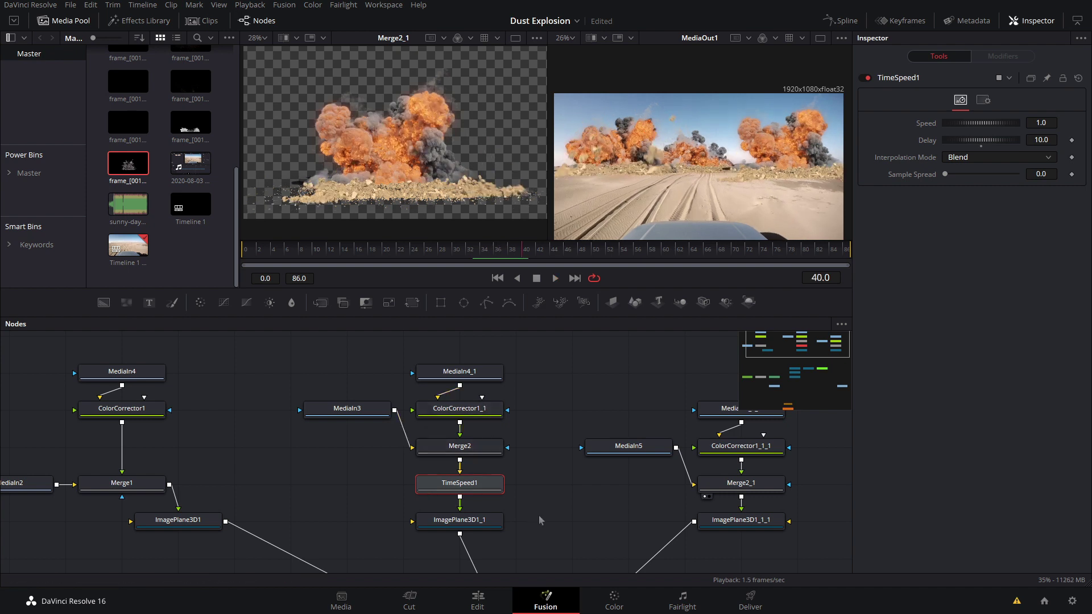
Insert a TimeSpeed node between Merge2_1 and ImagePlane3D1_1_1 and set its delay to 15.
{"action": "left_click_drag", "start_coordinate": [539, 516], "coordinate": [354, 458]}
{"action": "left_click_drag", "start_coordinate": [555, 462], "coordinate": [555, 499]}
{"action": "left_click", "coordinate": [566, 427]}
{"action": "key", "text": "shift+space"}
{"action": "type", "text": "time"}
{"action": "left_click", "coordinate": [568, 425]}
{"action": "left_click", "coordinate": [1035, 140]}
{"action": "type", "text": "15"}
{"action": "key", "text": "Return"}
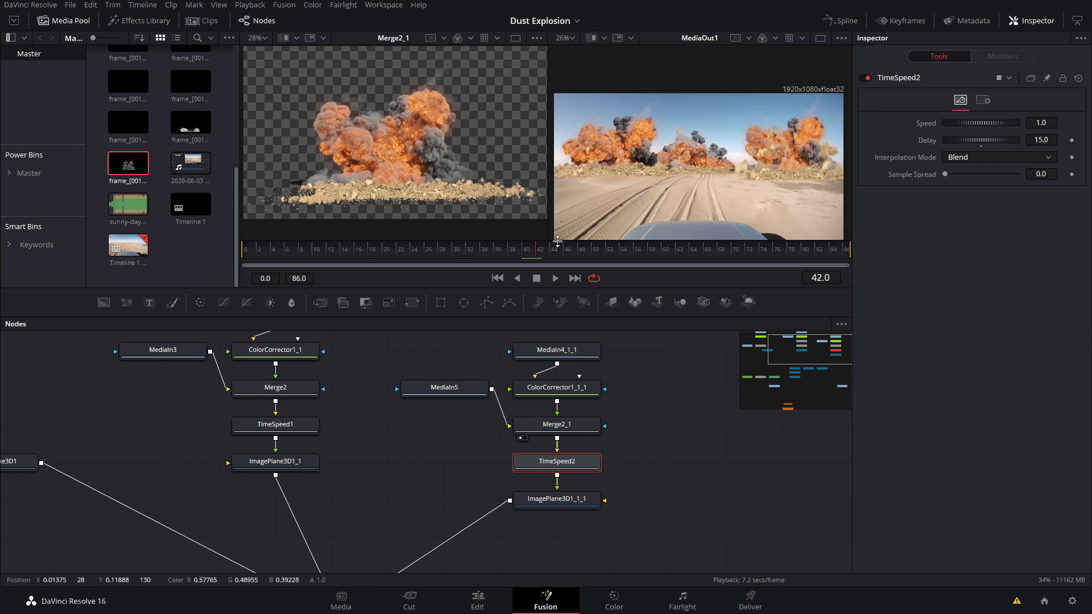
Scrub through to frame 66 and set the dust clip MediaIn4_1_1 to hold its last frame for 22 frames.
{"action": "left_click", "coordinate": [623, 250]}
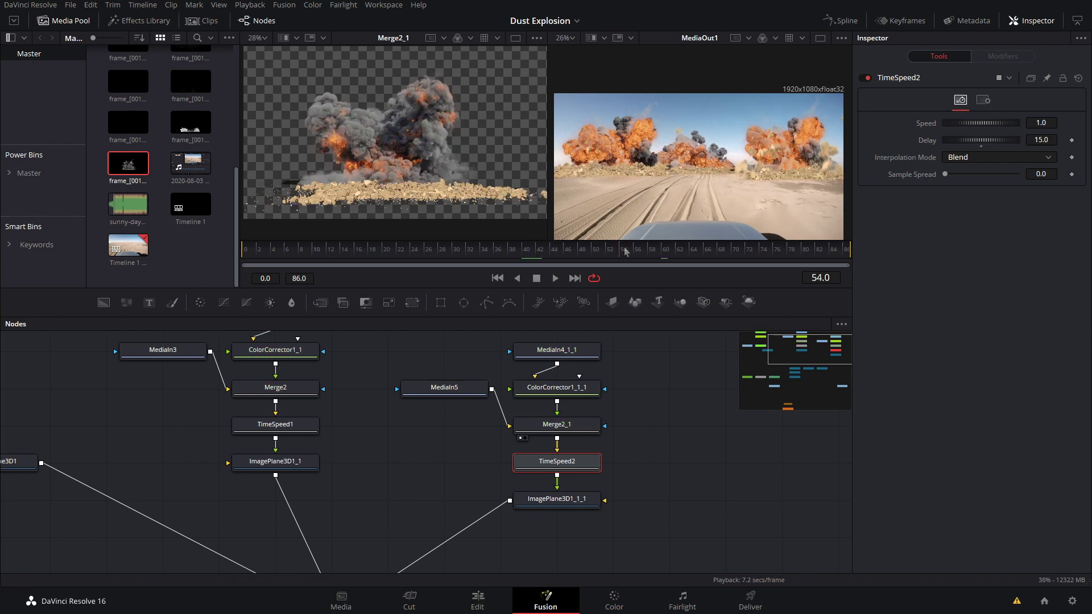
{"action": "left_click_drag", "start_coordinate": [658, 256], "coordinate": [681, 258]}
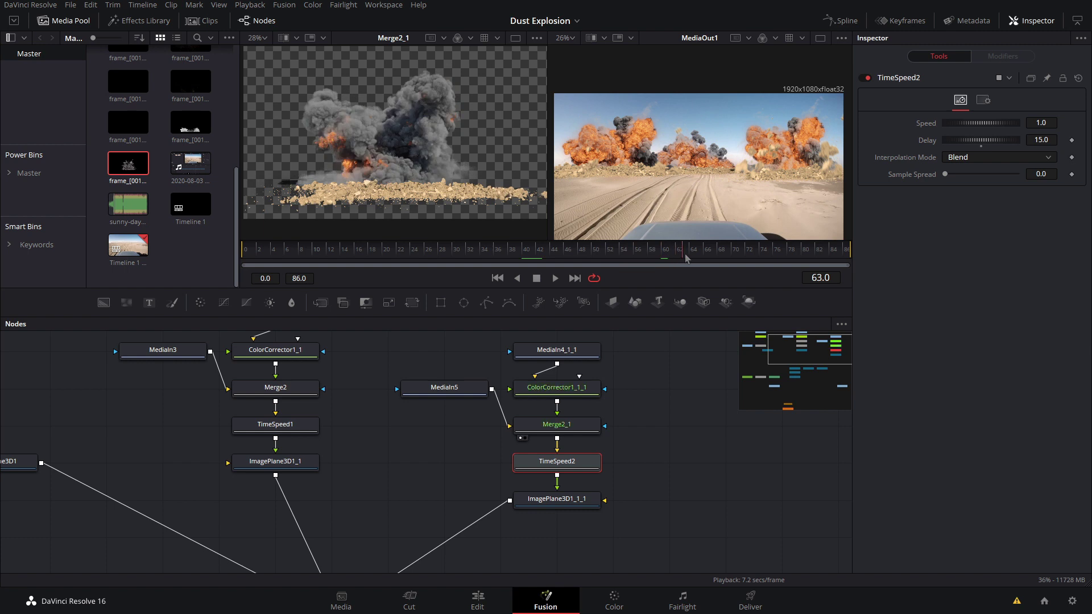
{"action": "left_click", "coordinate": [710, 254]}
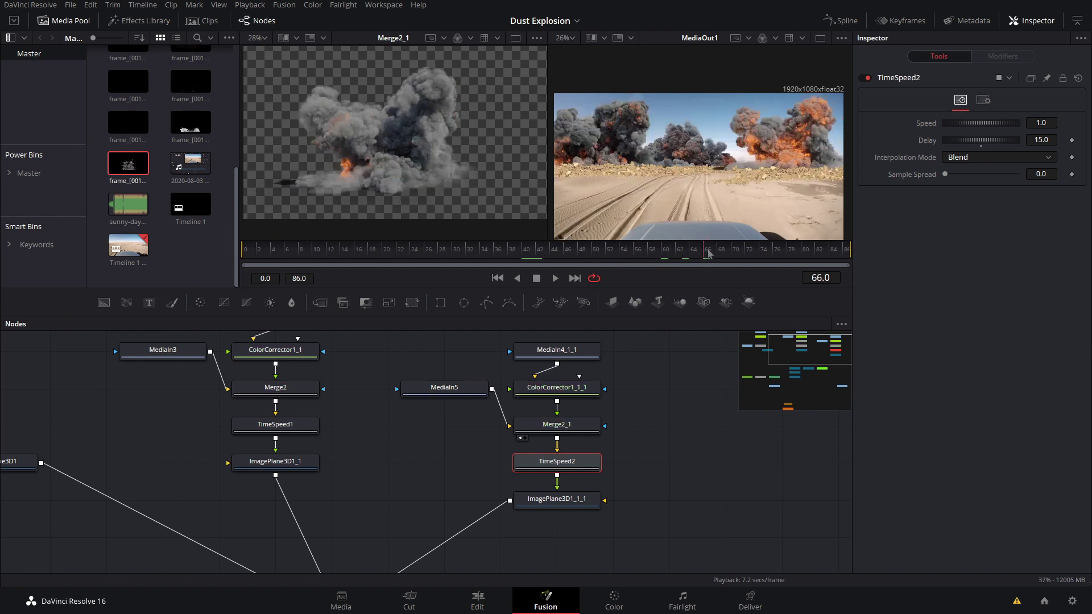
{"action": "left_click_drag", "start_coordinate": [555, 401], "coordinate": [483, 498]}
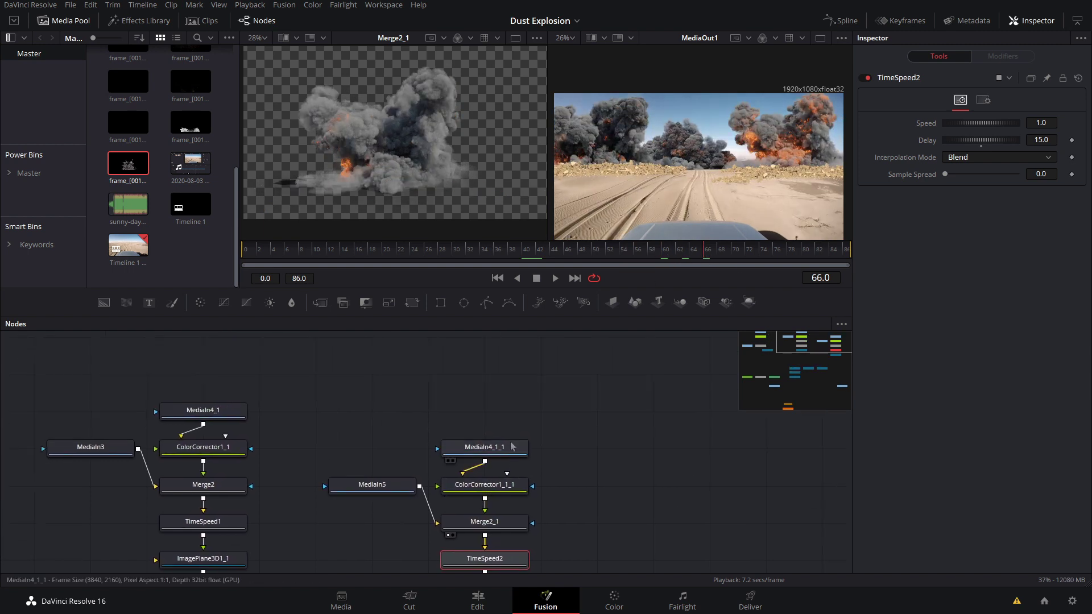
{"action": "left_click", "coordinate": [484, 448]}
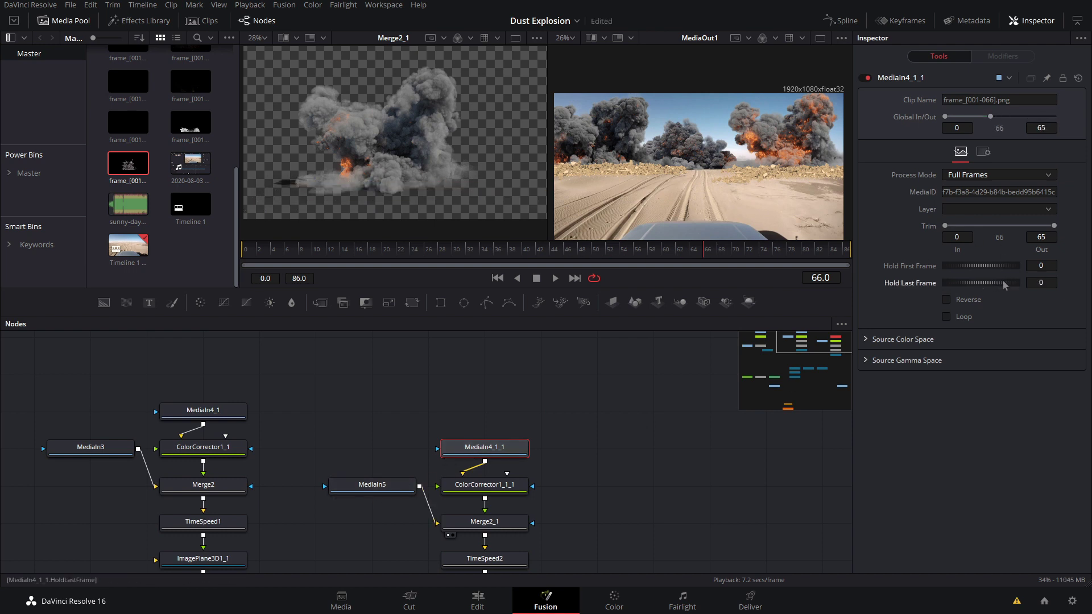
{"action": "left_click_drag", "start_coordinate": [999, 285], "coordinate": [1006, 285]}
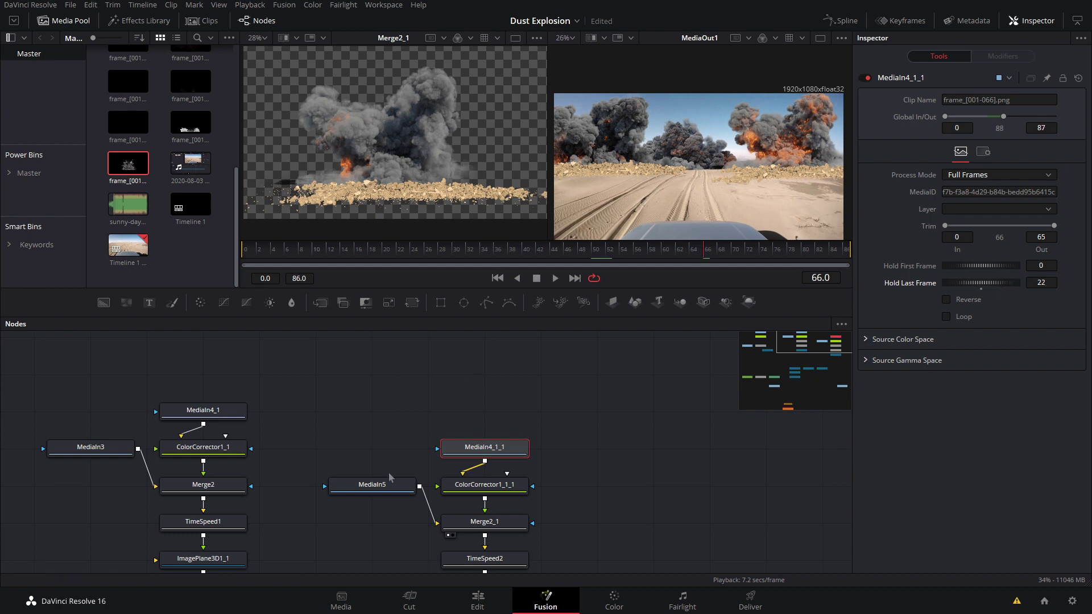
Apply the same 22-frame last-frame hold to the dust clip MediaIn4 and save the project.
{"action": "left_click_drag", "start_coordinate": [391, 478], "coordinate": [499, 488]}
{"action": "left_click", "coordinate": [343, 427]}
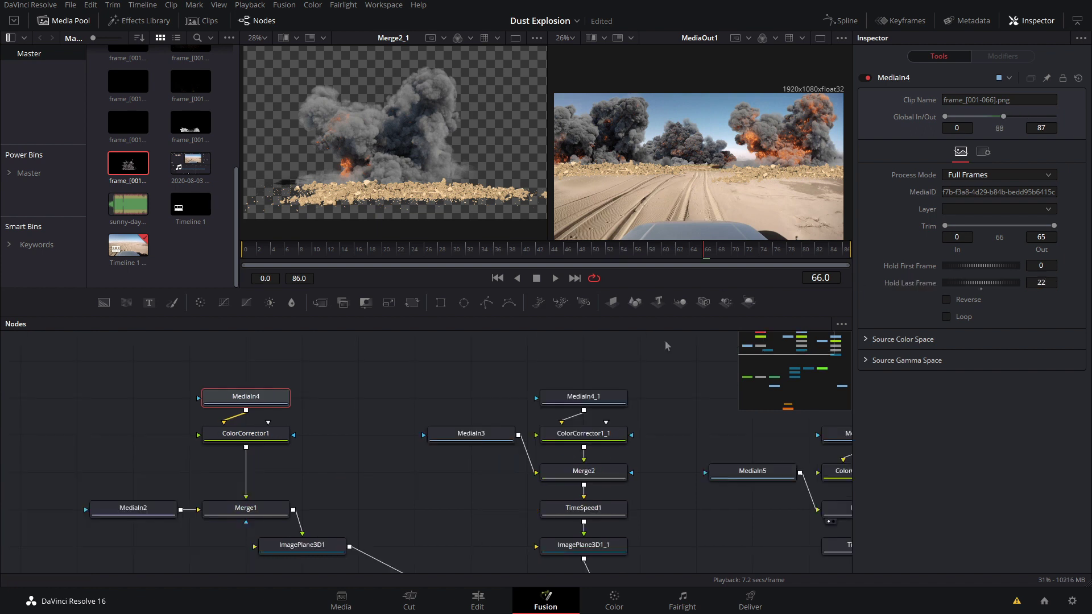
{"action": "key", "text": "ctrl+s"}
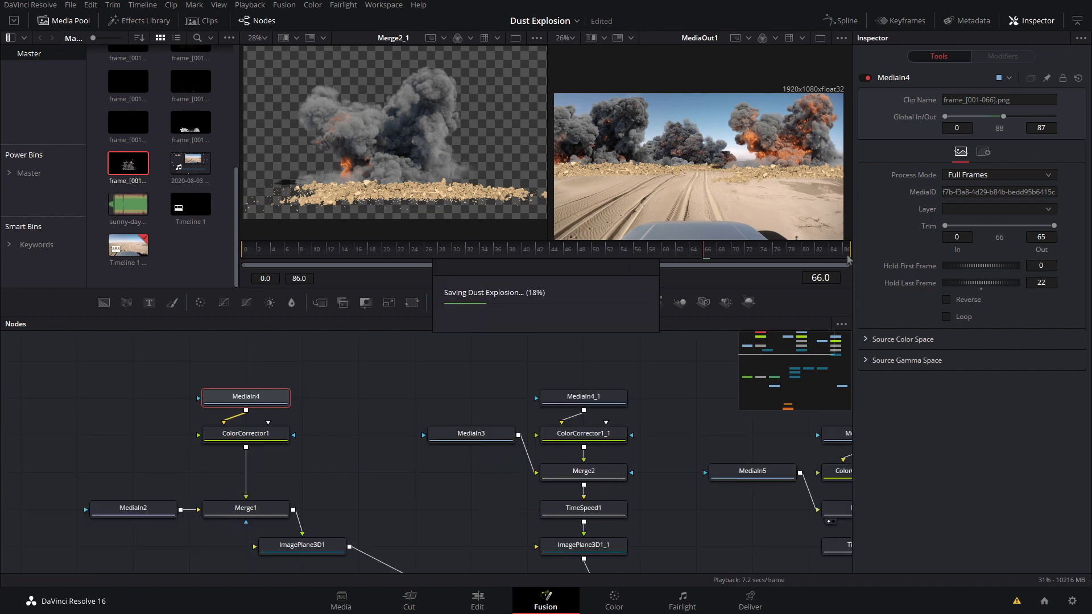
Check the ground dust in the rendered output, show the Merge3D1 scene, and adjust the placement of image planes ImagePlane3D1_1 and ImagePlane3D1_1_1.
{"action": "left_click", "coordinate": [848, 251]}
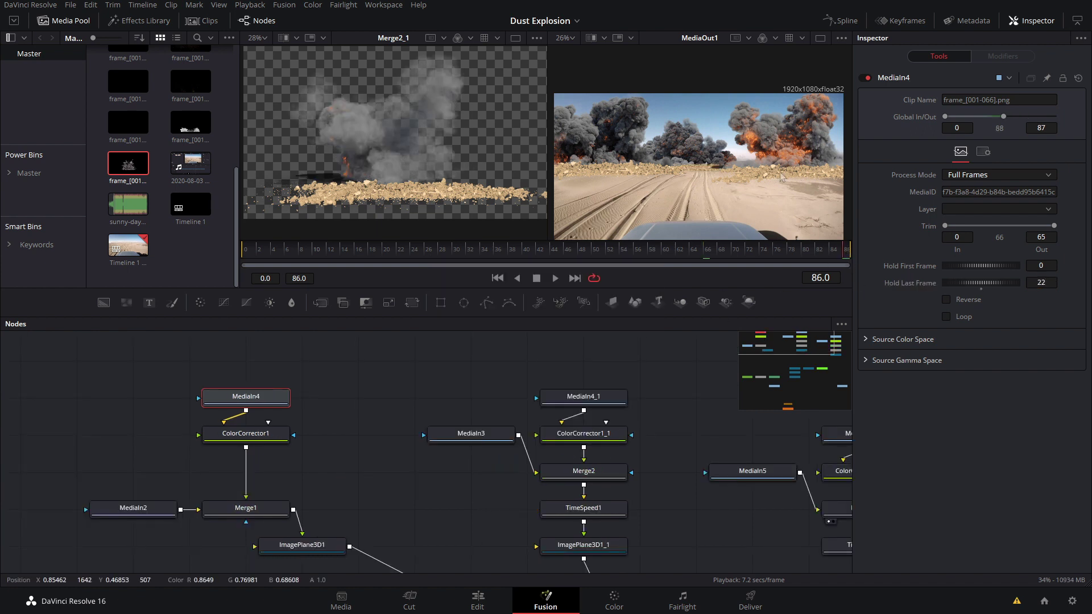
{"action": "scroll", "coordinate": [782, 181], "scroll_direction": "up", "scroll_amount": 5}
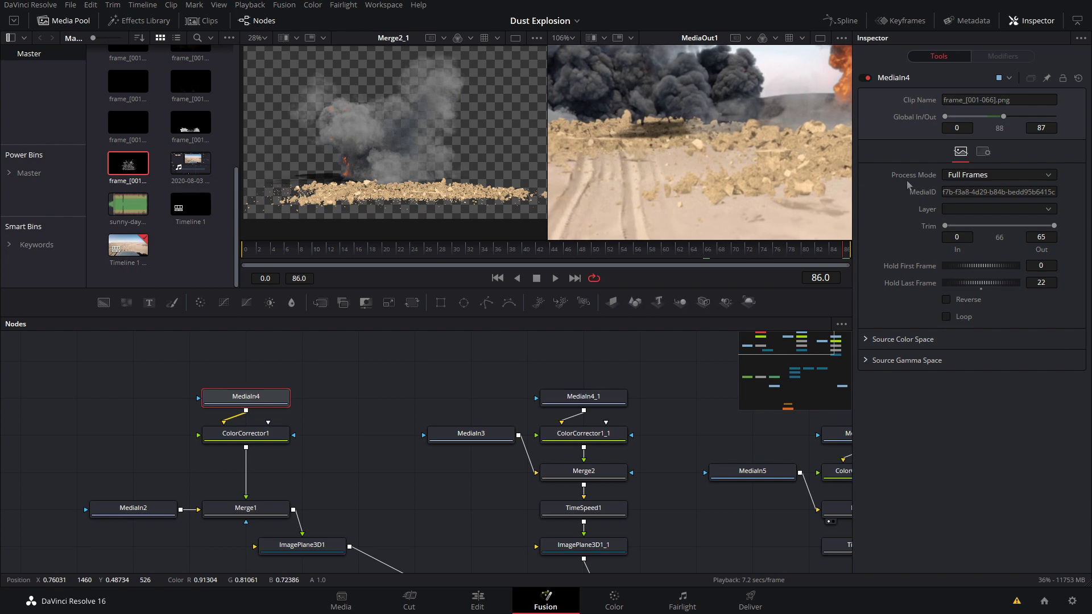
{"action": "scroll", "coordinate": [666, 141], "scroll_direction": "down", "scroll_amount": 5}
{"action": "scroll", "coordinate": [666, 141], "scroll_direction": "up", "scroll_amount": 4}
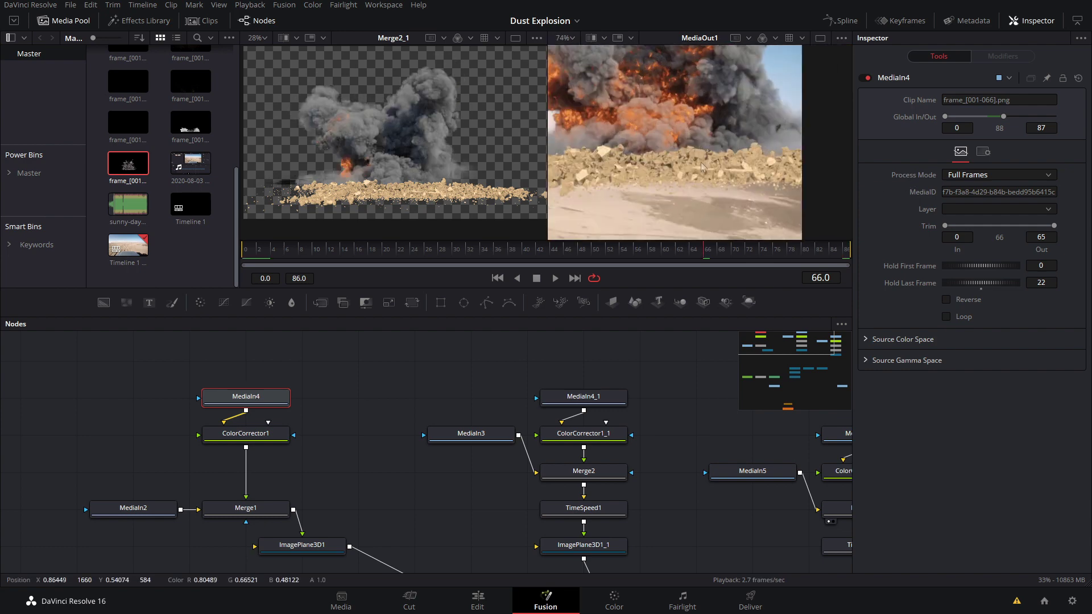
{"action": "left_click_drag", "start_coordinate": [591, 545], "coordinate": [544, 410]}
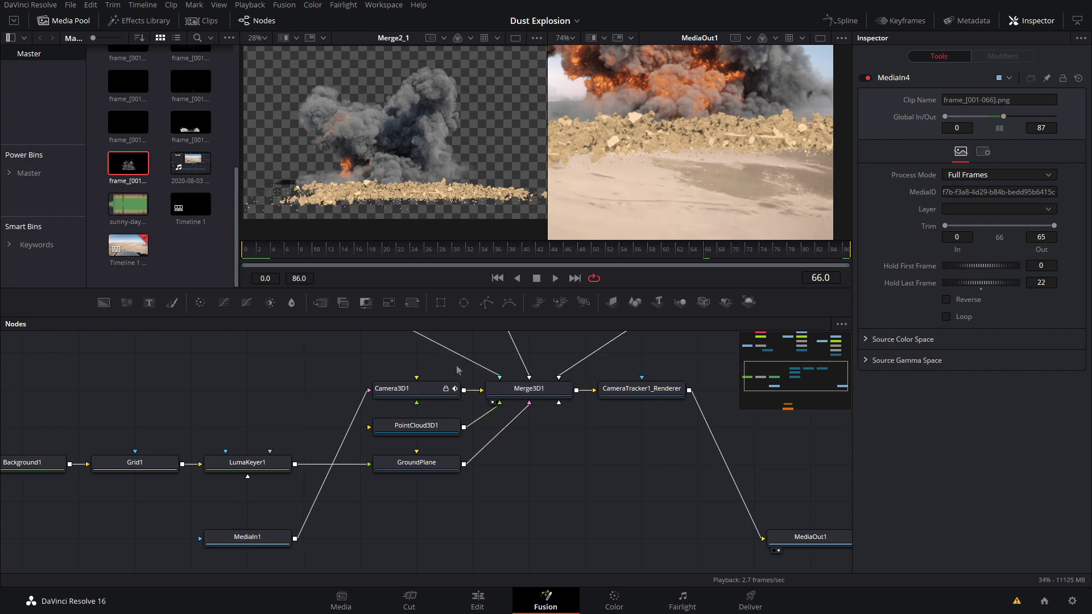
{"action": "left_click", "coordinate": [492, 403]}
{"action": "left_click_drag", "start_coordinate": [496, 364], "coordinate": [430, 475]}
{"action": "scroll", "coordinate": [430, 369], "scroll_direction": "up", "scroll_amount": 1}
{"action": "left_click", "coordinate": [430, 367]}
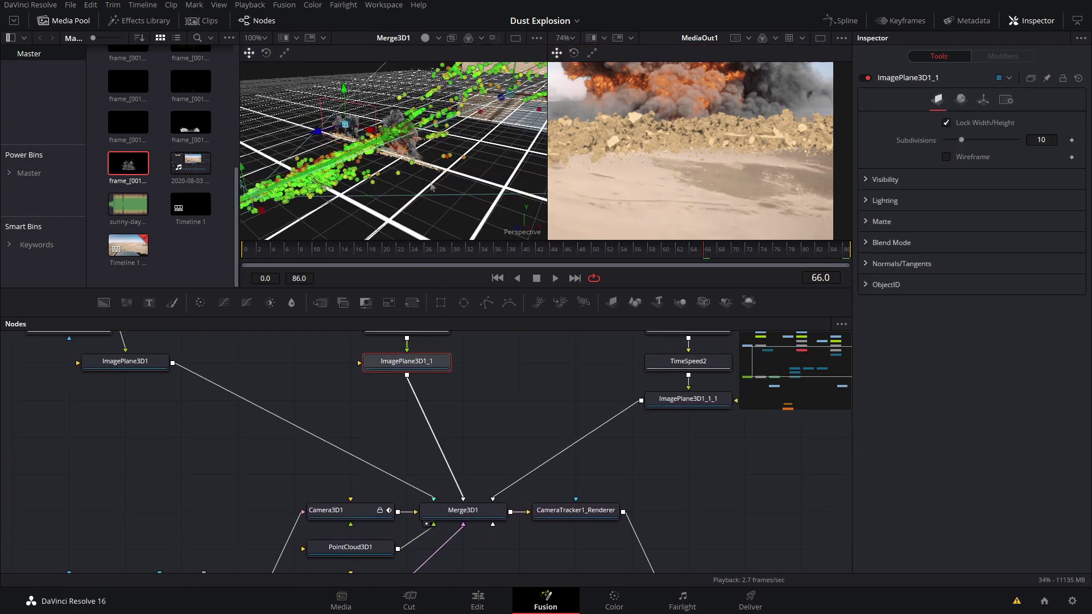
{"action": "left_click_drag", "start_coordinate": [426, 178], "coordinate": [423, 97]}
{"action": "left_click", "coordinate": [687, 402]}
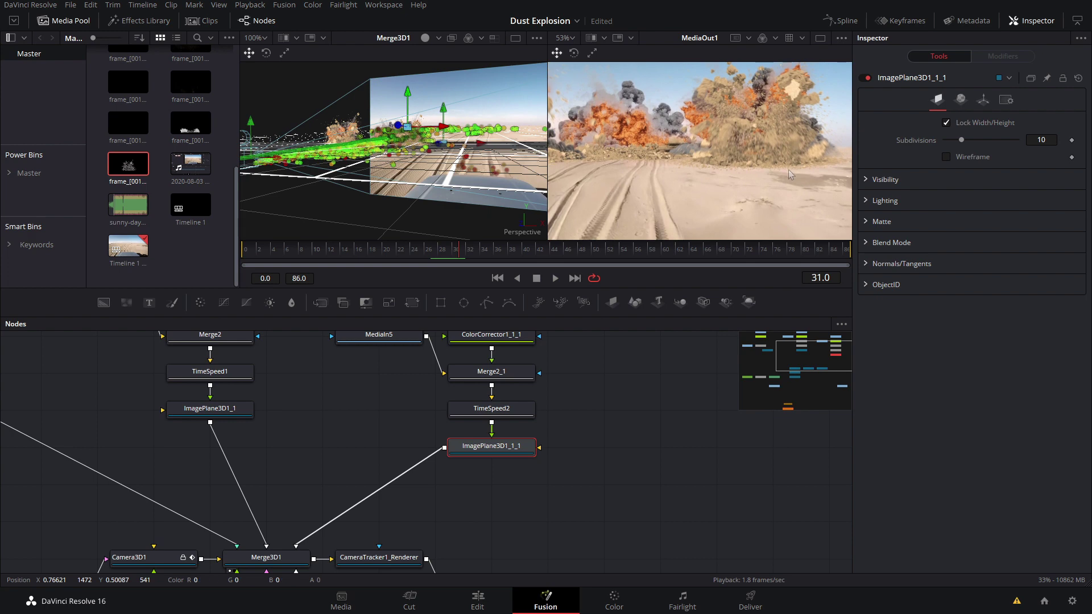
{"action": "scroll", "coordinate": [788, 170], "scroll_direction": "down", "scroll_amount": 5}
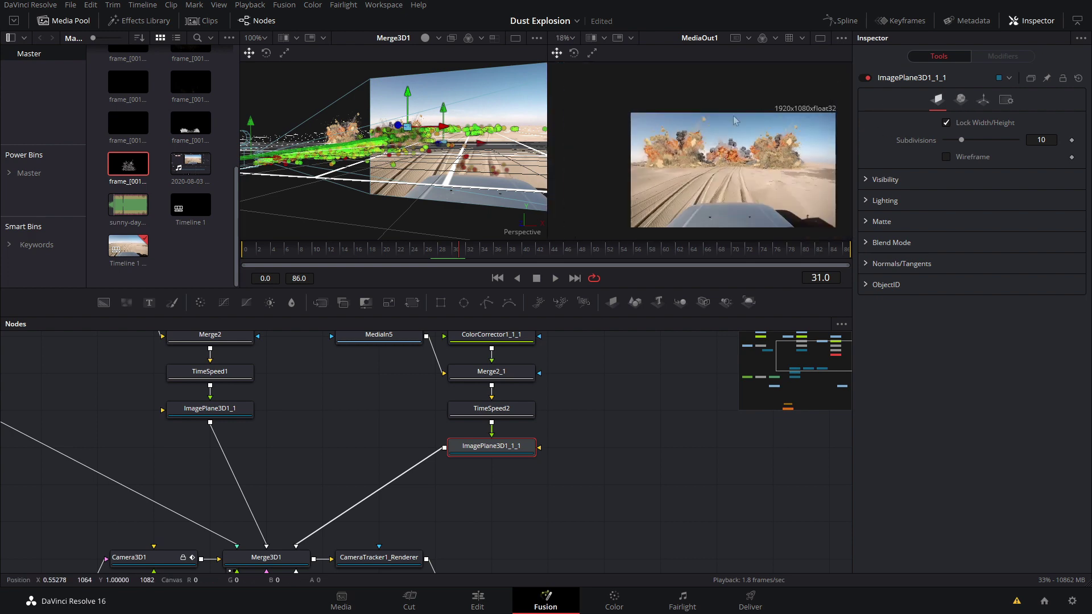
Check the rendered explosions and play the Fusion clip back from its start on the Edit page.
{"action": "scroll", "coordinate": [768, 160], "scroll_direction": "up", "scroll_amount": 2}
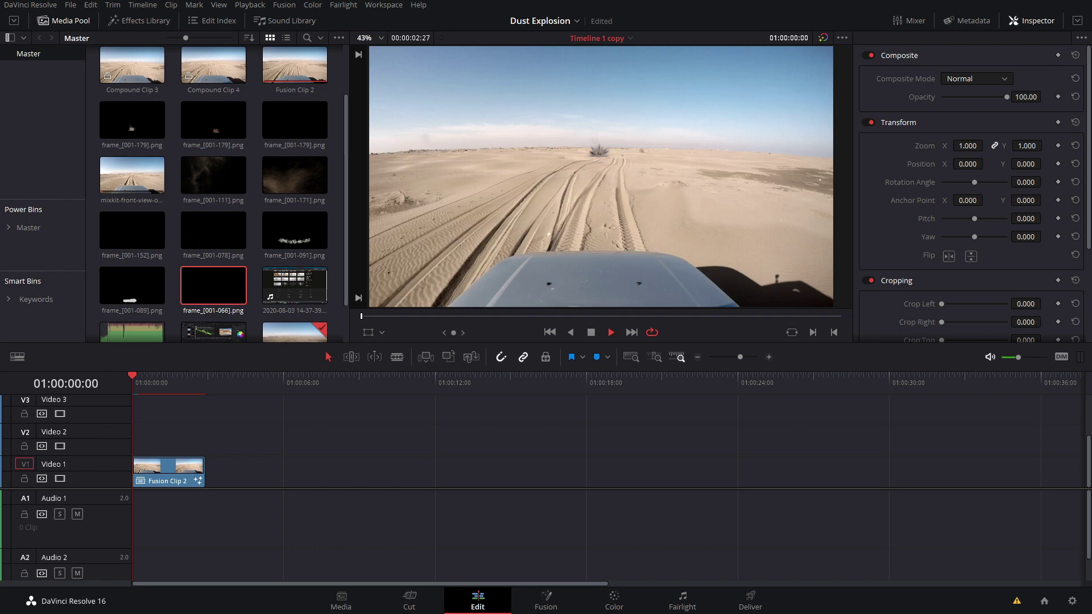
{"action": "key", "text": "space"}
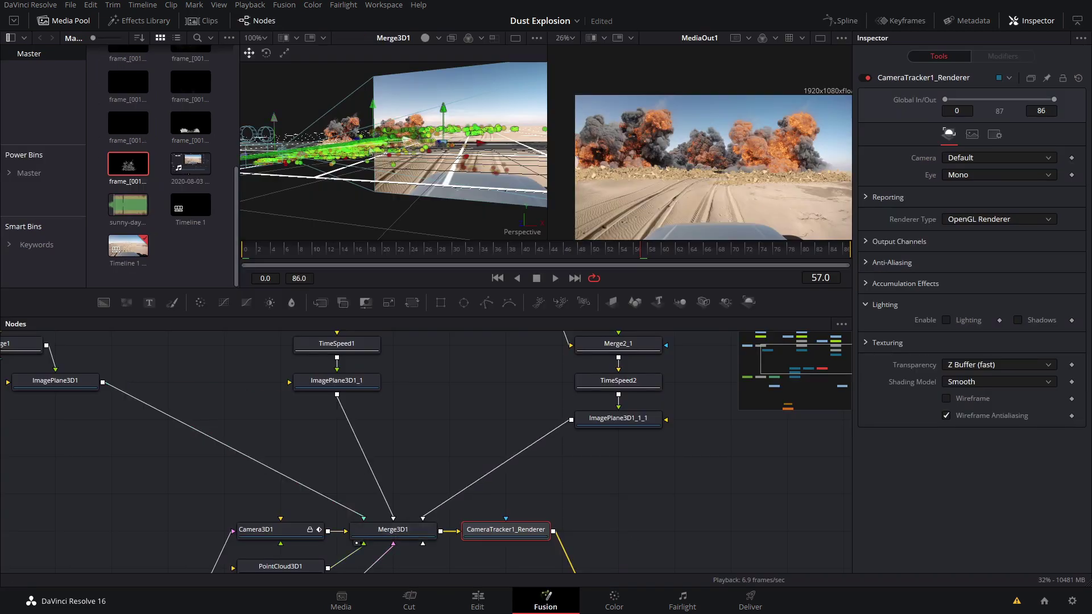
Reduce the PointCloud3D1 point size to about 3.34 so the tracking points obscure less of the 3D scene.
{"action": "left_click_drag", "start_coordinate": [370, 150], "coordinate": [475, 154]}
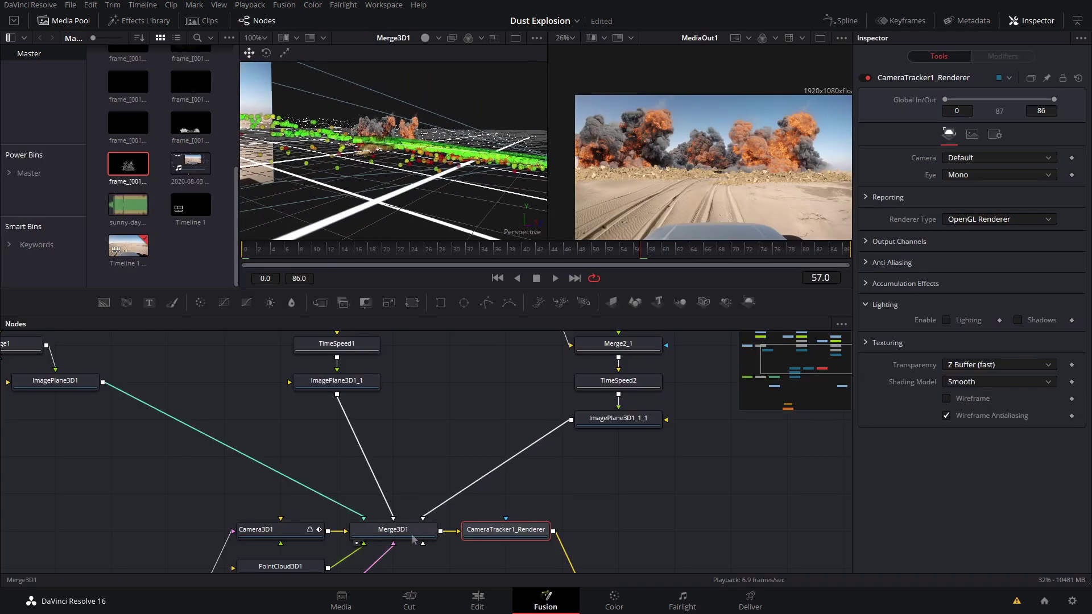
{"action": "scroll", "coordinate": [296, 490], "scroll_direction": "down", "scroll_amount": 2}
{"action": "left_click", "coordinate": [295, 520]}
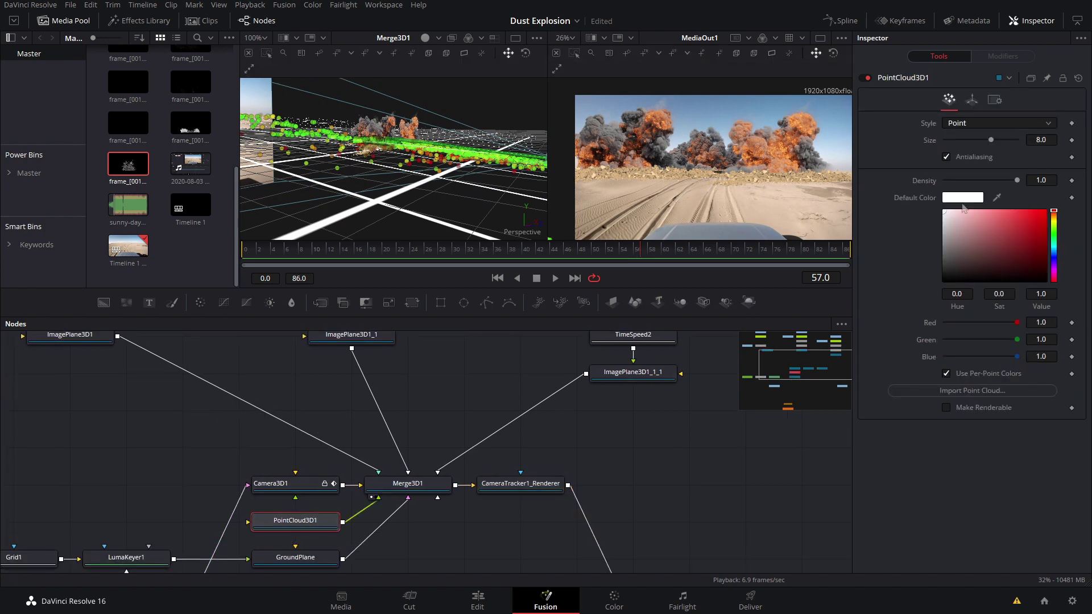
{"action": "left_click_drag", "start_coordinate": [989, 141], "coordinate": [963, 142]}
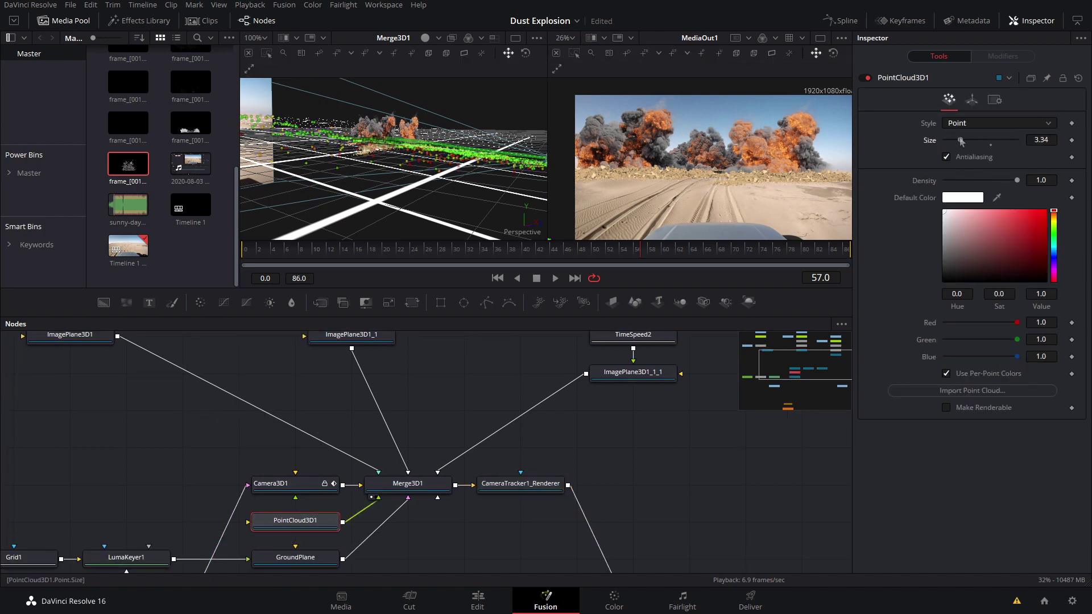
Select ImagePlane3D1_1 and examine how the explosion planes and their ground dust sit in the 3D scene and rendered output.
{"action": "left_click_drag", "start_coordinate": [402, 149], "coordinate": [437, 161]}
{"action": "scroll", "coordinate": [437, 150], "scroll_direction": "up", "scroll_amount": 5}
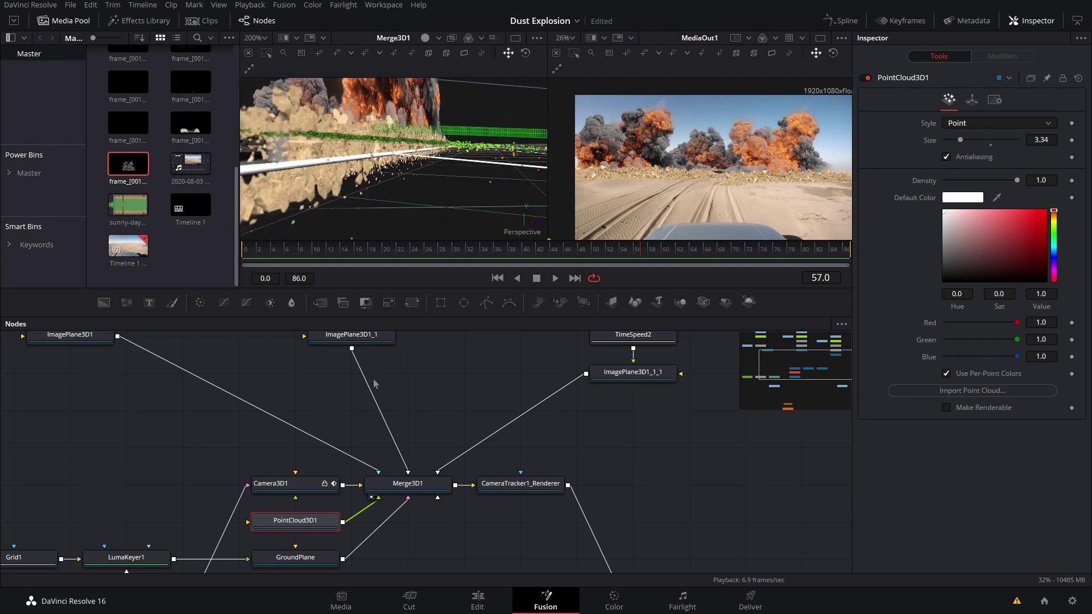
{"action": "left_click_drag", "start_coordinate": [374, 380], "coordinate": [352, 477]}
{"action": "left_click", "coordinate": [348, 401]}
{"action": "left_click", "coordinate": [355, 438]}
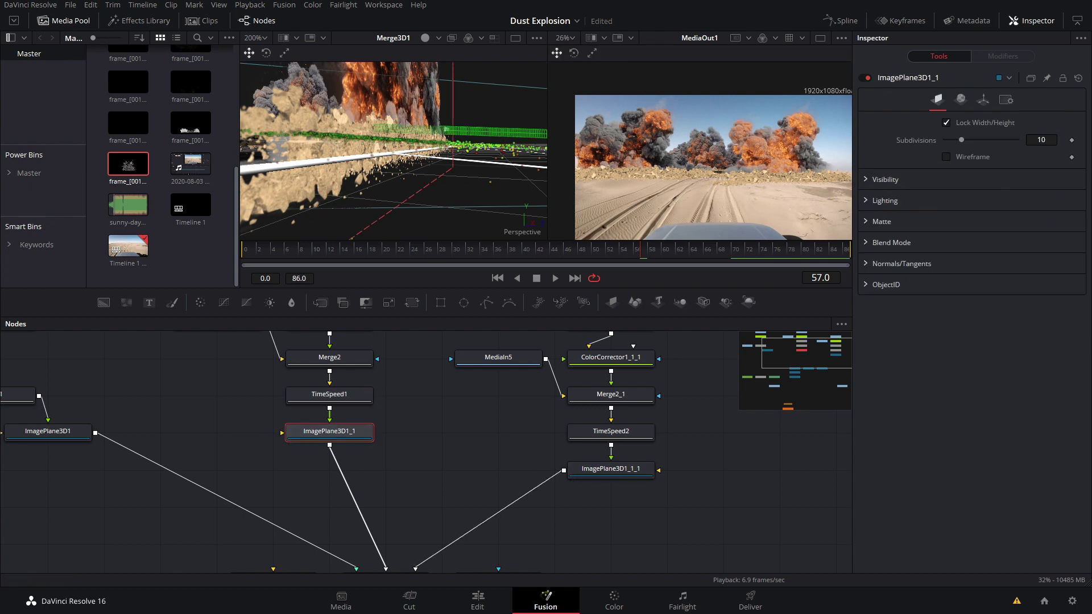
{"action": "scroll", "coordinate": [446, 130], "scroll_direction": "down", "scroll_amount": 3}
{"action": "left_click_drag", "start_coordinate": [403, 72], "coordinate": [402, 68]}
{"action": "scroll", "coordinate": [661, 156], "scroll_direction": "up", "scroll_amount": 3}
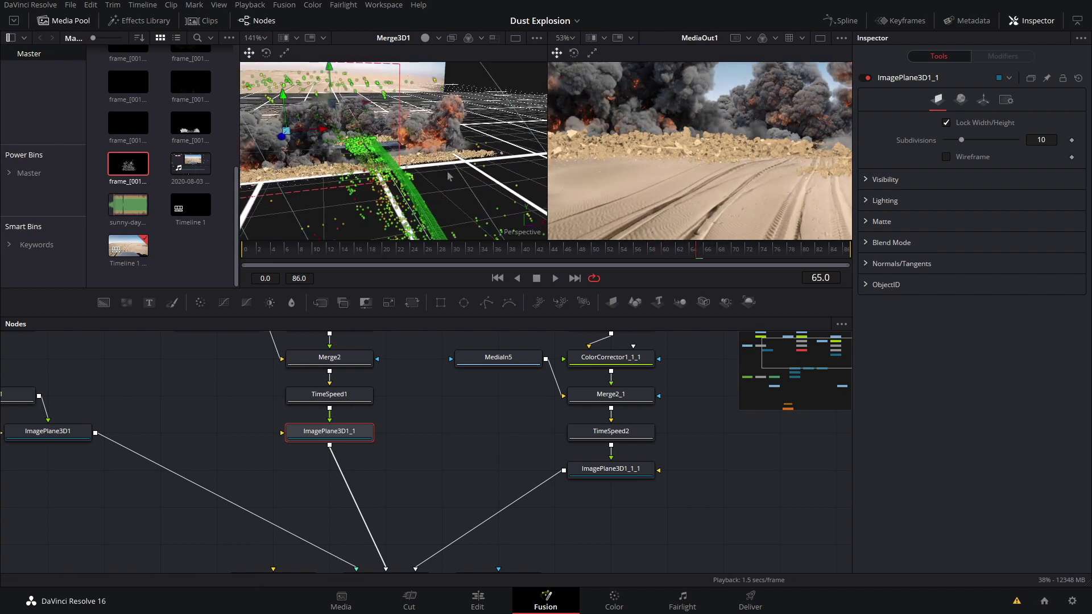
{"action": "scroll", "coordinate": [419, 182], "scroll_direction": "down", "scroll_amount": 2}
{"action": "left_click_drag", "start_coordinate": [418, 182], "coordinate": [398, 134]}
{"action": "scroll", "coordinate": [376, 168], "scroll_direction": "up", "scroll_amount": 1}
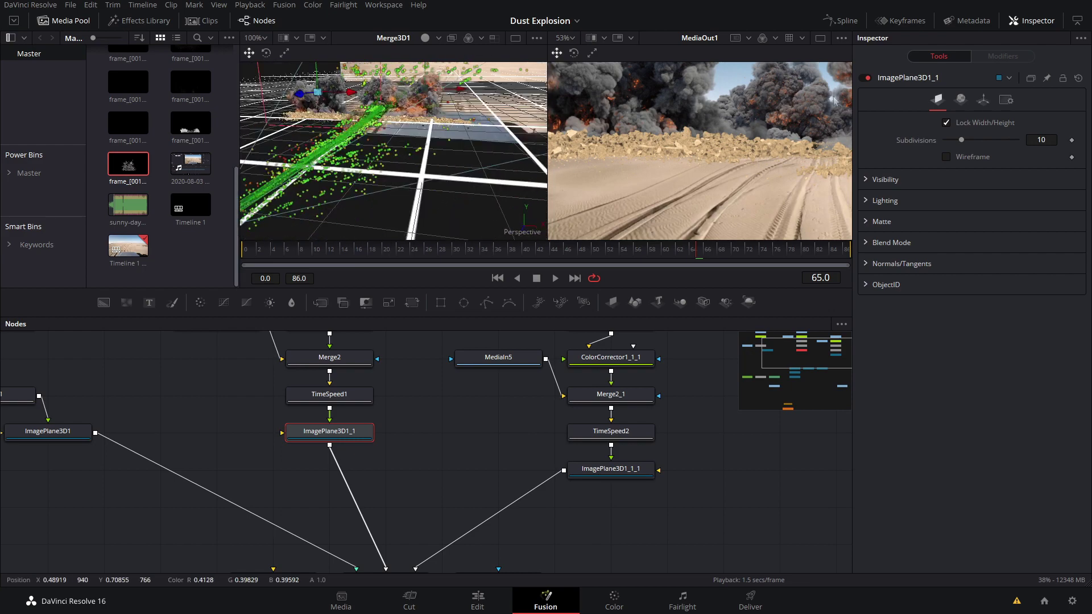
{"action": "scroll", "coordinate": [739, 131], "scroll_direction": "down", "scroll_amount": 3}
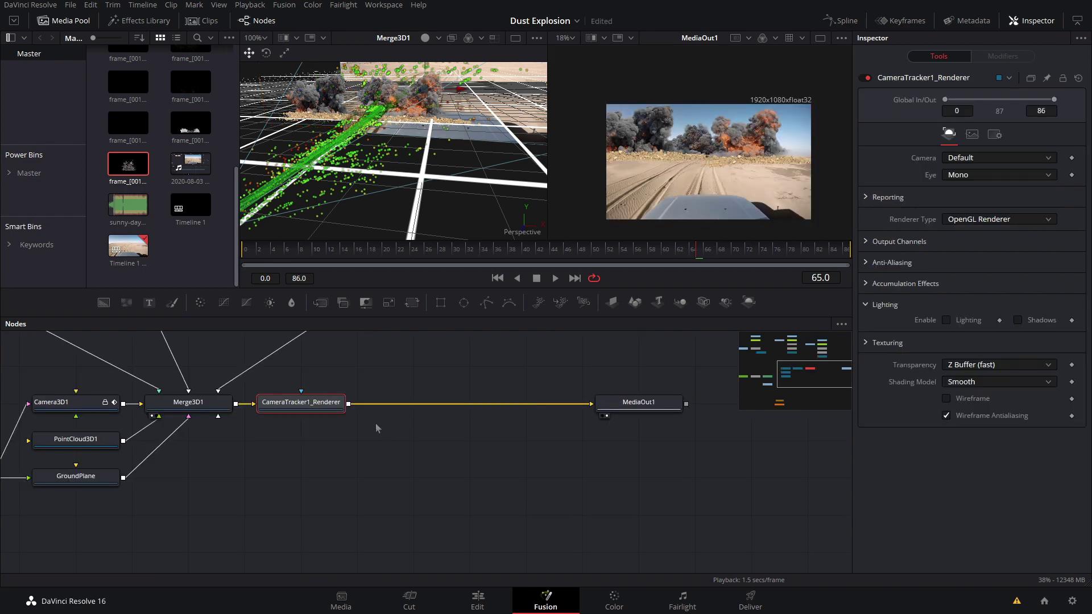
Insert a ColorCorrector node between CameraTracker1_Renderer and MediaOut1.
{"action": "key", "text": "shift+space"}
{"action": "type", "text": "color"}
{"action": "key", "text": "Down"}
{"action": "key", "text": "Return"}
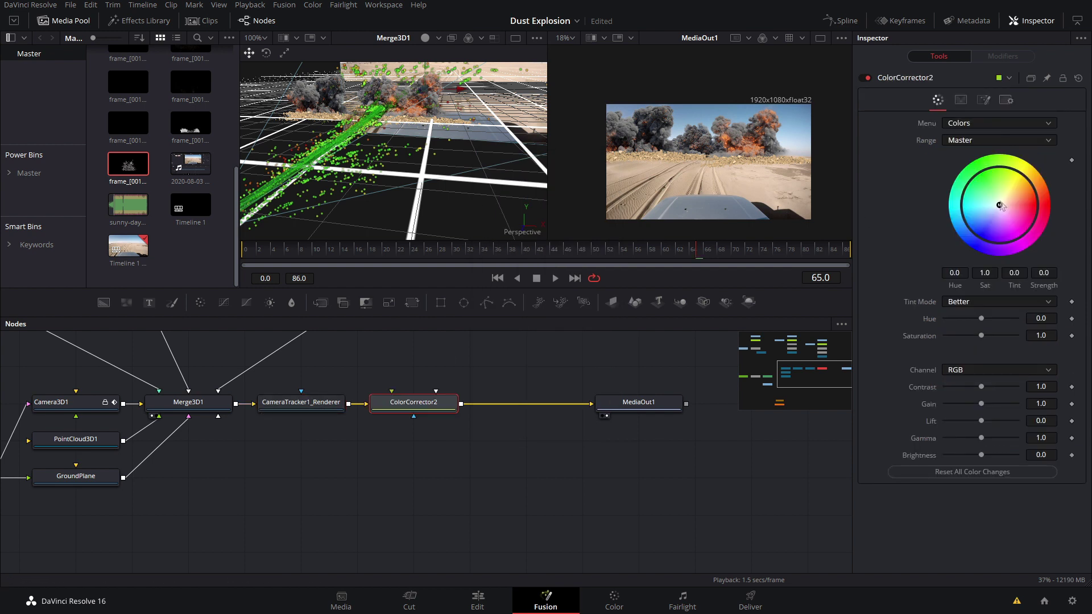
Tint the whole composite warm orange at about 0.25 strength and slightly lower its saturation.
{"action": "mouse_move", "coordinate": [1014, 197]}
{"action": "left_mouse_down"}
{"action": "mouse_move", "coordinate": [999, 173]}
{"action": "mouse_move", "coordinate": [1016, 200]}
{"action": "left_mouse_up"}
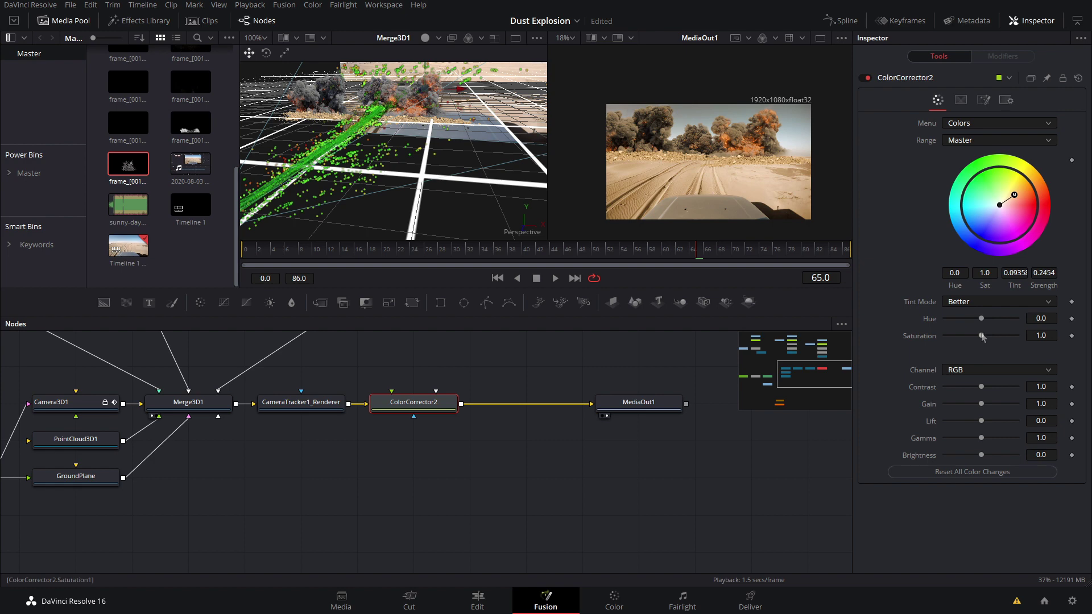
{"action": "left_click_drag", "start_coordinate": [991, 336], "coordinate": [974, 336]}
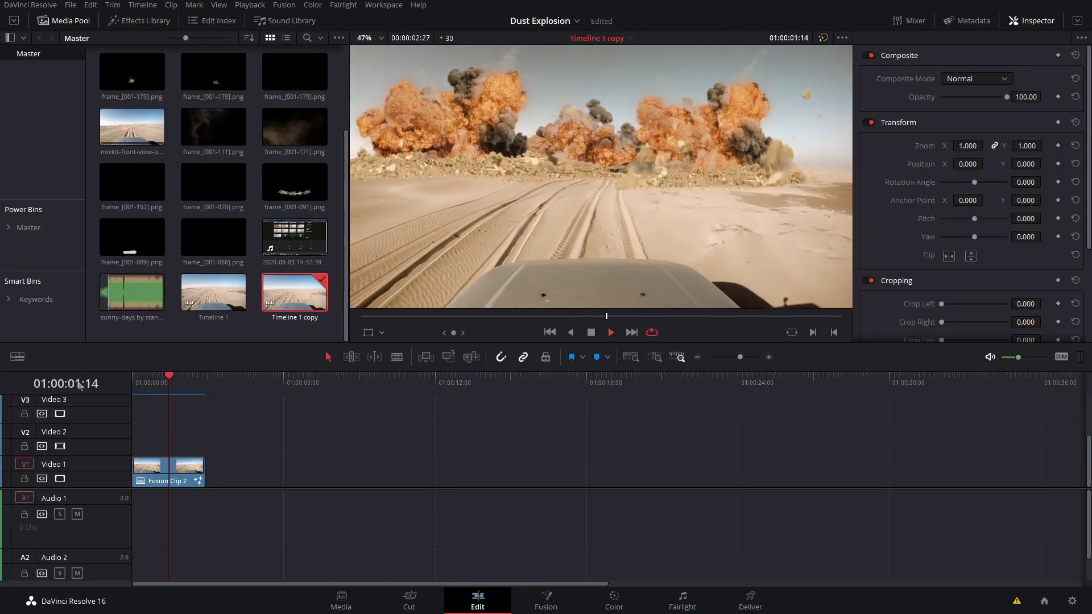